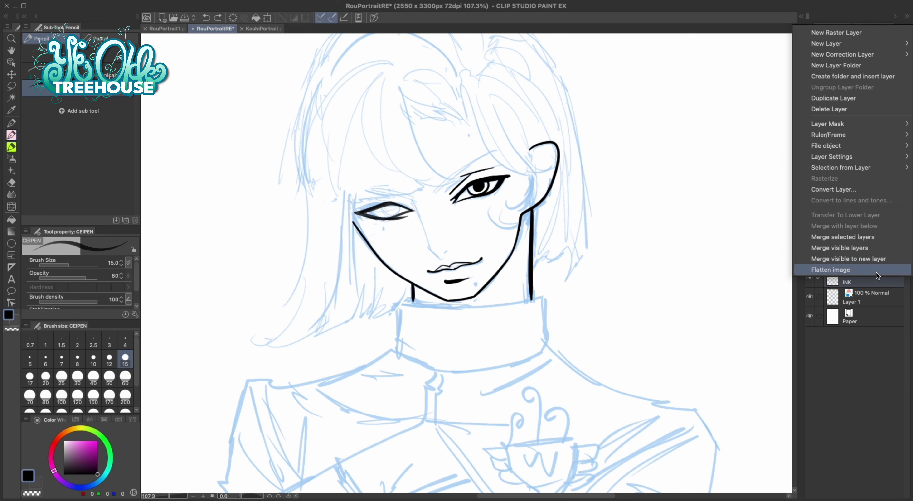
Step: Merge the selected ink layers into one and ink the iris of the open left eye at 100 opacity
click(780, 267)
drag(391, 206, 395, 212)
click(96, 278)
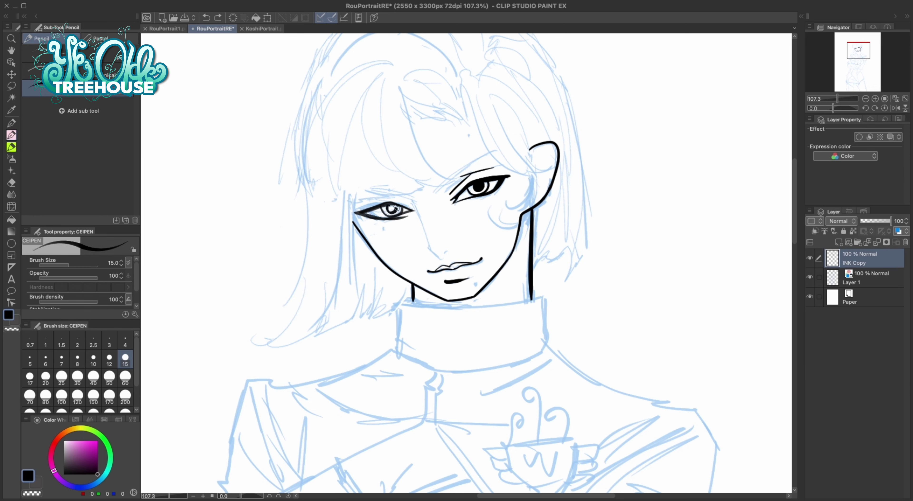
Step: Fill in the left eye's pupil and ink its eyelid crease, the nose line and the nostril
key(ctrl+z)
mouse_move(367, 204)
mouse_down()
mouse_move(400, 195)
mouse_move(441, 261)
mouse_move(457, 253)
mouse_up()
key(ctrl+z)
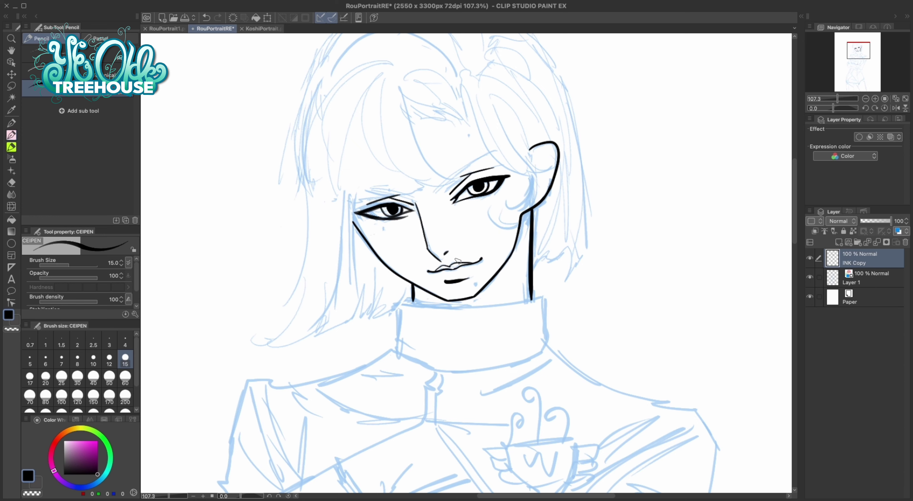
Step: Glance at the KoshiPortrait reference, and ink a thin eyebrow above the right eye with brush size 6
scroll(511, 465, down, 3)
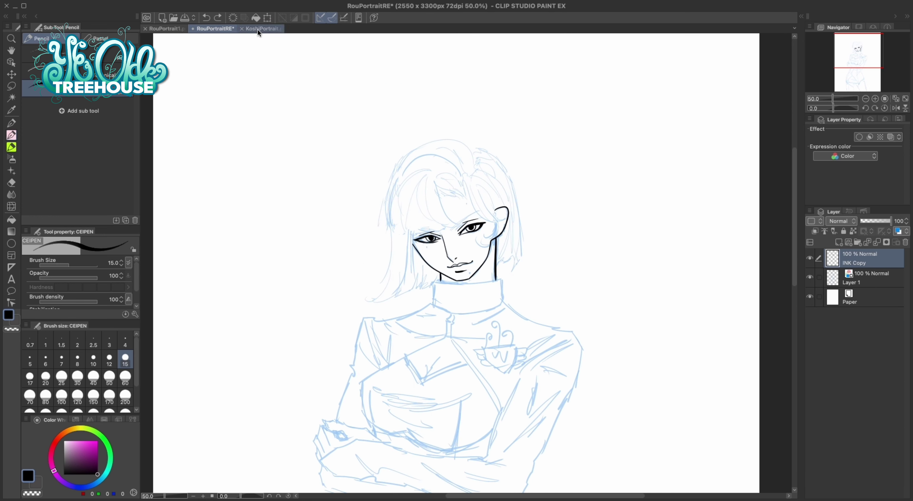
click(258, 29)
click(215, 28)
click(46, 359)
scroll(457, 227, up, 5)
drag(500, 93, 413, 156)
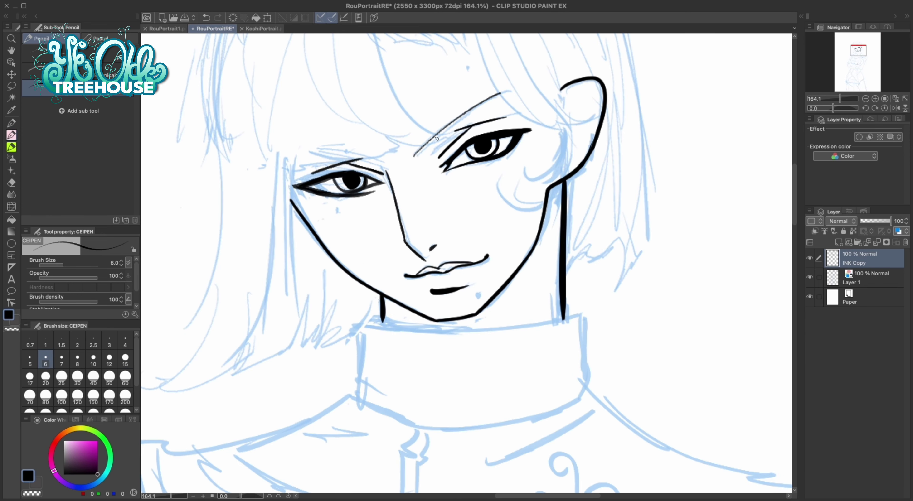
drag(172, 496, 171, 497)
click(77, 360)
key(ctrl+z)
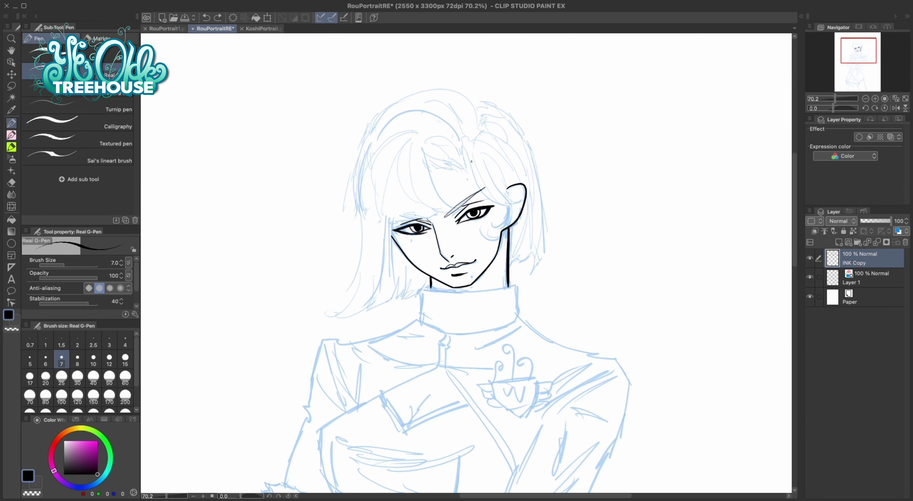
Step: Ink the hair strands at the parting and the lower edge of the fringe with the Real G-Pen at size 7
key(p)
drag(421, 145, 462, 170)
drag(421, 125, 463, 169)
mouse_move(423, 143)
mouse_down()
mouse_move(457, 207)
mouse_move(385, 223)
mouse_up()
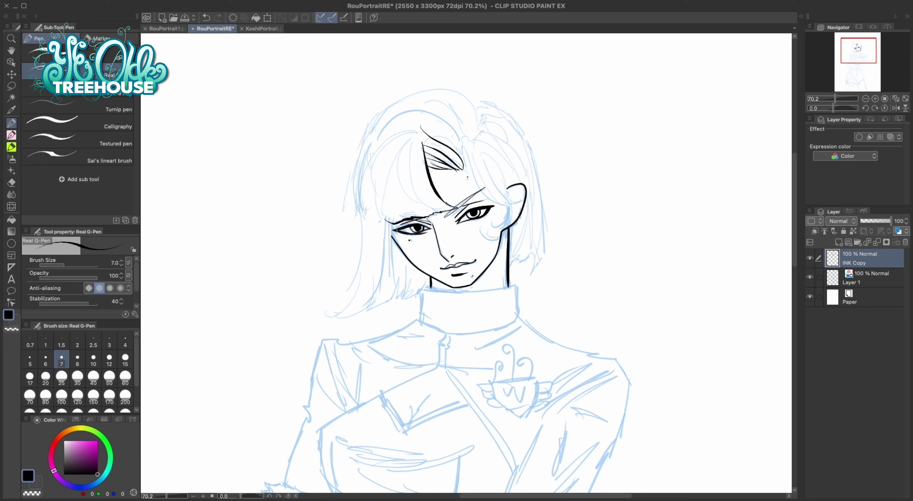
Step: Ink the long fringe strands over the left side of the head and the curling lock before the ear
right_click(479, 141)
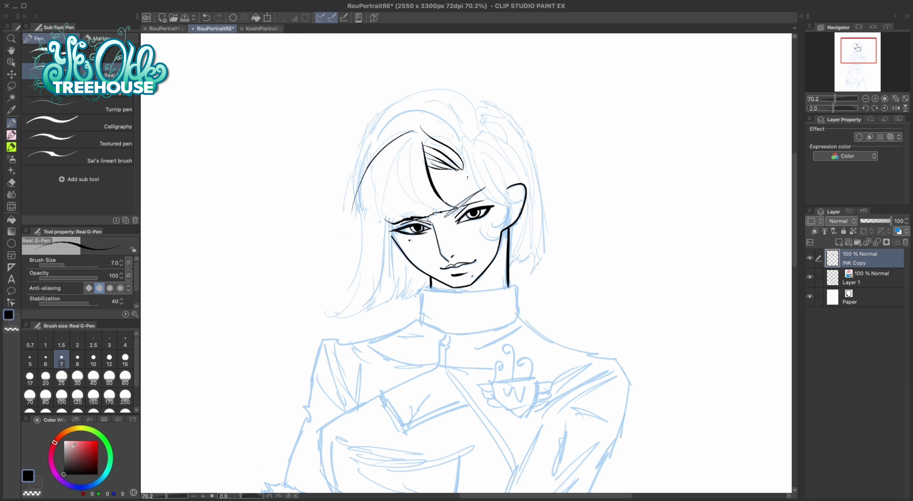
drag(416, 131, 361, 224)
mouse_move(413, 150)
mouse_down()
mouse_move(442, 212)
mouse_move(377, 227)
mouse_up()
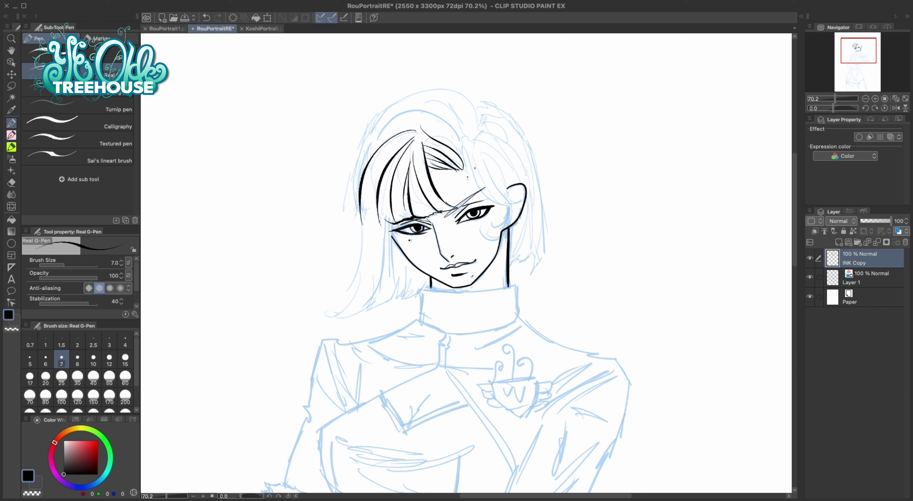
drag(462, 143, 509, 206)
mouse_move(465, 152)
mouse_down()
mouse_move(508, 209)
mouse_move(487, 234)
mouse_up()
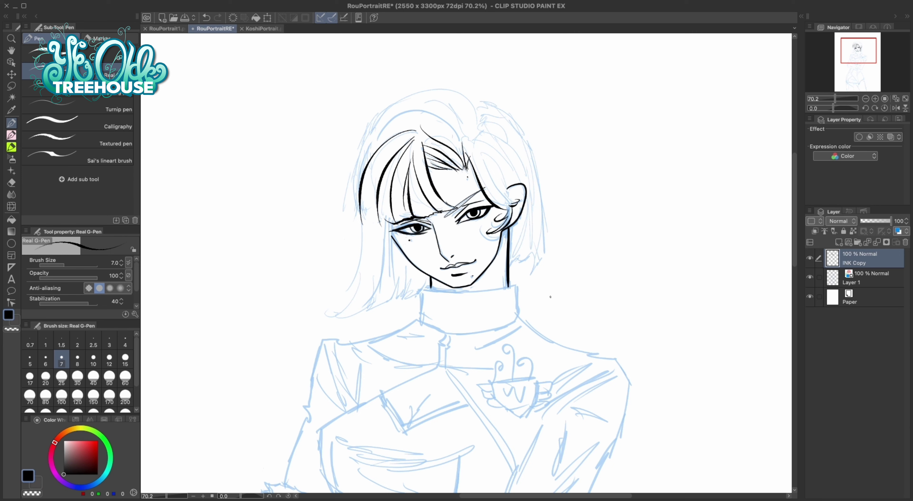
Step: Ink the jagged hair tips behind the neck and the flared strands down the left side of the face
key(ctrl+z)
mouse_move(533, 252)
mouse_down()
mouse_move(528, 279)
mouse_move(546, 247)
mouse_up()
mouse_move(497, 168)
mouse_down()
mouse_move(510, 202)
mouse_move(485, 149)
mouse_up()
key(ctrl+z)
mouse_move(333, 284)
mouse_down()
mouse_move(356, 266)
mouse_move(377, 303)
mouse_move(402, 281)
mouse_move(397, 294)
mouse_move(408, 288)
mouse_move(394, 299)
mouse_move(404, 298)
mouse_up()
key(ctrl+z)
mouse_move(408, 290)
mouse_down()
mouse_move(413, 273)
mouse_move(400, 294)
mouse_up()
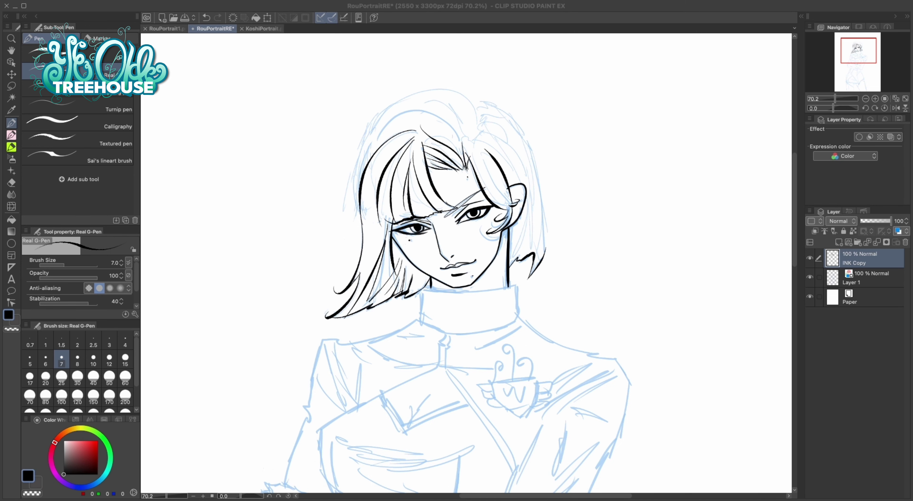
Step: Ink the crown outline of the hair and the long outer lock that flicks out on the left
mouse_move(477, 132)
mouse_down()
mouse_move(361, 225)
mouse_move(473, 125)
mouse_move(354, 227)
mouse_up()
key(ctrl+z)
drag(369, 142, 333, 241)
mouse_move(402, 106)
mouse_down()
mouse_move(476, 114)
mouse_move(357, 159)
mouse_up()
key(ctrl+z)
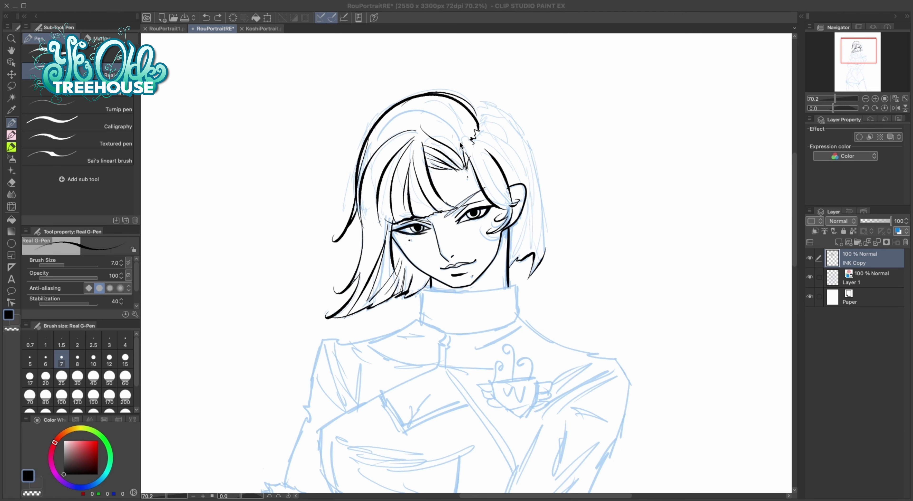
drag(464, 117, 360, 160)
key(ctrl+z)
Step: Ink the strands sweeping from the parting towards the ear and the small curl on the cheek
drag(487, 151, 512, 212)
drag(477, 134, 522, 187)
key(ctrl+minus)
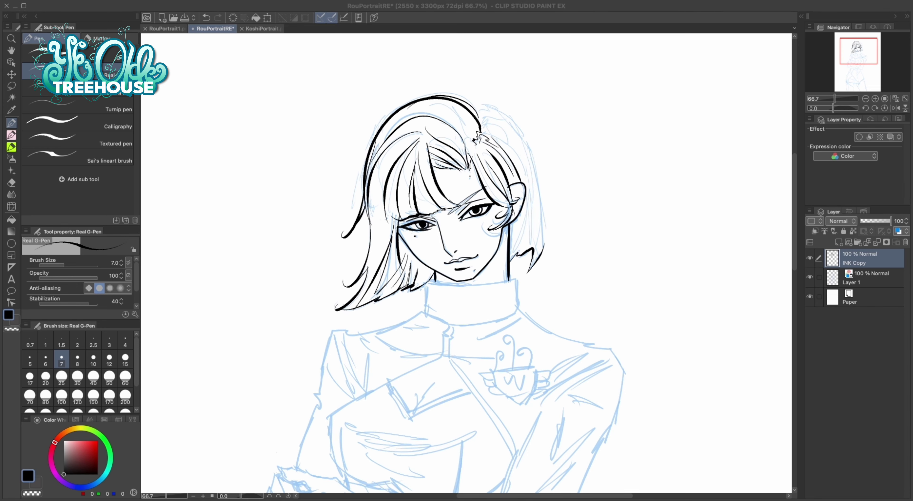
drag(507, 222, 481, 237)
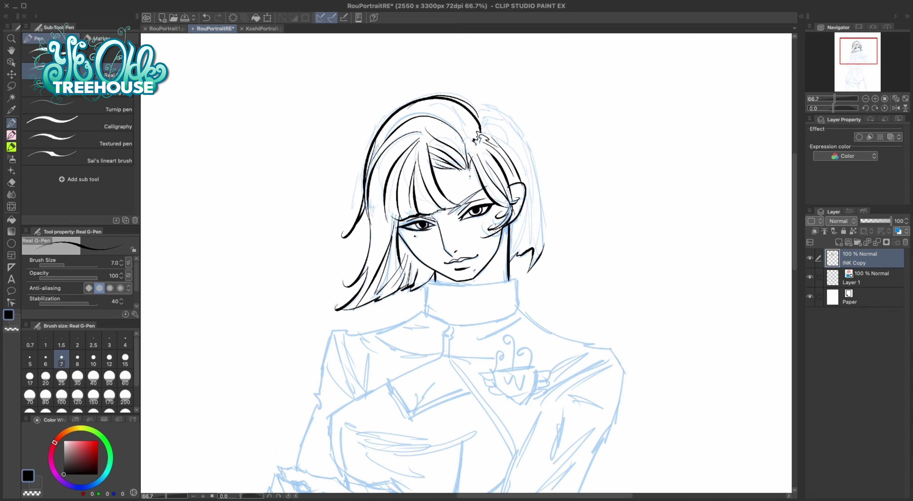
Step: Ink the outer contour and inner strands of the hair on the right side of the head
mouse_move(528, 196)
mouse_down()
mouse_move(516, 251)
mouse_move(537, 259)
mouse_up()
mouse_move(479, 110)
mouse_down()
mouse_move(517, 124)
mouse_move(543, 248)
mouse_up()
drag(482, 115, 526, 183)
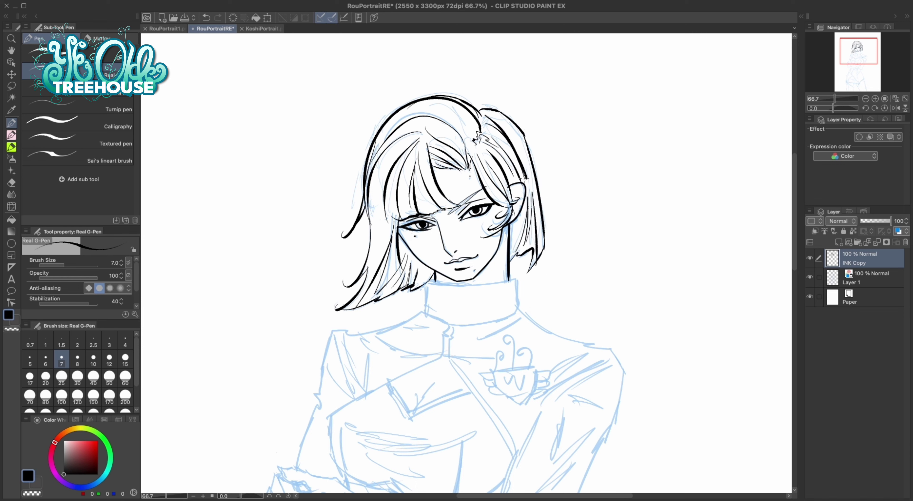
drag(490, 117, 529, 172)
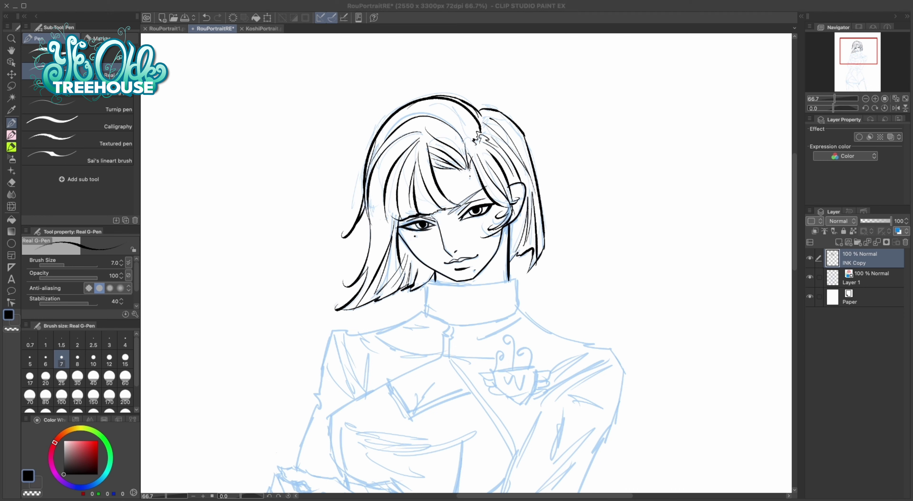
click(599, 268)
Step: Ink the outline of the high turtleneck collar over the sketch
scroll(481, 231, down, 3)
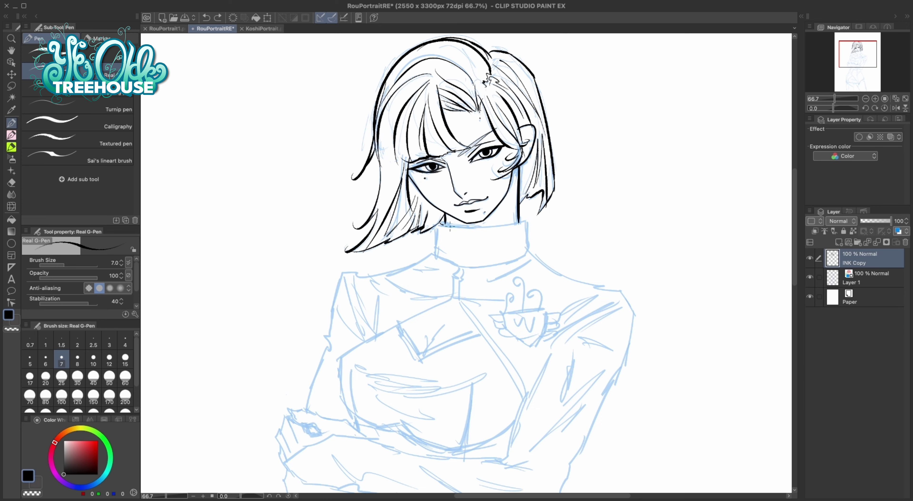
drag(443, 225, 525, 223)
drag(443, 225, 435, 258)
drag(525, 223, 528, 261)
mouse_move(434, 257)
mouse_down()
mouse_move(531, 262)
mouse_move(448, 269)
mouse_up()
key(ctrl+z)
Step: Ink both shoulder lines and the outer edges of the two sleeves down to the elbows
drag(169, 496, 177, 497)
mouse_move(418, 245)
mouse_down()
mouse_move(294, 283)
mouse_move(245, 376)
mouse_up()
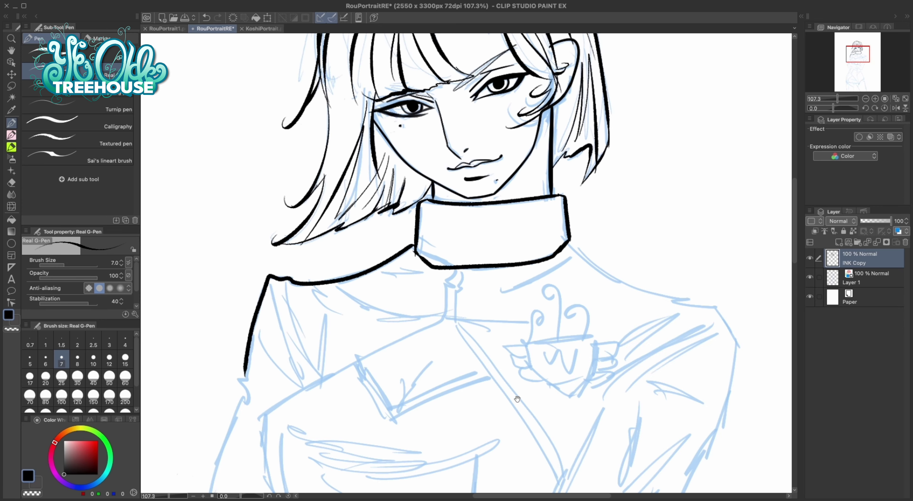
scroll(497, 380, down, 3)
scroll(473, 360, down, 3)
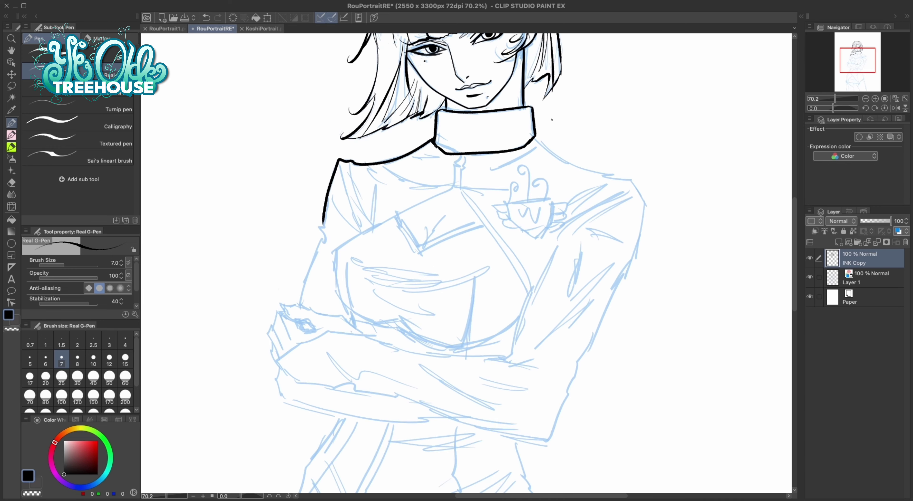
drag(535, 139, 643, 205)
drag(323, 221, 300, 306)
drag(643, 202, 542, 443)
Step: Ink the jacket's front opening, the folded lapel point and the diagonal chest trim with double lines
scroll(301, 471, up, 3)
scroll(301, 471, down, 5)
scroll(301, 471, up, 5)
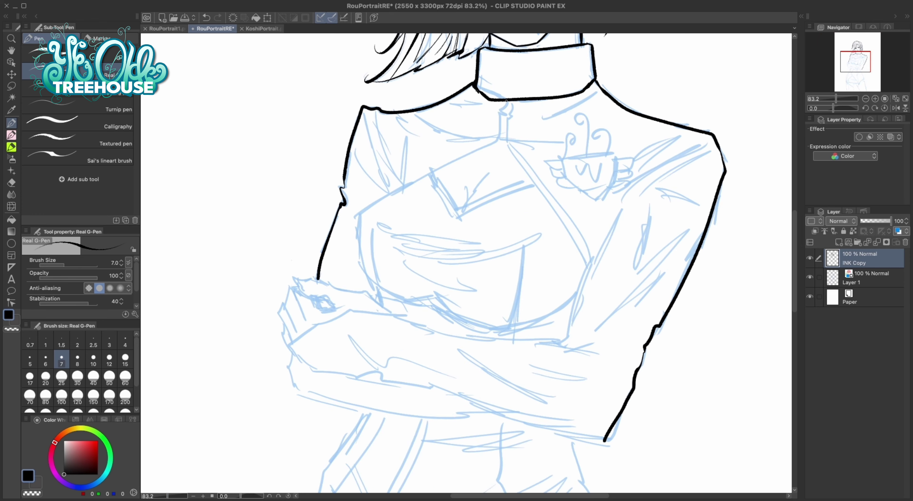
mouse_move(498, 141)
mouse_down()
mouse_move(357, 211)
mouse_move(595, 259)
mouse_move(588, 266)
mouse_up()
mouse_move(433, 173)
mouse_down()
mouse_move(456, 219)
mouse_move(529, 182)
mouse_up()
drag(458, 215, 532, 187)
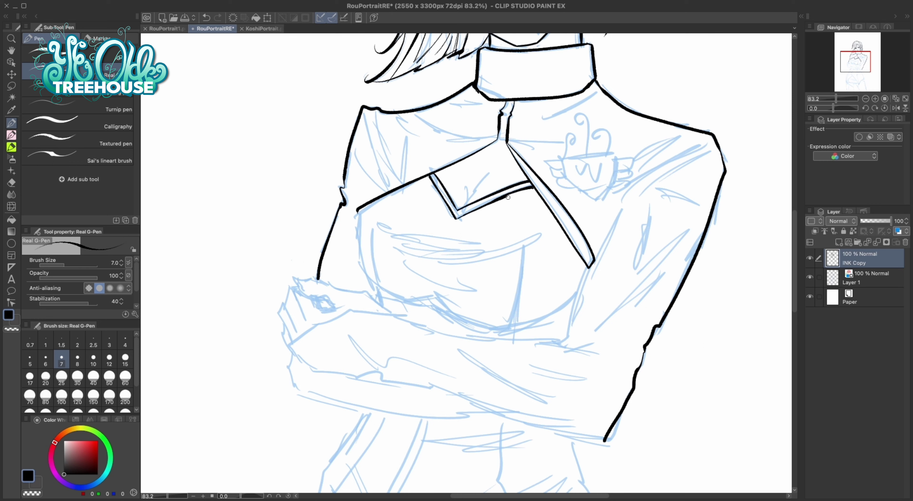
drag(461, 214, 534, 187)
drag(466, 188, 493, 169)
Step: Ink the lower contours of the crossed forearms and the inner edge of the right sleeve
scroll(466, 188, up, 3)
scroll(413, 248, down, 8)
drag(299, 251, 298, 289)
drag(297, 292, 498, 311)
drag(385, 273, 611, 339)
scroll(610, 340, up, 3)
drag(608, 156, 548, 289)
Step: Add thin crease lines on the left shoulder and upper chest, and crease marks on the folded lapel
scroll(547, 289, up, 3)
mouse_move(355, 139)
mouse_down()
mouse_move(340, 154)
mouse_move(358, 198)
mouse_up()
drag(330, 169, 356, 208)
key(ctrl+z)
drag(373, 136, 407, 165)
drag(385, 156, 379, 174)
drag(434, 121, 468, 129)
drag(436, 114, 475, 136)
key(ctrl+z)
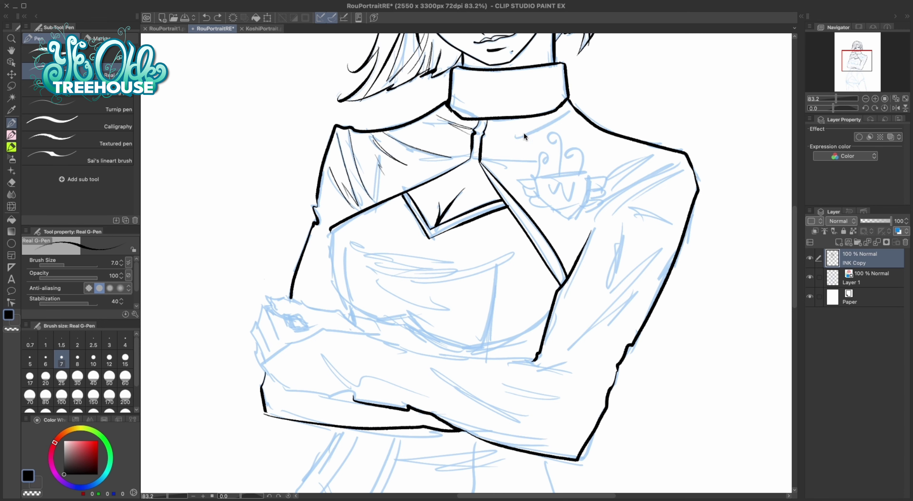
Step: Ink thin crease lines below the collar, across the upper chest and on the right shoulder
drag(563, 116, 501, 144)
mouse_move(518, 162)
mouse_down()
mouse_move(447, 154)
mouse_move(430, 141)
mouse_up()
mouse_move(548, 348)
mouse_down()
mouse_move(502, 384)
mouse_move(502, 330)
mouse_up()
drag(627, 150, 549, 200)
key(ctrl+z)
drag(615, 136, 570, 164)
Step: Ink the winged cup emblem with its curling steam lines on the chest
mouse_move(491, 157)
mouse_down()
mouse_move(535, 157)
mouse_move(492, 158)
mouse_move(492, 187)
mouse_up()
key(ctrl+z)
mouse_move(540, 157)
mouse_down()
mouse_move(543, 185)
mouse_move(520, 204)
mouse_move(542, 180)
mouse_move(520, 164)
mouse_up()
mouse_move(521, 172)
mouse_down()
mouse_move(531, 171)
mouse_move(497, 139)
mouse_move(502, 144)
mouse_up()
key(ctrl+z)
mouse_move(531, 156)
mouse_down()
mouse_move(531, 136)
mouse_move(527, 144)
mouse_up()
drag(515, 156, 511, 121)
key(ctrl+z)
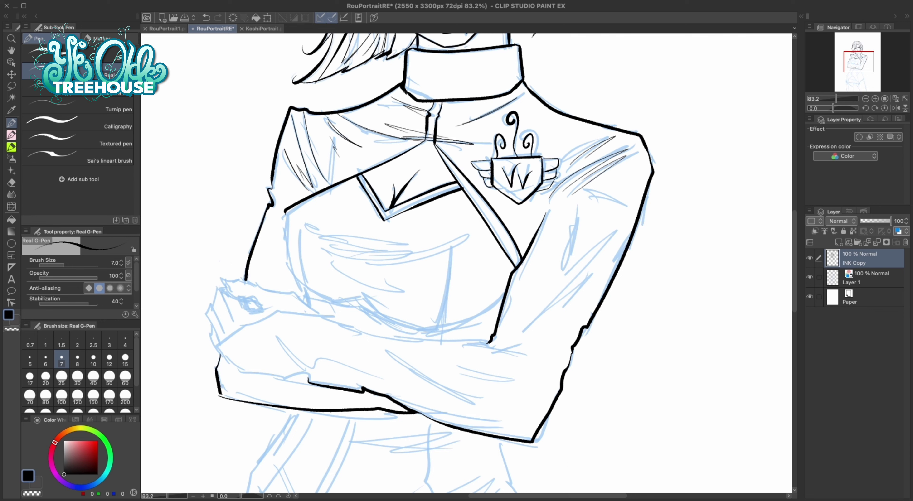
Step: Ink thin crease lines along the right upper sleeve and at the elbow
drag(624, 225, 539, 317)
mouse_move(589, 320)
mouse_down()
mouse_move(530, 345)
mouse_move(464, 354)
mouse_up()
key(ctrl+z)
Step: Ink the outline of the front forearm across the body and add creases along its sleeve
scroll(496, 347, down, 3)
scroll(496, 348, left, 2)
mouse_move(261, 288)
mouse_down()
mouse_move(306, 263)
mouse_move(525, 288)
mouse_move(339, 316)
mouse_move(471, 345)
mouse_up()
key(ctrl+z)
drag(451, 308, 542, 357)
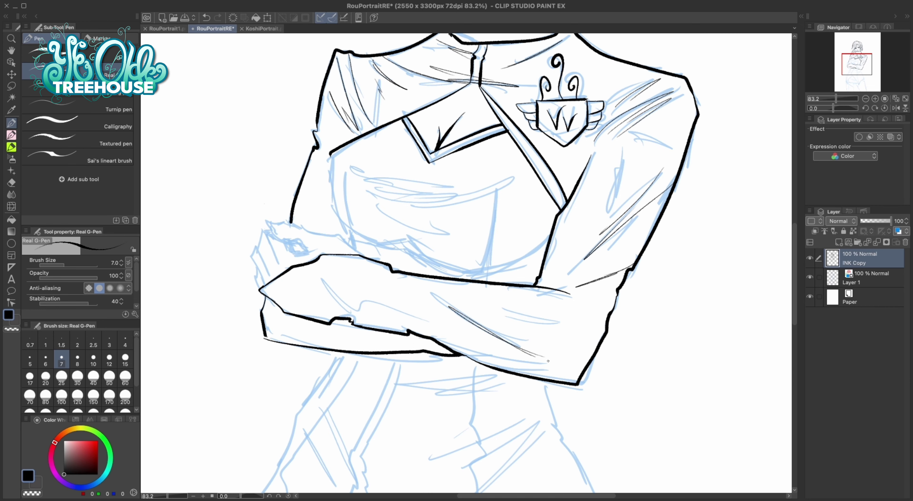
drag(388, 300, 548, 365)
Step: Ink the curved contour under the bust above the crossed arms, redoing strokes that miss the sketch
scroll(322, 248, down, 10)
scroll(322, 248, up, 10)
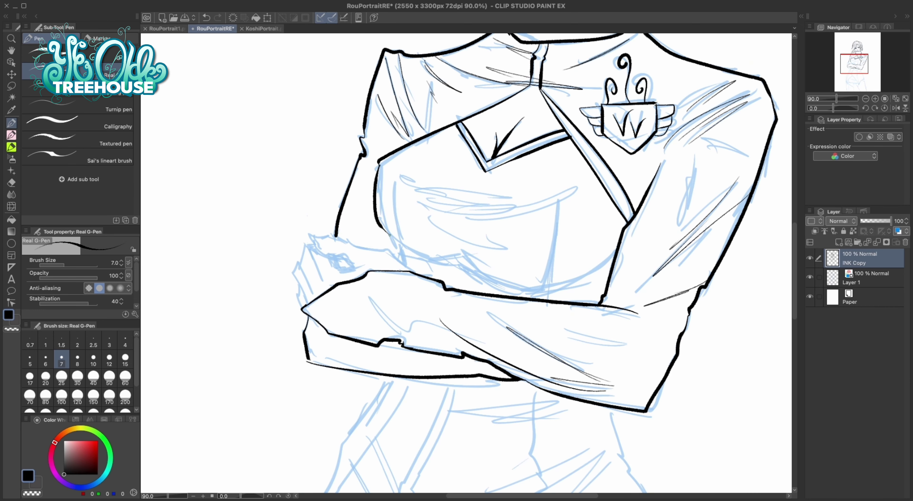
drag(380, 224, 444, 262)
mouse_move(423, 257)
mouse_down()
mouse_move(471, 253)
mouse_move(509, 287)
mouse_up()
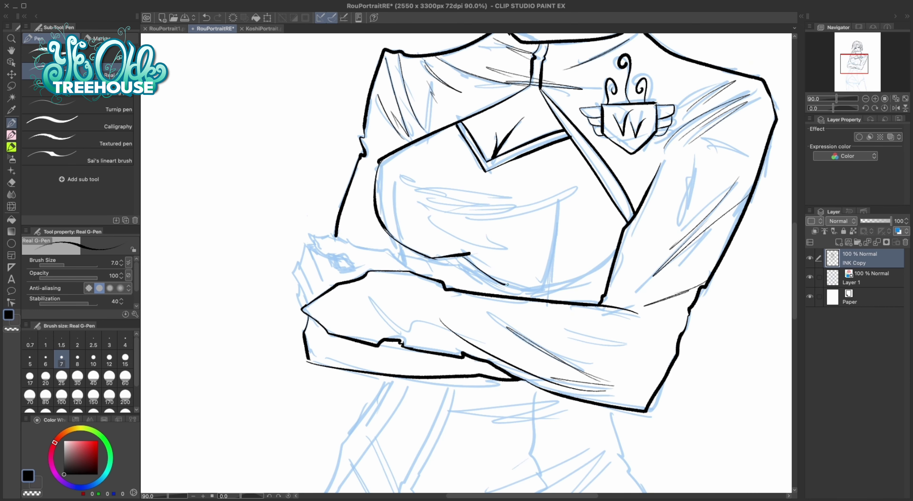
key(ctrl+z)
drag(465, 260, 536, 290)
key(ctrl+z)
mouse_move(466, 258)
mouse_down()
mouse_move(491, 280)
mouse_move(530, 289)
mouse_move(615, 253)
mouse_up()
key(ctrl+z)
key(ctrl+z)
drag(528, 290, 615, 251)
drag(450, 257, 532, 290)
Step: Ink the two vertical seams on the chest and the sweeping fabric folds between them
drag(558, 201, 546, 284)
drag(395, 181, 402, 248)
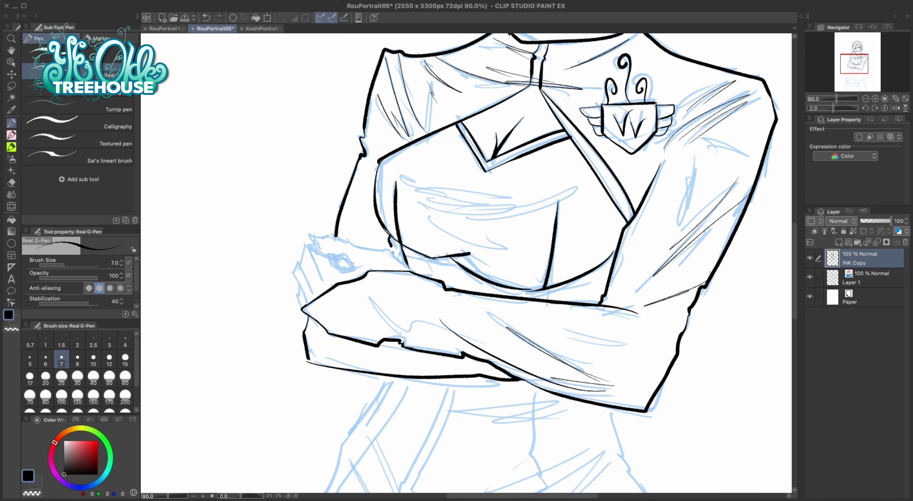
drag(398, 173, 556, 193)
drag(404, 199, 531, 249)
Step: Examine the crossed-arm pose in the KoshiPortrait reference beside the drawing, then return to the RouPortraitRE document
scroll(461, 248, down, 5)
drag(168, 496, 161, 500)
click(262, 28)
drag(262, 29, 117, 62)
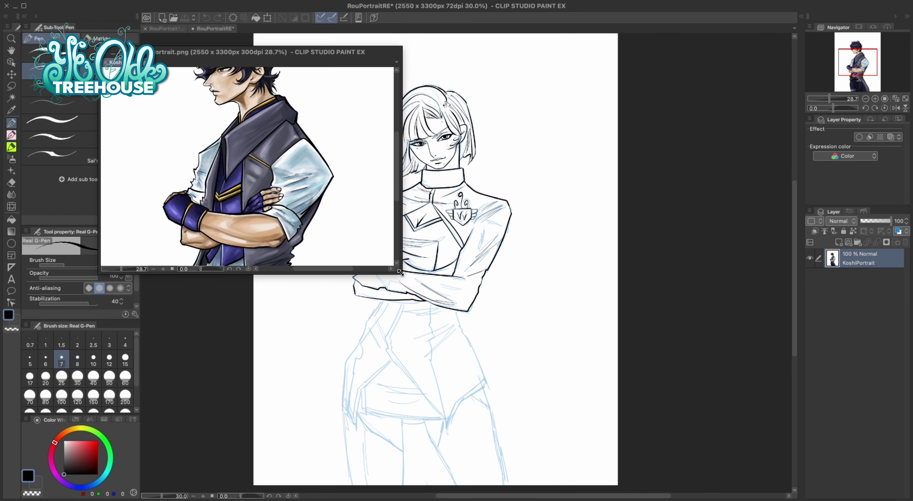
drag(397, 265, 395, 481)
drag(248, 52, 262, 28)
click(213, 29)
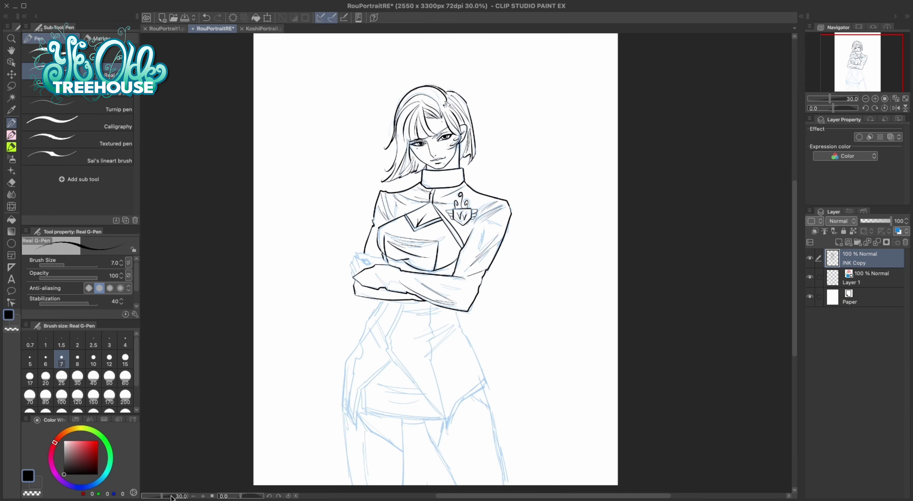
Step: Ink the fingers, back of the hand and cuff edge of the hand resting on the left arm
scroll(390, 248, up, 5)
key(ctrl+z)
drag(277, 355, 268, 325)
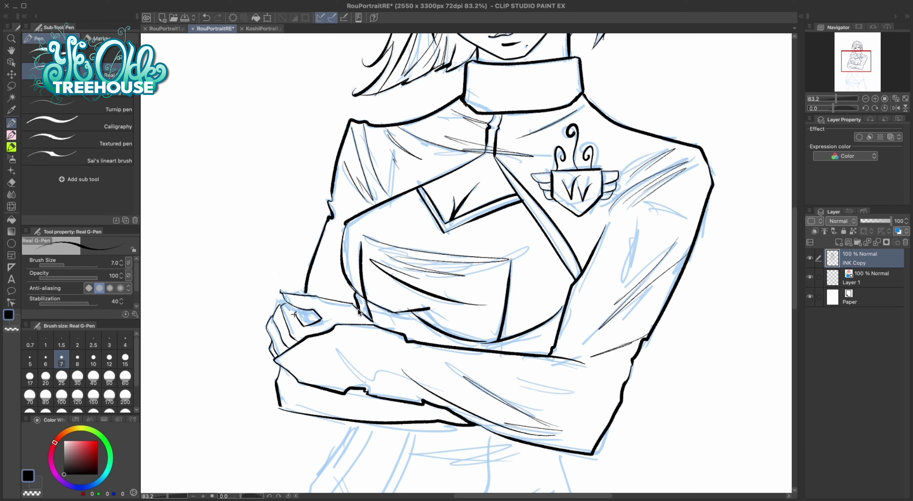
key(ctrl+z)
drag(356, 304, 373, 322)
Step: Ink the waist and hip contours and the outer edges of the coat below the crossed arms
scroll(295, 314, down, 10)
mouse_move(395, 88)
mouse_down()
mouse_move(295, 255)
mouse_move(286, 385)
mouse_up()
mouse_move(605, 111)
mouse_down()
mouse_move(617, 163)
mouse_move(689, 316)
mouse_up()
drag(474, 421, 469, 339)
drag(283, 304, 321, 356)
Step: Ink the coat's inner front edges and pointed hems, with a parallel trim line along them
mouse_move(421, 164)
mouse_down()
mouse_move(332, 275)
mouse_move(322, 356)
mouse_up()
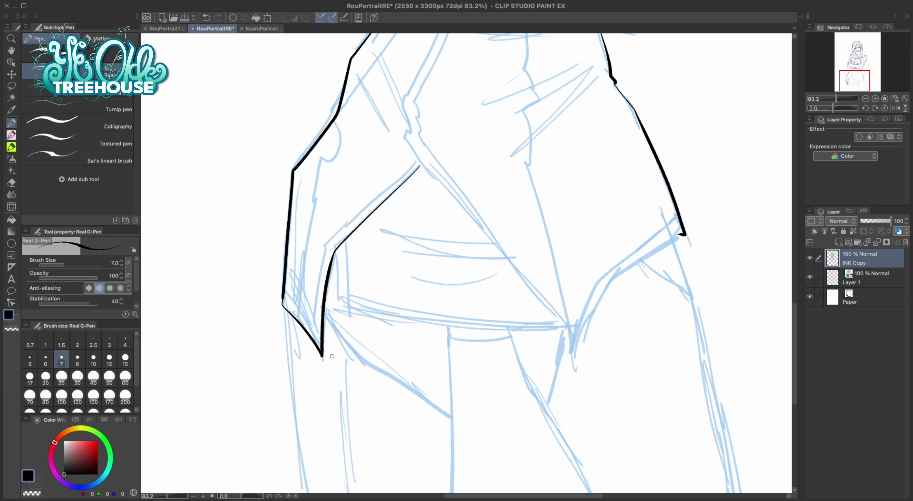
mouse_move(423, 166)
mouse_down()
mouse_move(573, 350)
mouse_move(651, 254)
mouse_move(682, 232)
mouse_move(574, 341)
mouse_up()
drag(313, 338, 418, 160)
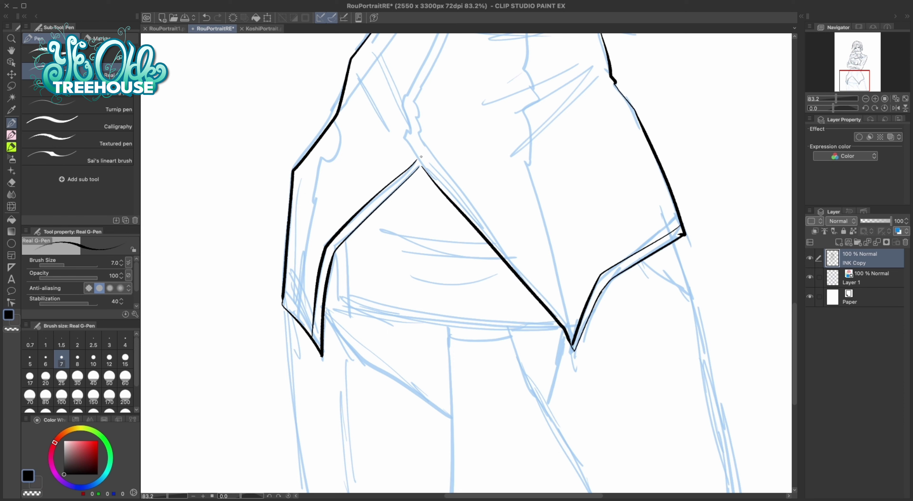
Step: Ink the curved notch and long inner fold line on the left coat tail
drag(319, 161, 294, 318)
key(ctrl+z)
drag(340, 128, 322, 161)
drag(426, 177, 385, 249)
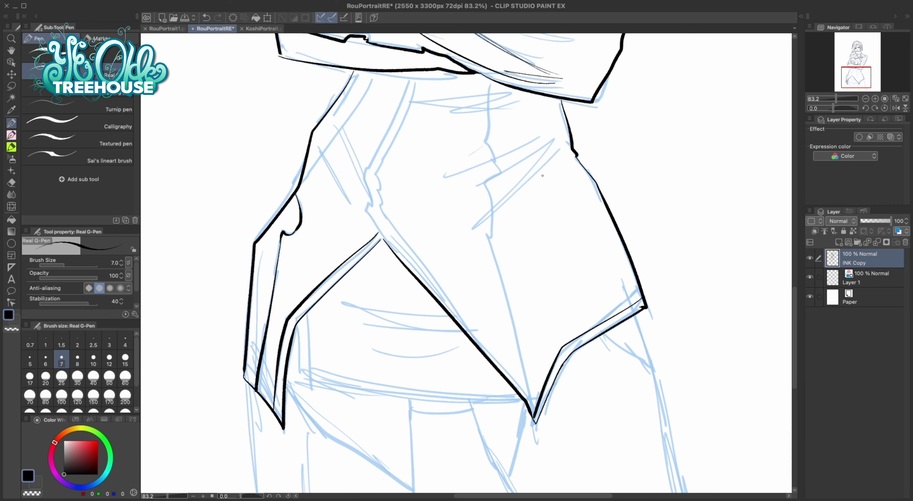
Step: Ink the wrinkled centre seam from the waist down to the coat's pointed hem
drag(491, 79, 488, 241)
key(e)
drag(488, 241, 528, 411)
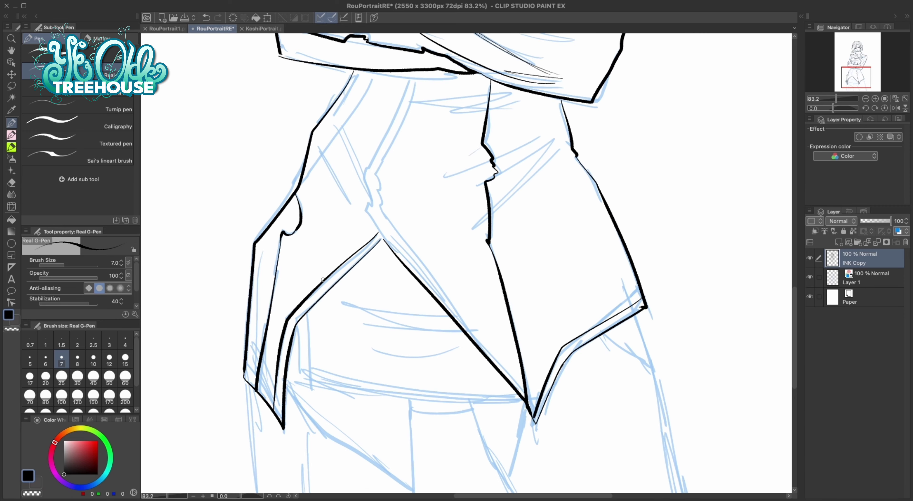
Step: Ink a parallel trim line along the coat's diagonal front edge down to the pointed hem
key(ctrl+z)
mouse_move(321, 284)
mouse_down()
mouse_move(379, 230)
mouse_move(397, 254)
mouse_up()
key(ctrl+z)
key(ctrl+z)
drag(376, 210, 501, 356)
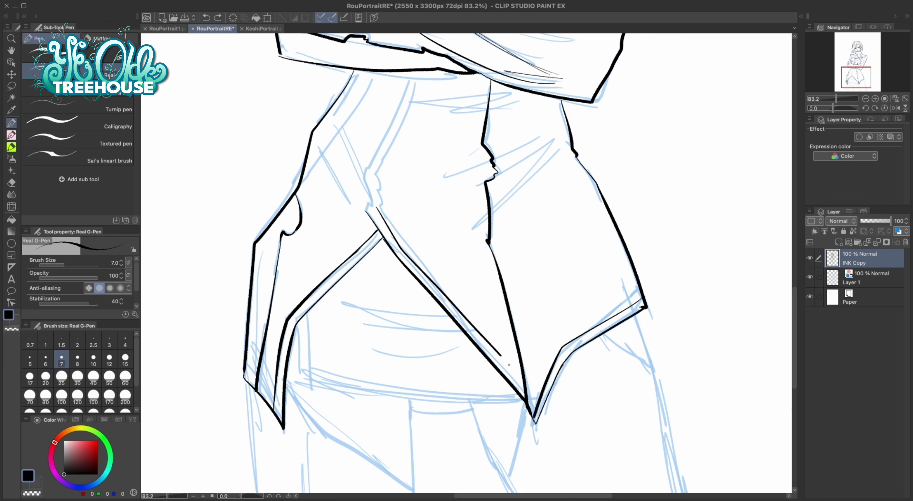
key(ctrl+z)
drag(531, 407, 523, 387)
scroll(512, 371, up, 3)
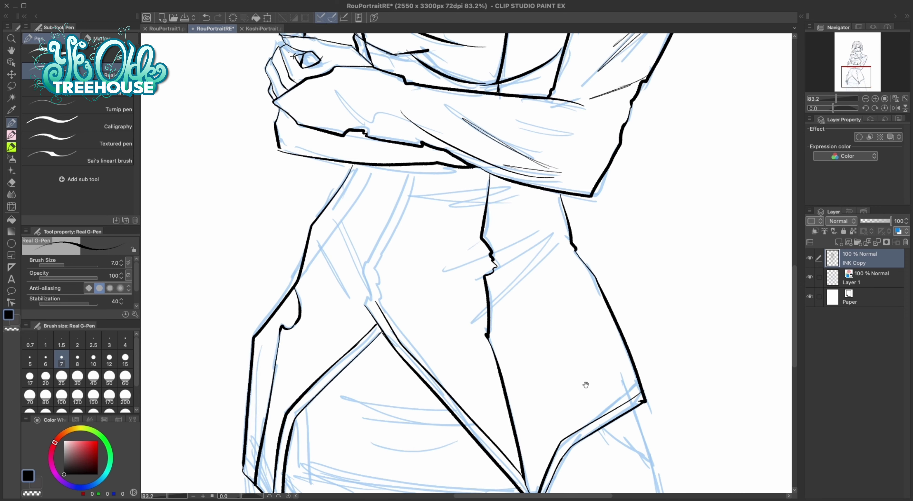
Step: Ink the inner edge of the left coat panel, its crease strokes, and the trim lines of the front opening below the forearm
key(ctrl+z)
drag(301, 280, 377, 172)
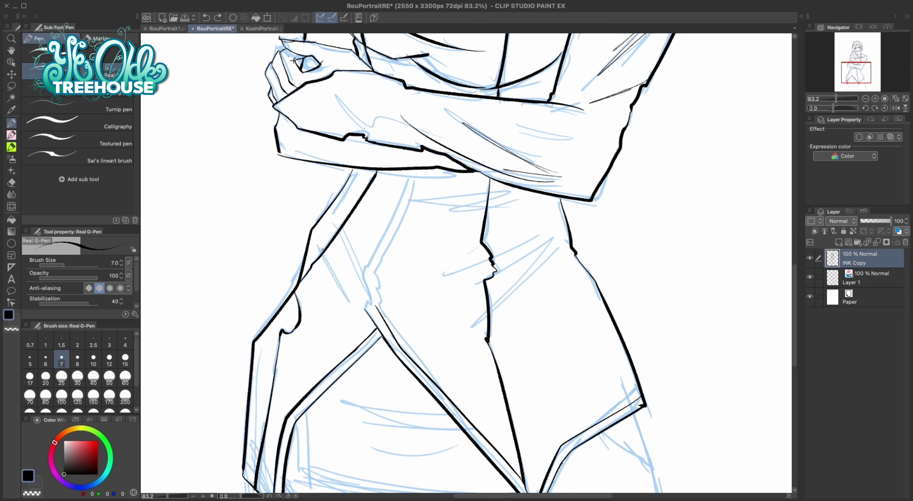
drag(322, 248, 345, 297)
drag(339, 232, 365, 287)
mouse_move(407, 178)
mouse_down()
mouse_move(379, 241)
mouse_move(367, 308)
mouse_move(376, 272)
mouse_move(379, 289)
mouse_move(371, 268)
mouse_move(420, 169)
mouse_up()
key(ctrl+z)
key(ctrl+z)
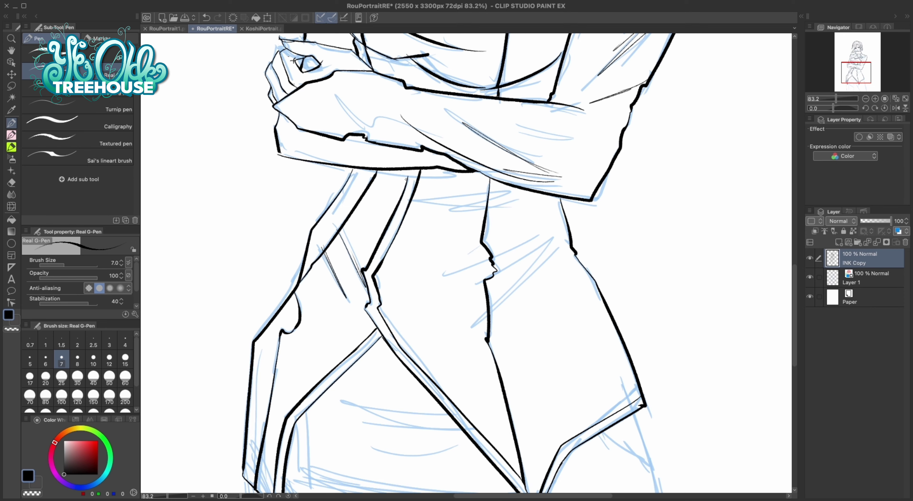
Step: Ink zigzag crease strokes across the coat's waist and around the centre seam
mouse_move(416, 201)
mouse_down()
mouse_move(503, 192)
mouse_move(521, 203)
mouse_up()
drag(442, 275, 542, 245)
key(ctrl+z)
drag(458, 296, 536, 232)
drag(476, 312, 540, 246)
drag(463, 333, 555, 248)
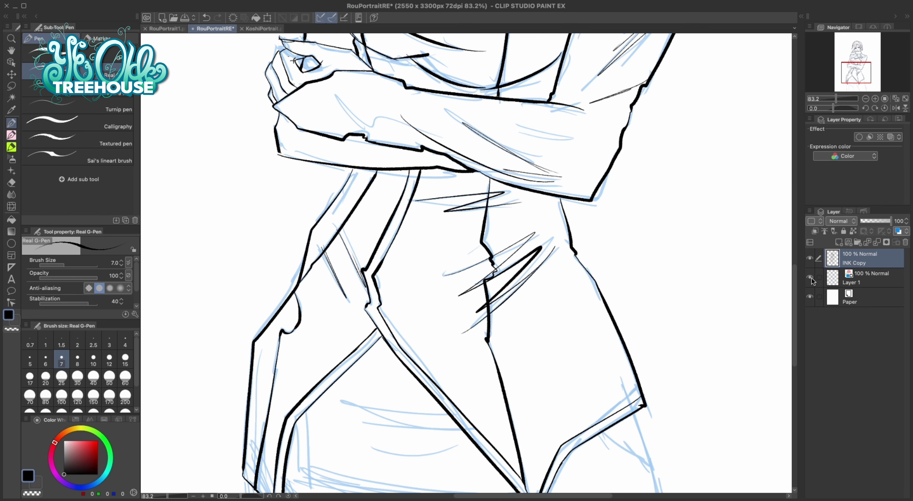
drag(439, 278, 535, 240)
drag(449, 295, 555, 236)
drag(453, 338, 557, 250)
drag(481, 197, 495, 316)
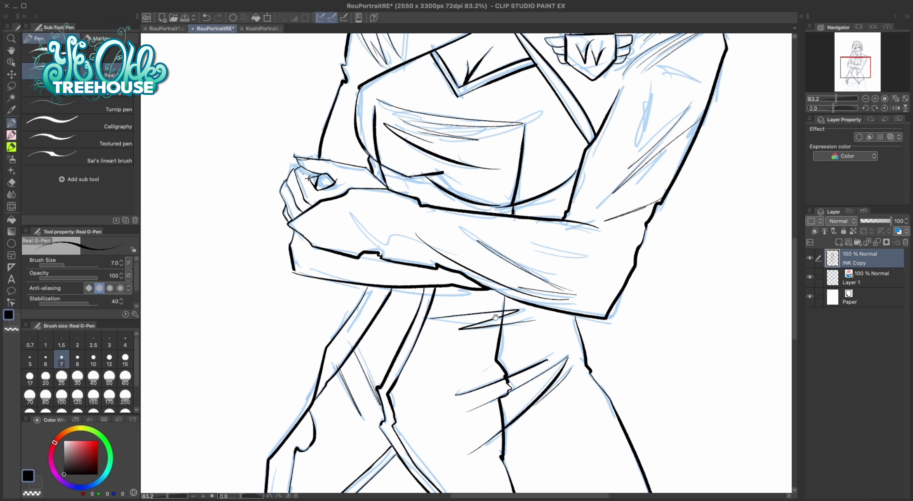
Step: Ink the curved garment hem between the coat tails, and the outer and inner outlines of the left-hand leg
scroll(309, 179, up, 5)
scroll(308, 179, down, 10)
key(ctrl+z)
mouse_move(553, 210)
mouse_down()
mouse_move(312, 180)
mouse_move(300, 383)
mouse_up()
key(ctrl+y)
drag(436, 208, 440, 382)
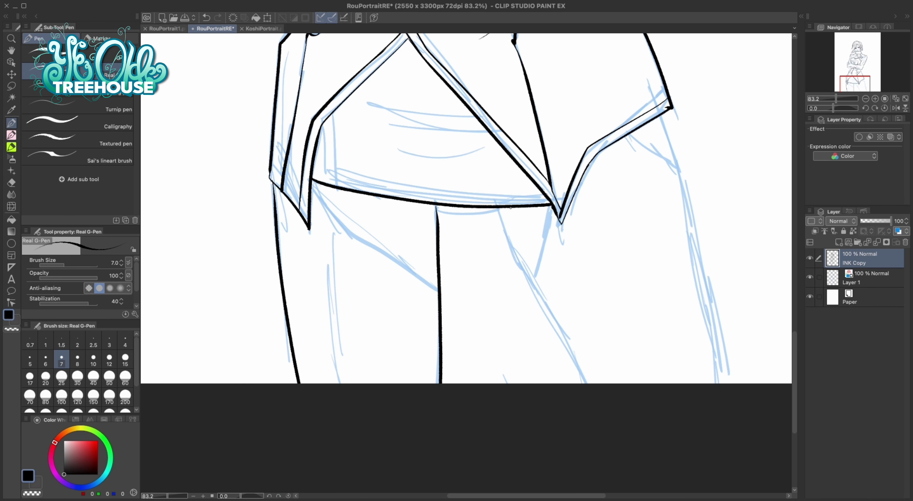
Step: Ink the inner and outer outlines of the right-hand leg down to the canvas edge
drag(498, 209, 584, 383)
mouse_move(660, 116)
mouse_down()
mouse_move(722, 383)
mouse_move(677, 168)
mouse_up()
key(ctrl+z)
key(ctrl+z)
key(ctrl+z)
drag(680, 171, 722, 383)
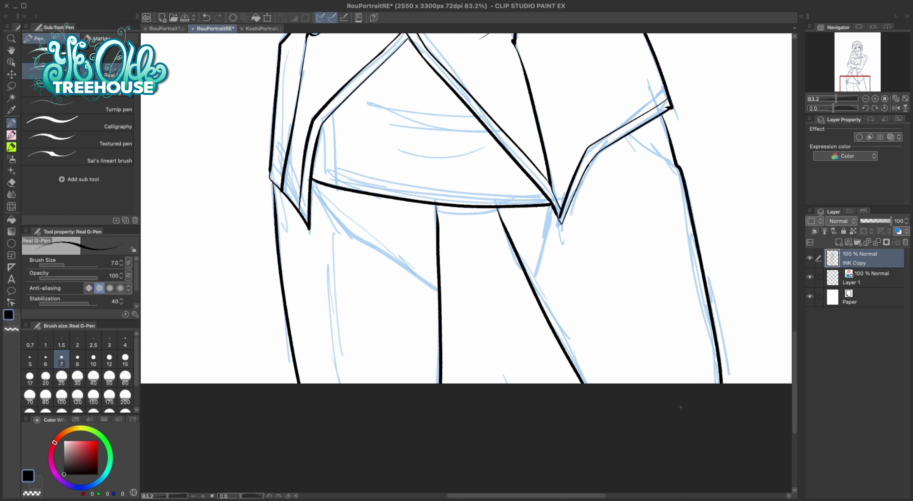
Step: Ink the curved fold and vertical seam on the left-hand thigh, plus the short line beneath the coat's front point and the right-hand leg seam
drag(312, 182, 437, 288)
key(ctrl+z)
drag(325, 209, 338, 383)
drag(551, 206, 538, 272)
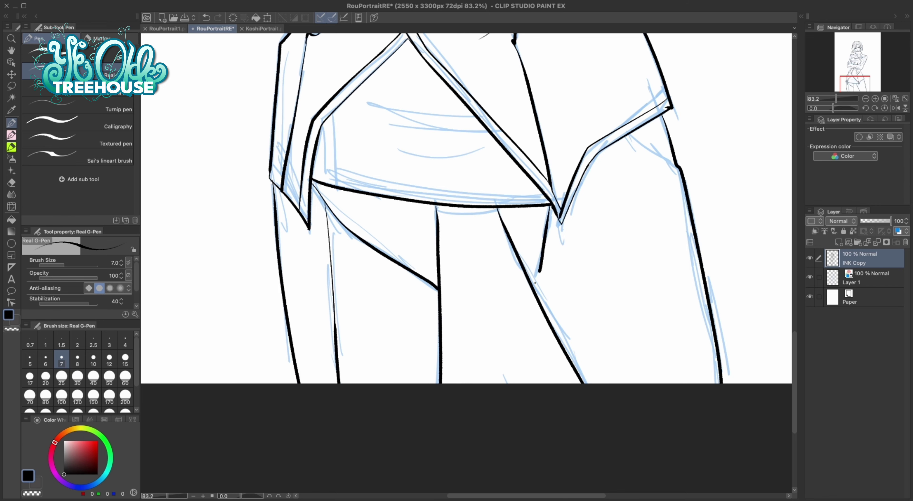
mouse_move(630, 135)
mouse_down()
mouse_move(678, 167)
mouse_move(661, 383)
mouse_up()
Step: Ink the fold lines on the garment between the coat's front edges and hide the blue sketch layer
scroll(443, 200, up, 3)
drag(362, 179, 482, 203)
mouse_move(482, 203)
mouse_down()
mouse_move(429, 200)
mouse_move(390, 215)
mouse_up()
key(ctrl+z)
scroll(447, 219, up, 5)
scroll(448, 219, down, 8)
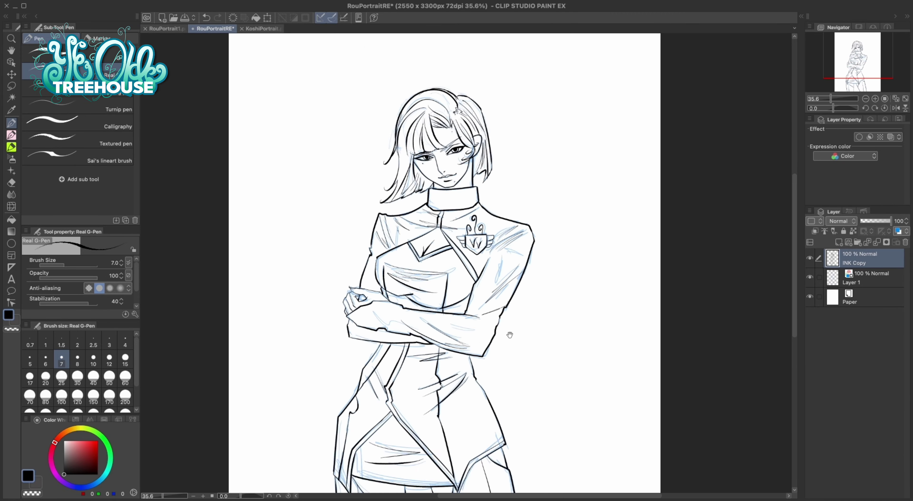
click(810, 277)
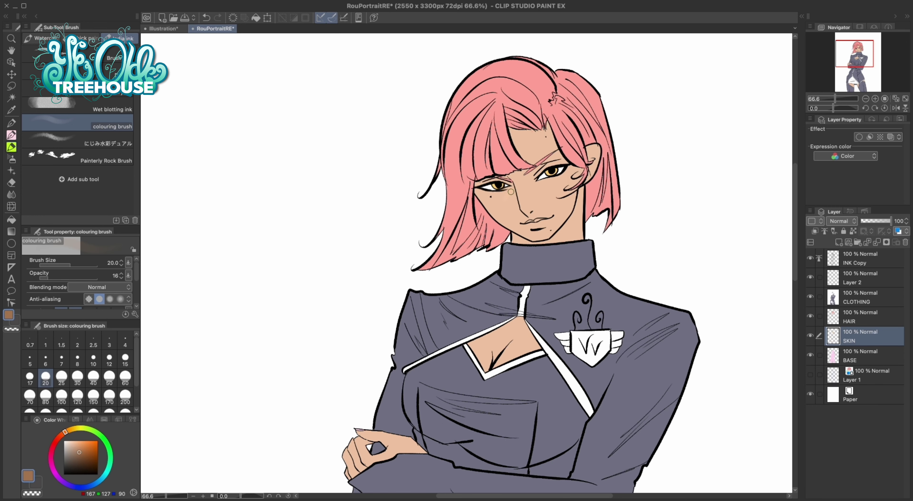
Step: Block in brown shading on the cheek, nose and forehead of the SKIN layer, raising the colouring brush to opacity 100 at size 10
mouse_move(513, 196)
mouse_down()
mouse_move(496, 203)
mouse_move(515, 212)
mouse_up()
mouse_move(498, 204)
mouse_down()
mouse_move(519, 218)
mouse_move(498, 214)
mouse_up()
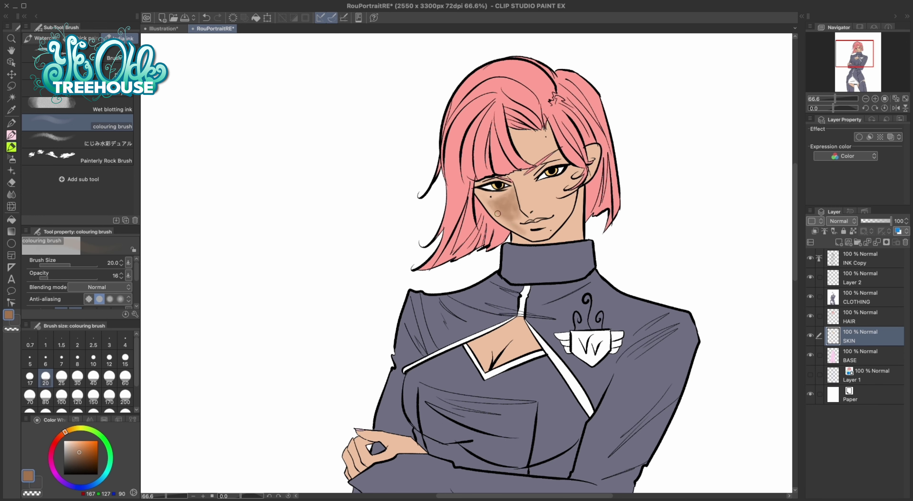
click(96, 278)
click(29, 359)
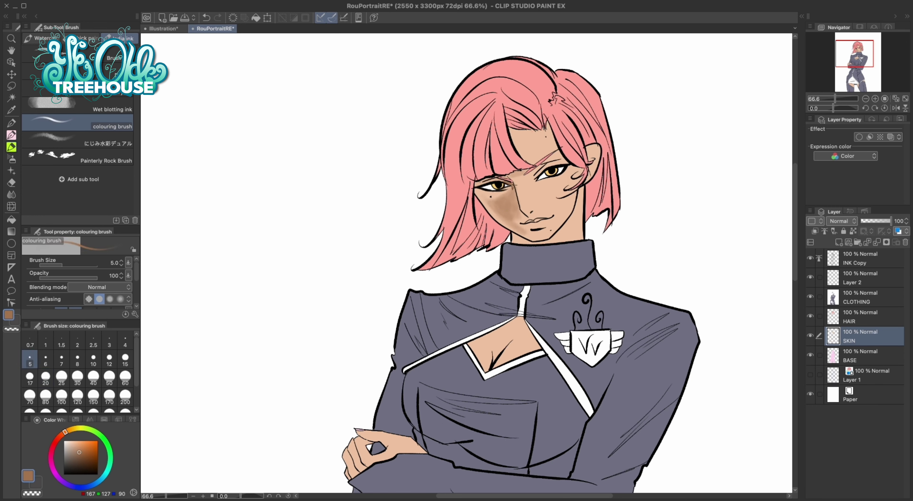
key(bracketright)
key(bracketright)
key(bracketright)
key(bracketright)
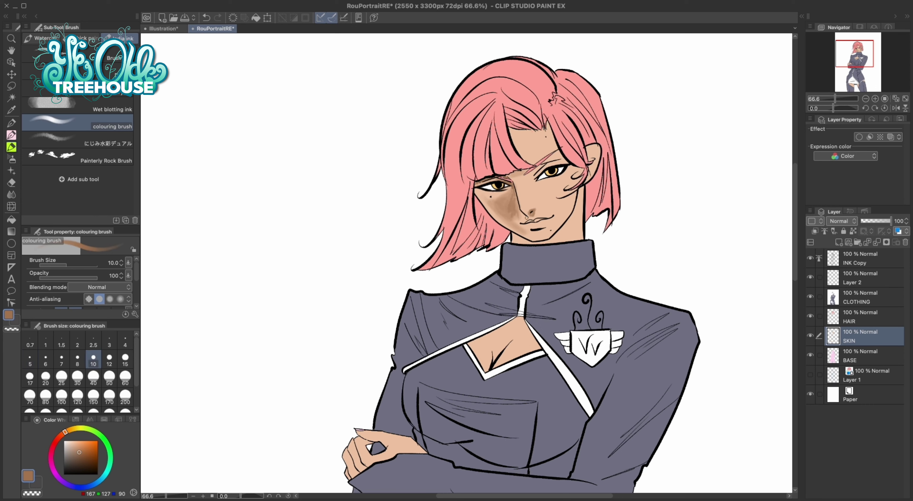
alt+click(504, 206)
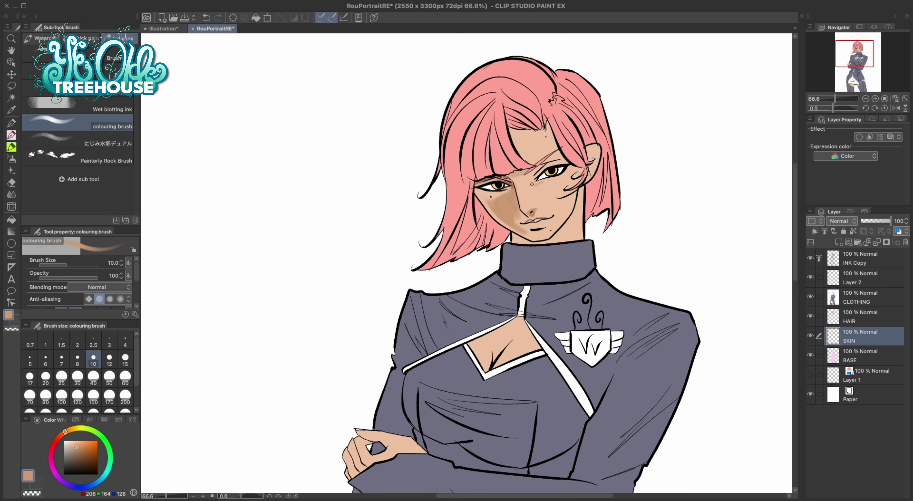
key(ctrl+z)
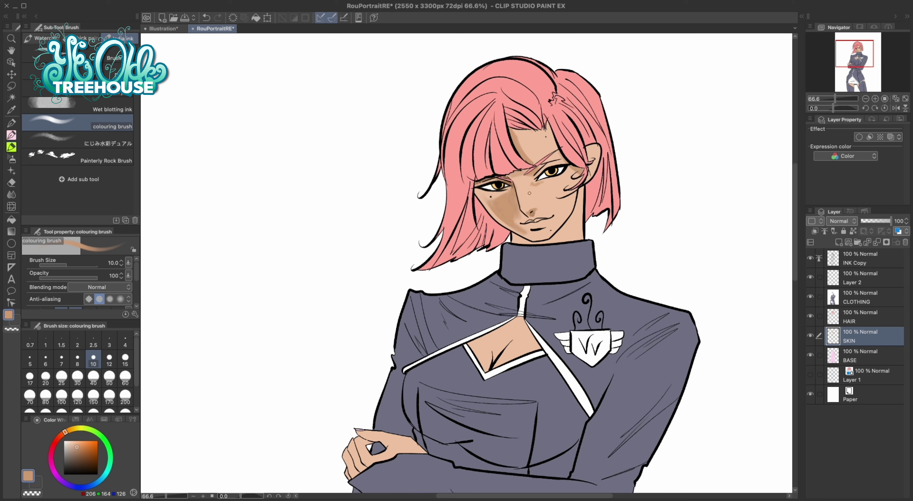
Step: Paint a darker brown shadow beneath the chin and lighter skin tones on the nose and chin
click(81, 455)
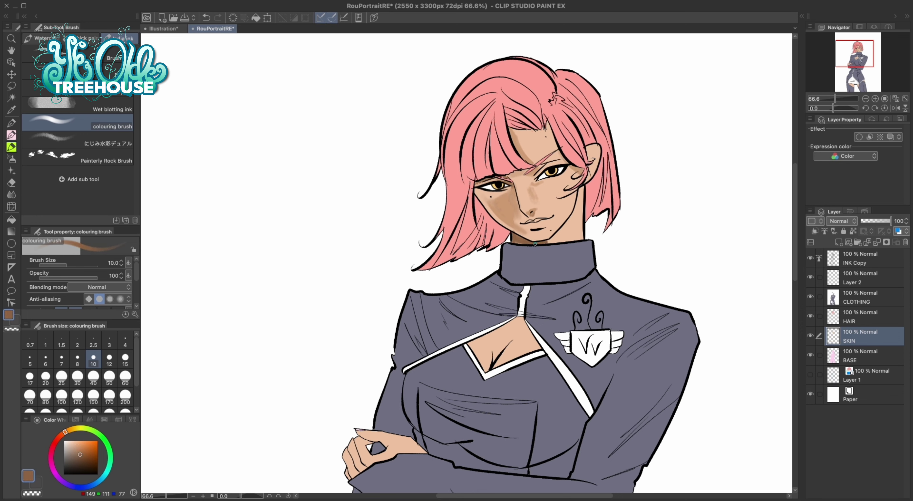
drag(535, 245, 546, 245)
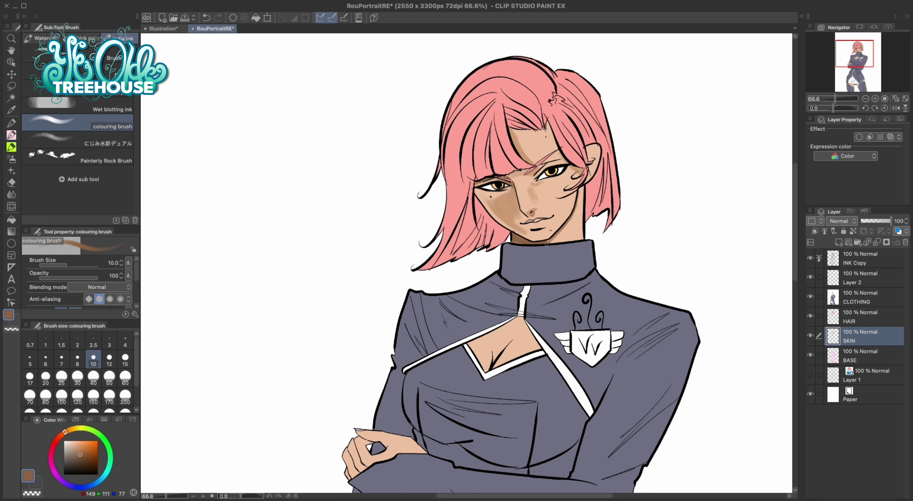
alt+click(545, 223)
drag(528, 181, 518, 198)
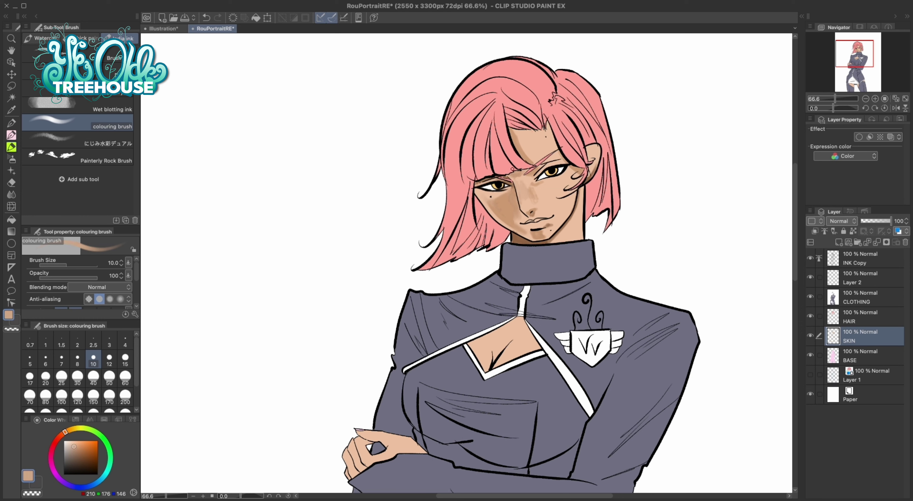
Step: Shade the ear and the cheek under the eye with sampled browns, and add lighter skin strokes to the neck
alt+click(597, 150)
alt+click(506, 194)
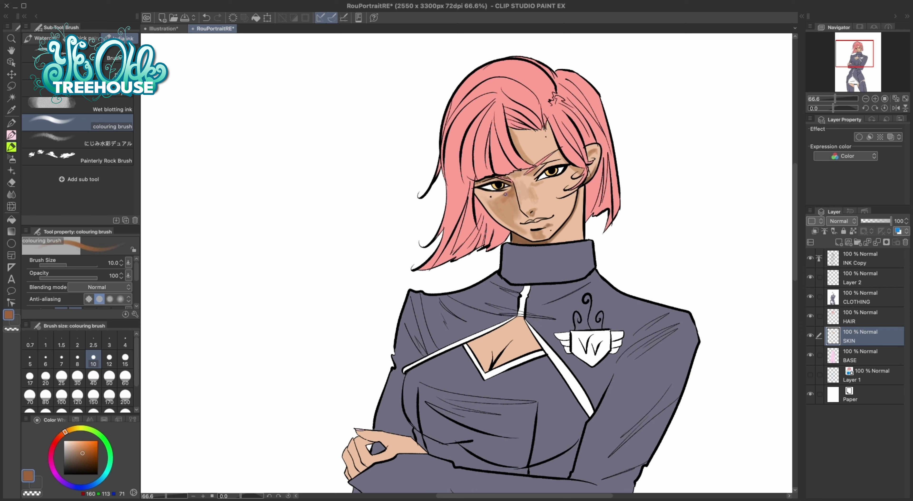
right_click(572, 223)
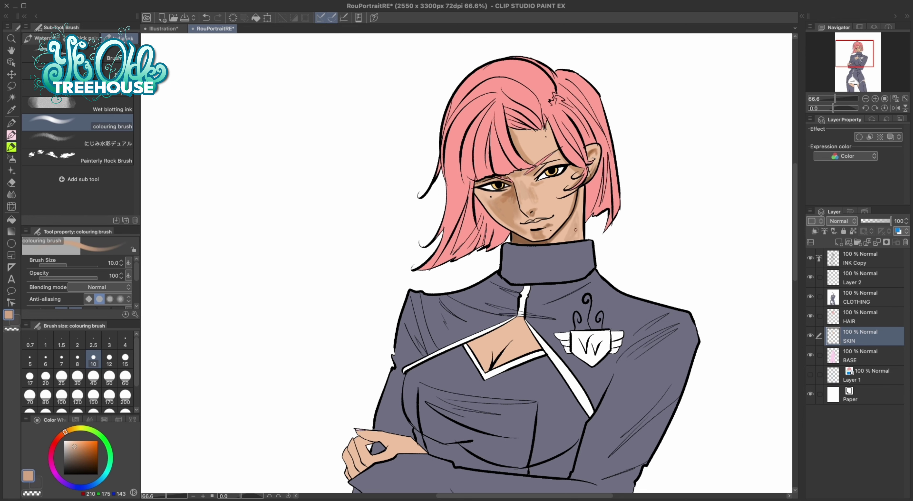
Step: Smooth the neck tones and deepen the shadow under the jaw with brown sampled from the skin
drag(594, 240, 530, 236)
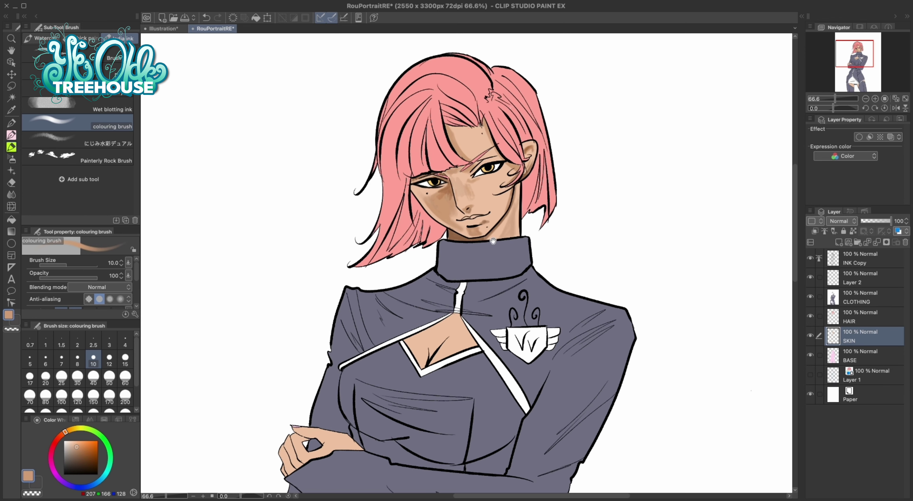
alt+click(494, 242)
alt+click(448, 231)
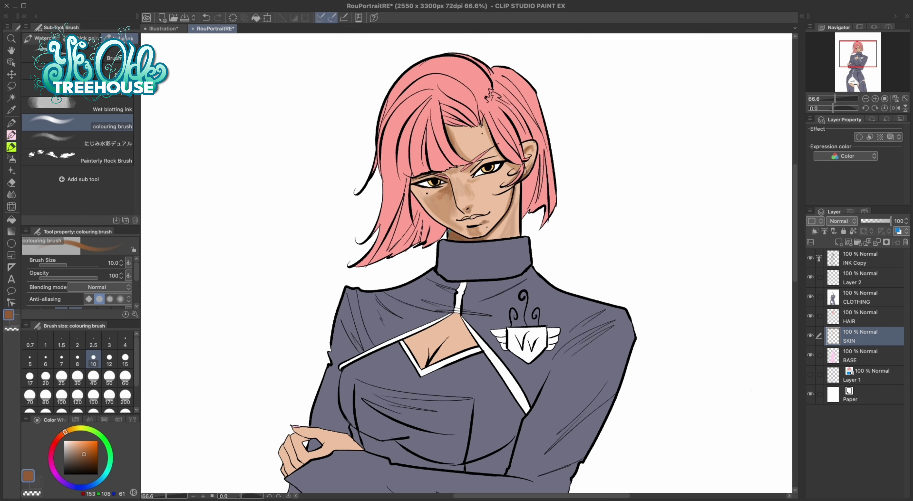
key(ctrl+z)
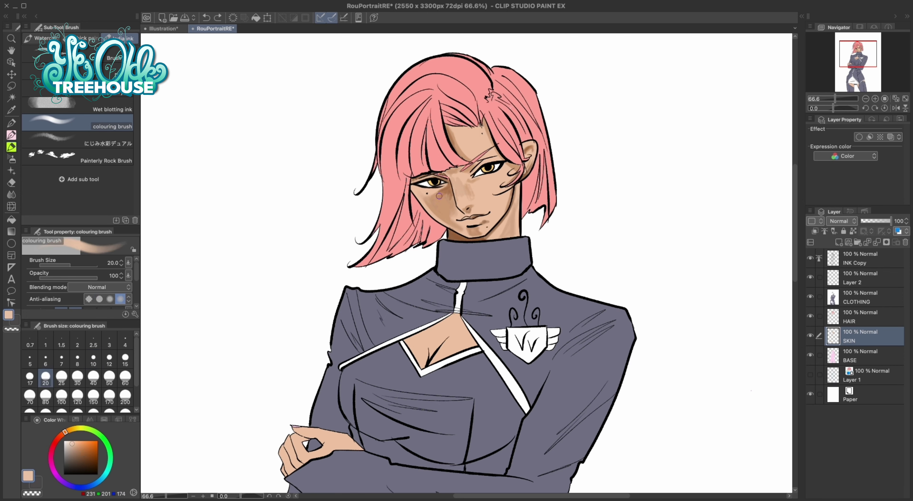
Step: Build up pale to near-white highlights on the cheek, nose and lips, reducing the brush to size 10
key(ctrl+y)
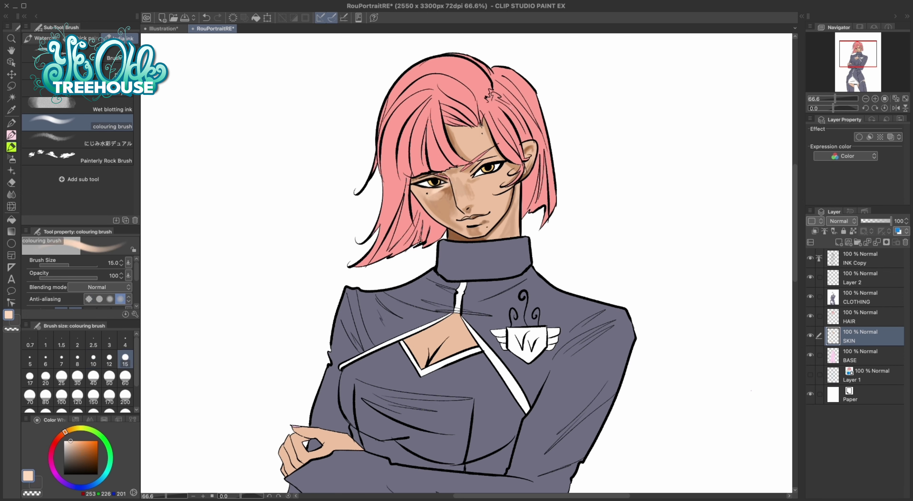
key(ctrl+z)
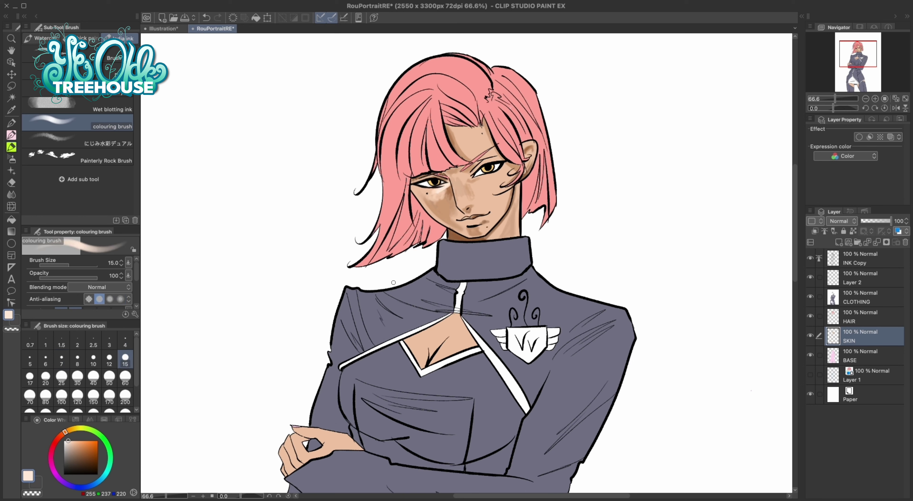
key(ctrl+z)
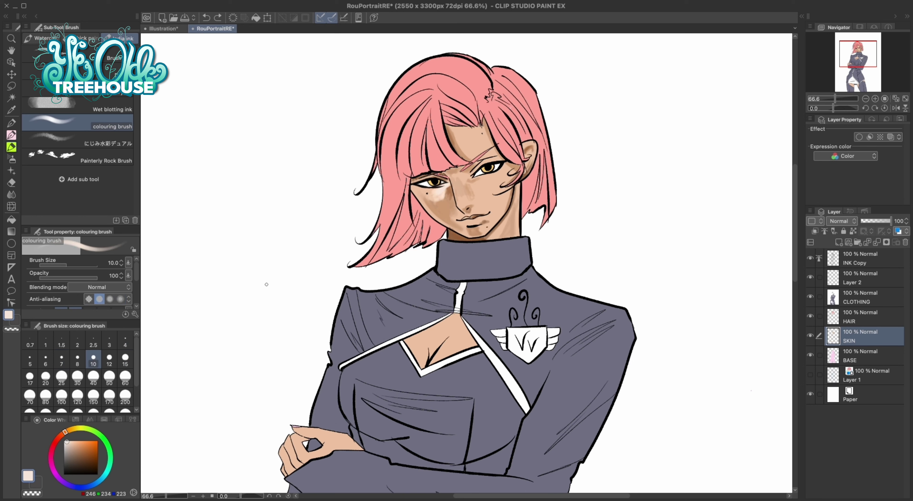
key(x)
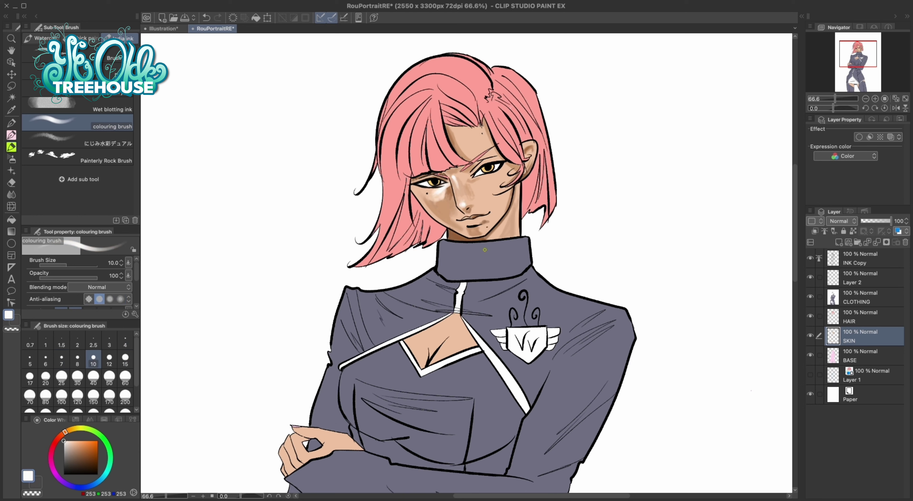
key(ctrl+z)
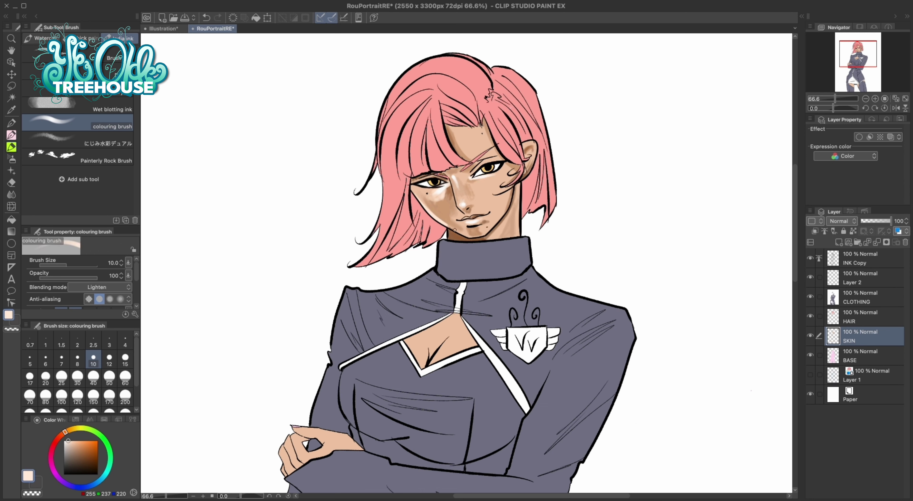
Step: Paint soft pale highlights on the cheek and forehead with a size 60 Lighten brush, and smooth them with the Blend tool
click(125, 379)
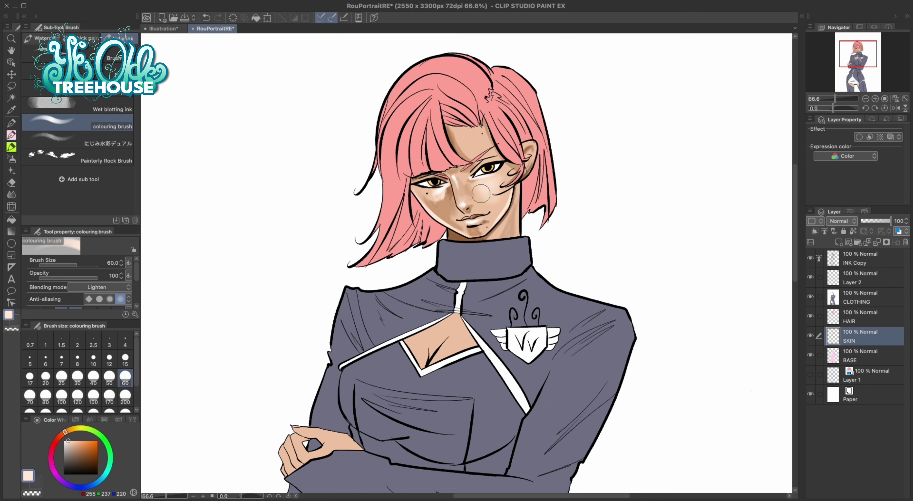
drag(486, 192, 475, 145)
click(70, 439)
key(j)
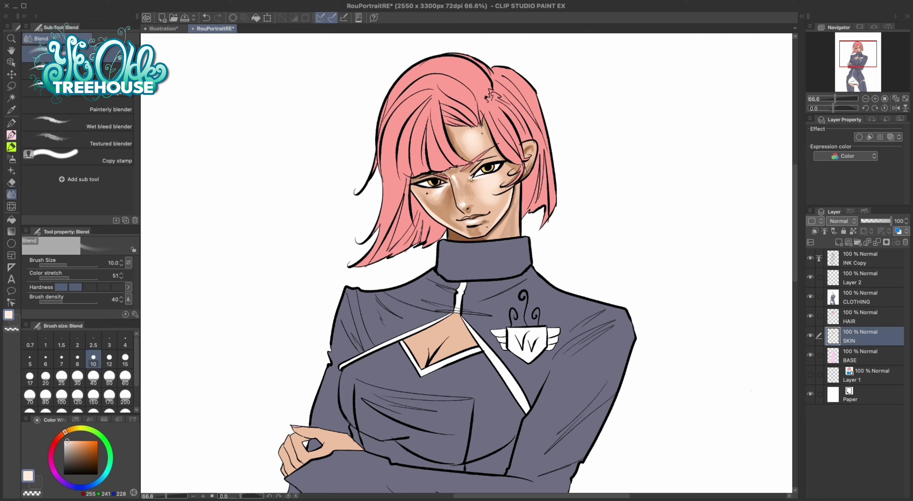
right_click(451, 214)
Step: Deepen the shadows around the brow, lower lip and neck with darker browns at brush size 17, and blend the skin tones
key(b)
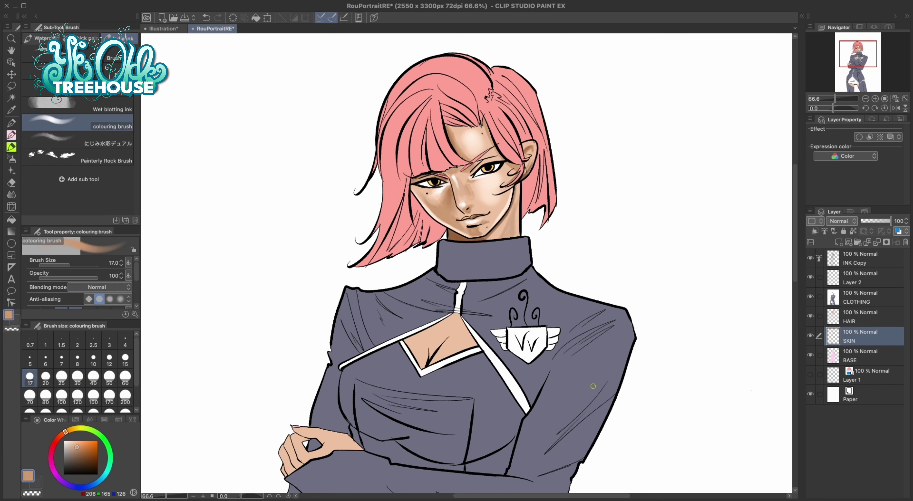
right_click(480, 233)
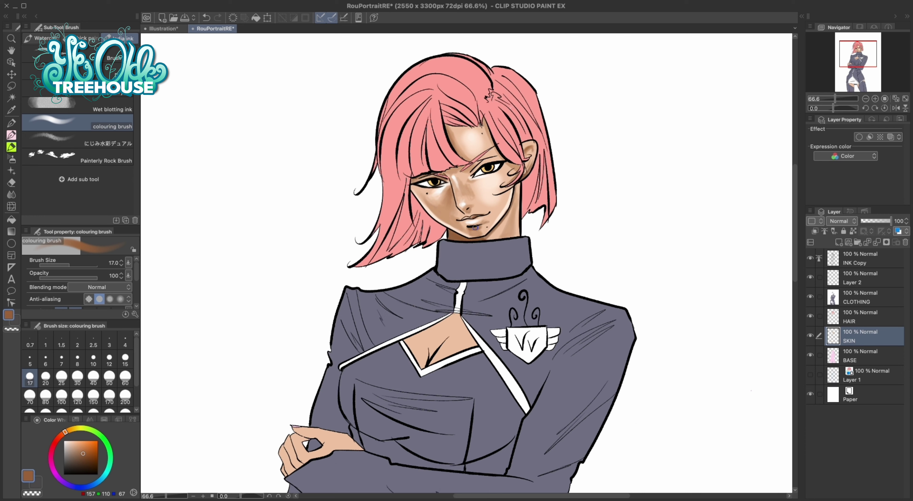
right_click(458, 167)
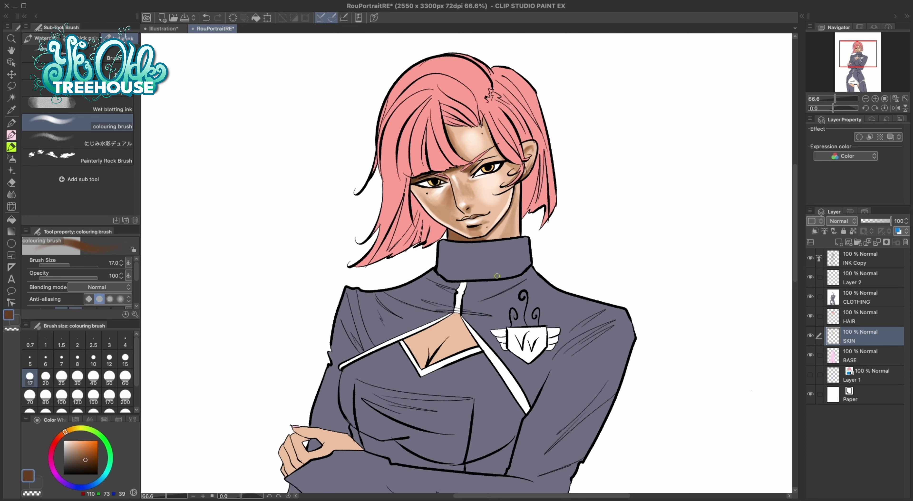
drag(449, 229, 473, 248)
key(j)
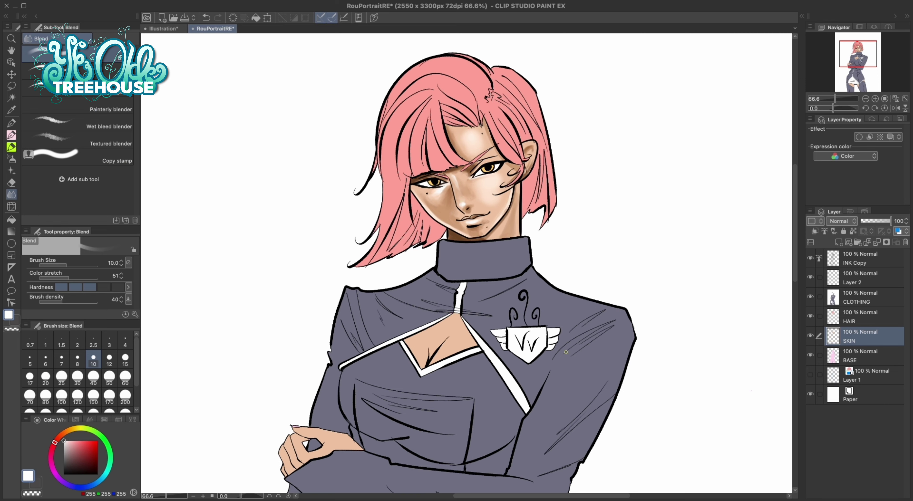
Step: Add a near-white highlight to the forehead with the colouring brush at size 25, and sample the hair's pink as the drawing colour
key(b)
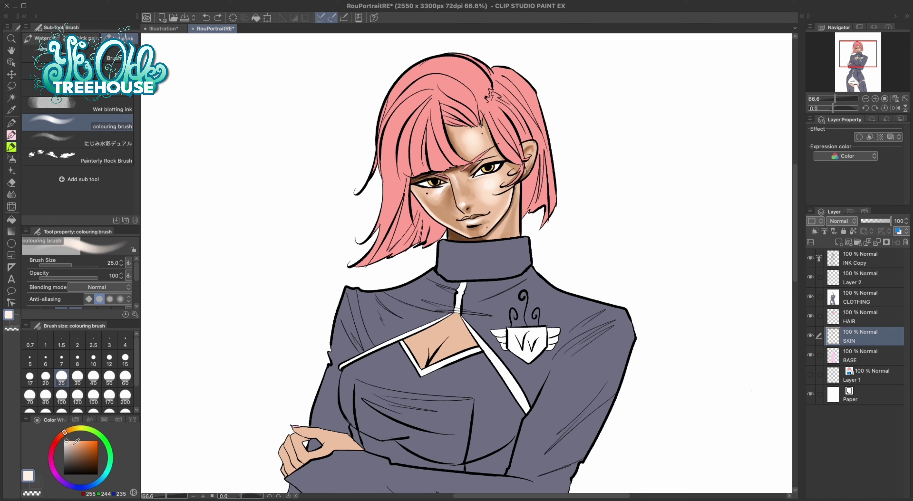
key(x)
drag(473, 136, 477, 140)
right_click(411, 191)
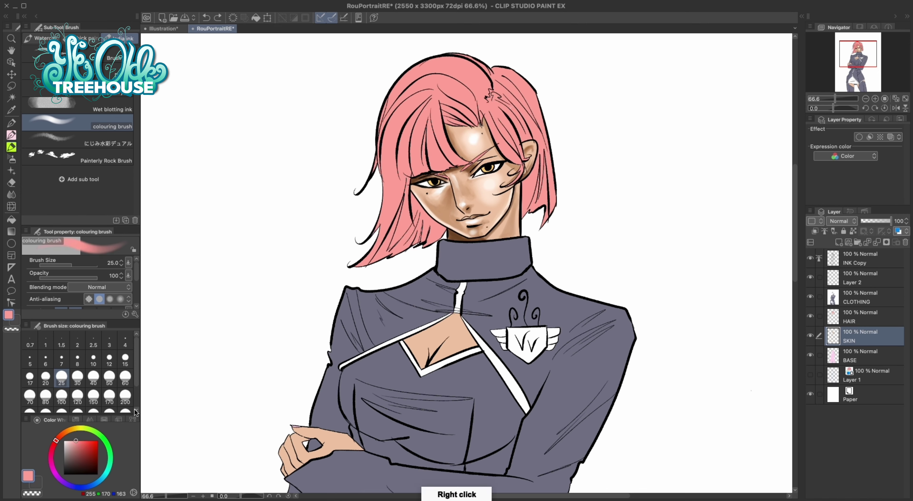
Step: Paint soft red blush on both cheeks with the colouring brush at size 40 and opacity 48
click(94, 377)
mouse_move(502, 176)
mouse_down()
mouse_move(478, 196)
mouse_move(503, 195)
mouse_up()
drag(81, 278, 67, 277)
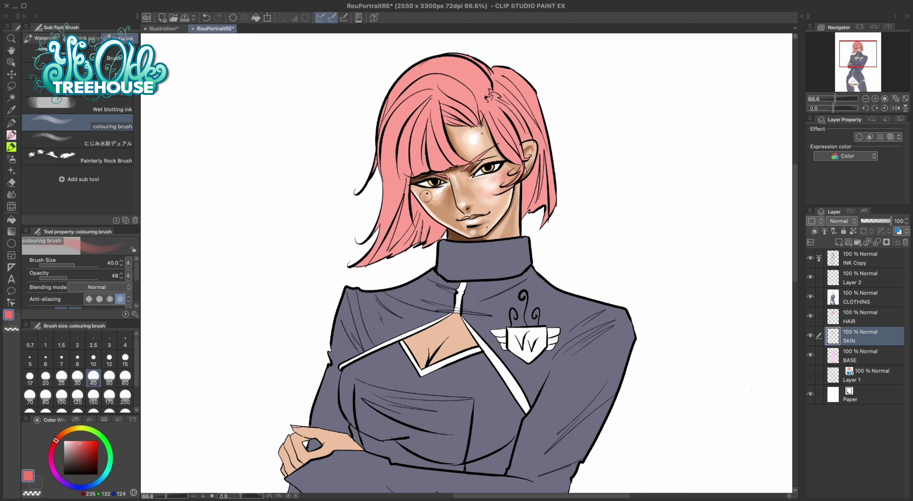
drag(419, 191, 486, 224)
scroll(461, 231, down, 1)
Step: Tint the lips with a darker tone, starting at brush size 10 and reducing the brush for finer strokes
click(93, 358)
click(84, 449)
click(81, 451)
key(bracketleft)
key(bracketleft)
key(bracketleft)
Step: Clean up the mouth's line art on the INK Copy layer with the Hard eraser, return to the SKIN layer and undo the last stroke
drag(167, 498, 171, 496)
click(865, 258)
key(e)
click(864, 336)
alt+click(492, 174)
key(ctrl+z)
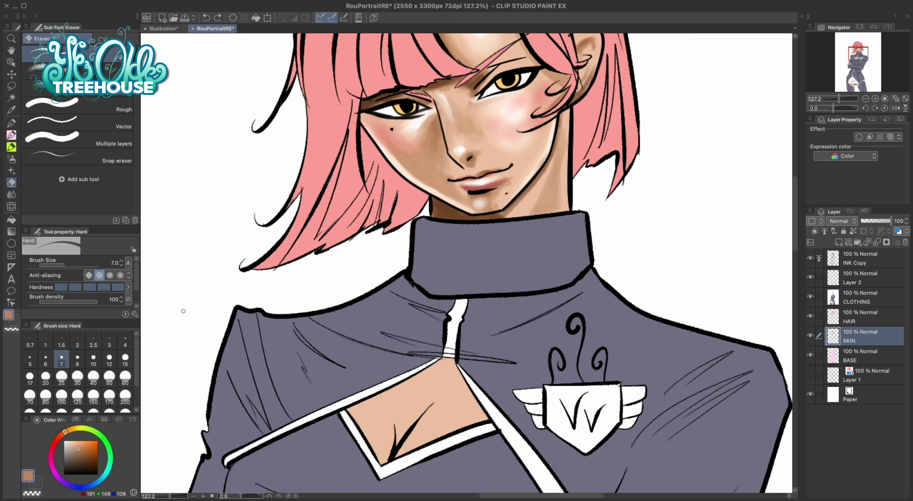
Step: Paint pale peach highlights on the skin with the colouring brush at full opacity, using sizes 6 and 12
key(b)
alt+click(316, 179)
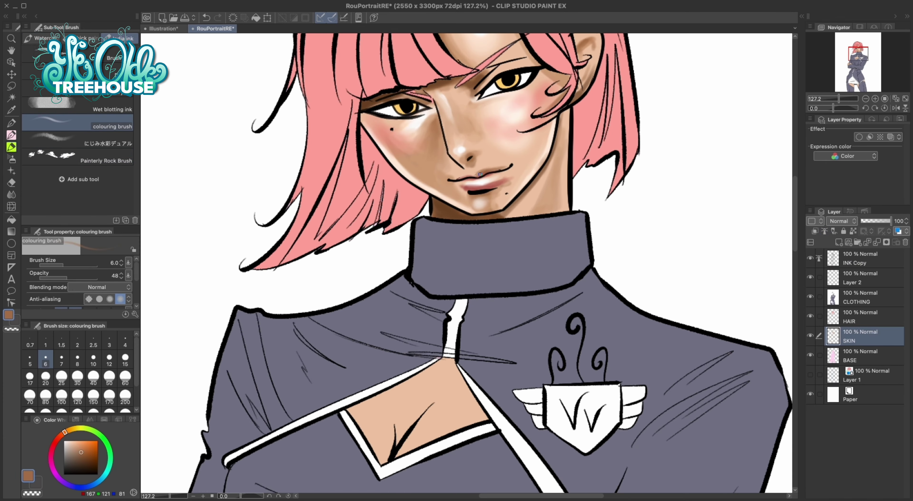
click(78, 443)
click(70, 441)
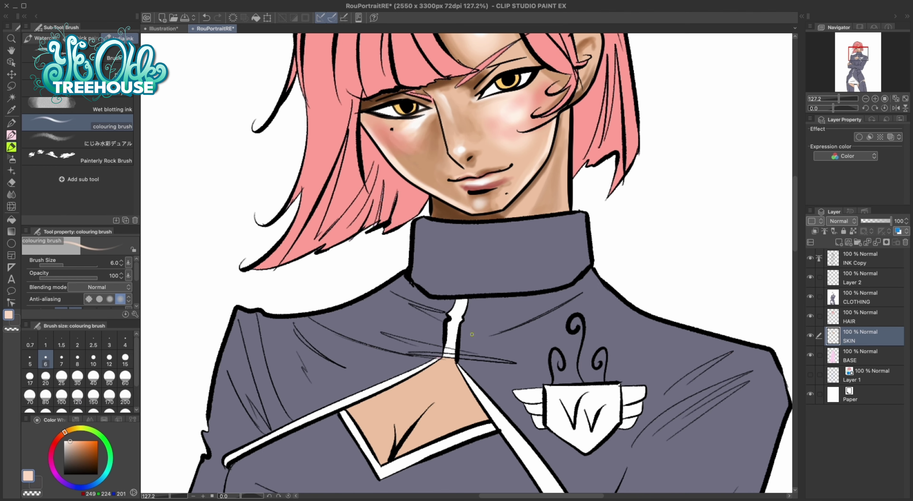
scroll(480, 311, down, 5)
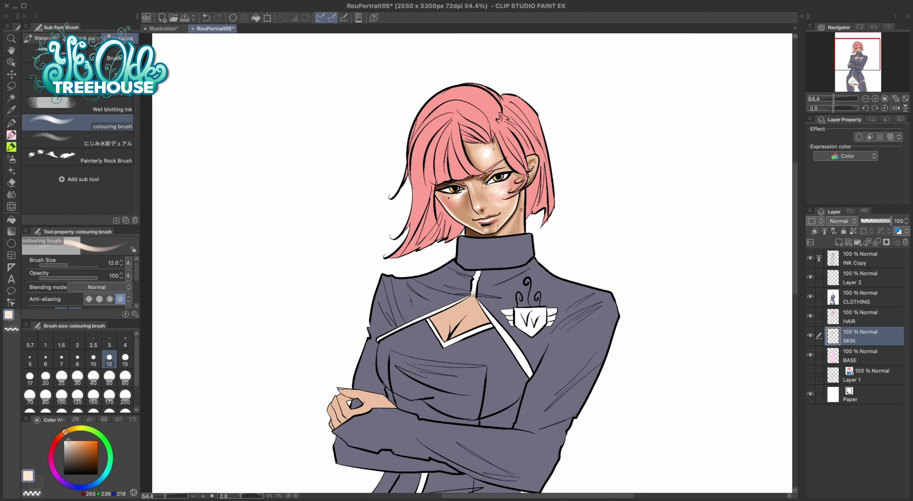
scroll(536, 305, up, 4)
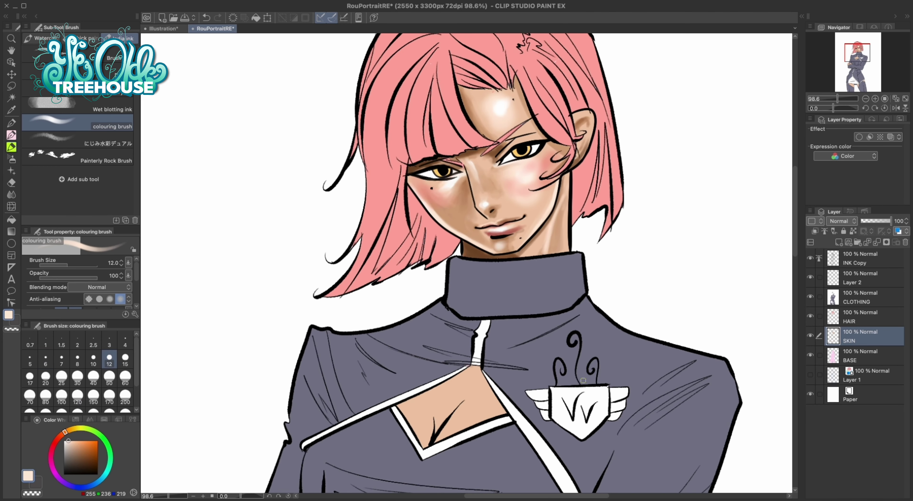
Step: Deepen the lips with a dark red on the SKIN layer and soften them with the Blend tool
alt+click(582, 144)
click(870, 256)
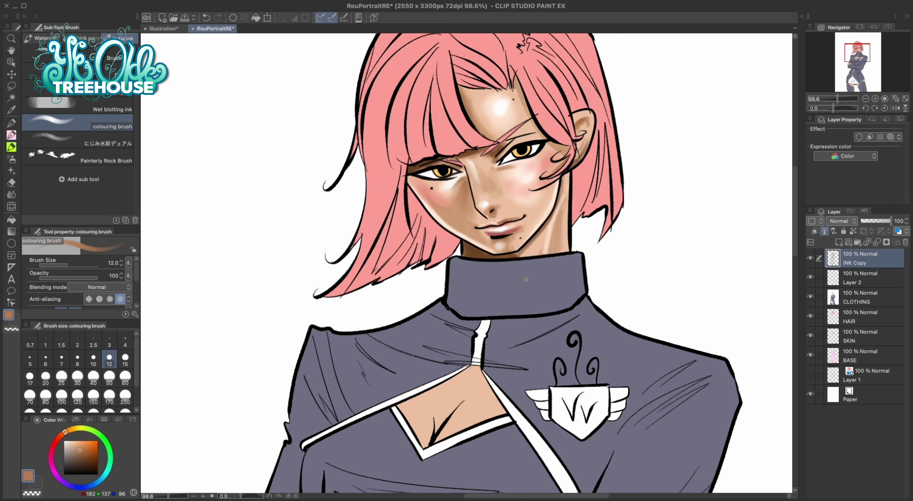
alt+click(501, 222)
ctrl+shift+click(500, 222)
key(j)
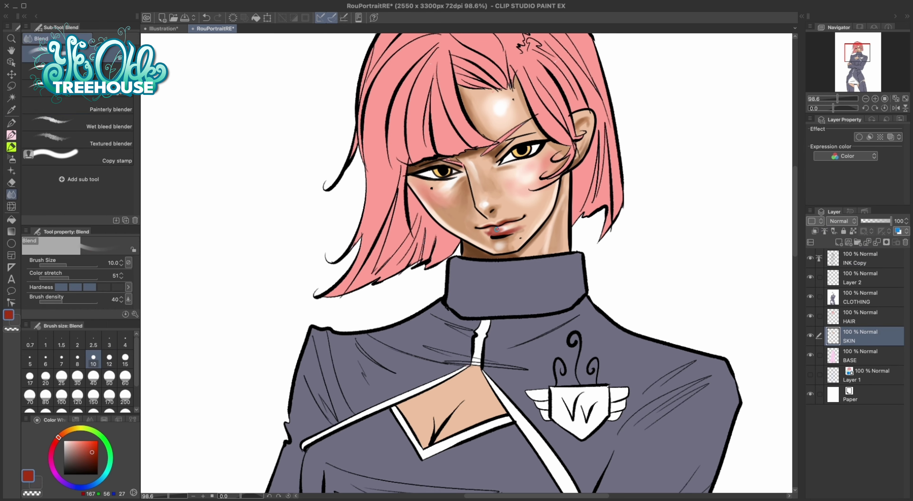
Step: Deepen the shadow around the mouth with dark brown at brush size 12 and blend it
key(ctrl+minus)
key(ctrl+minus)
key(b)
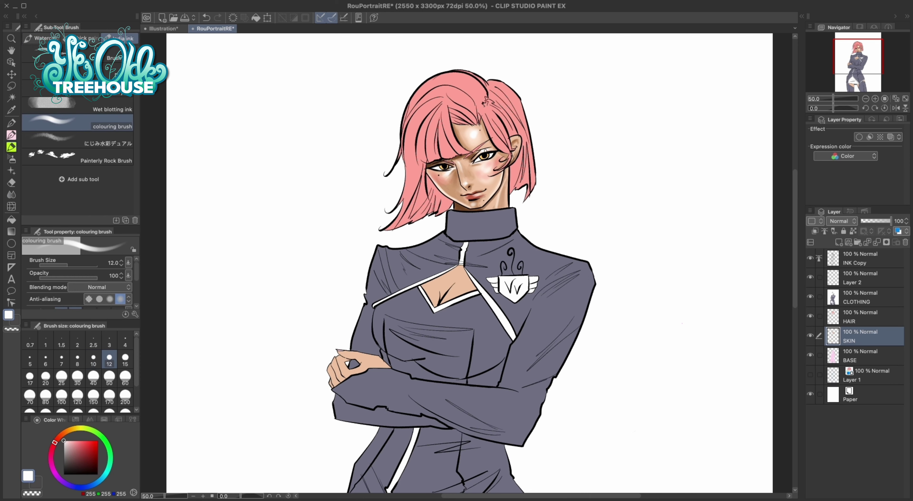
alt+click(461, 186)
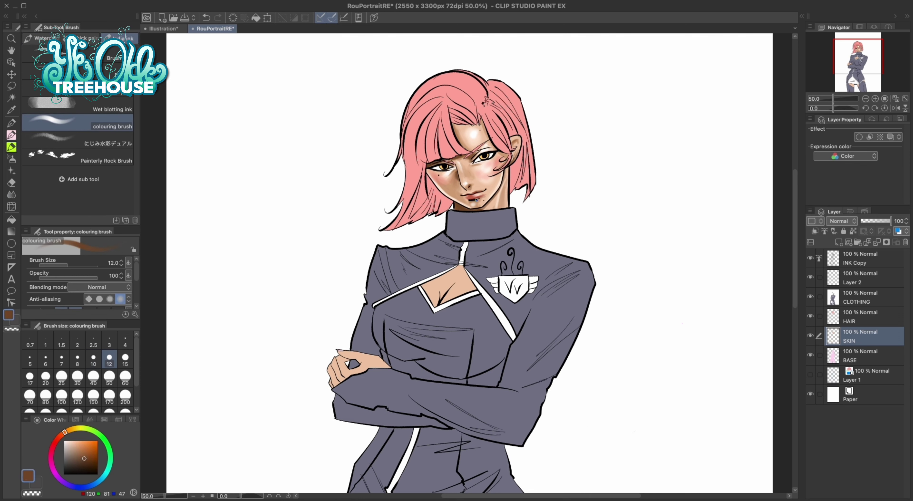
key(j)
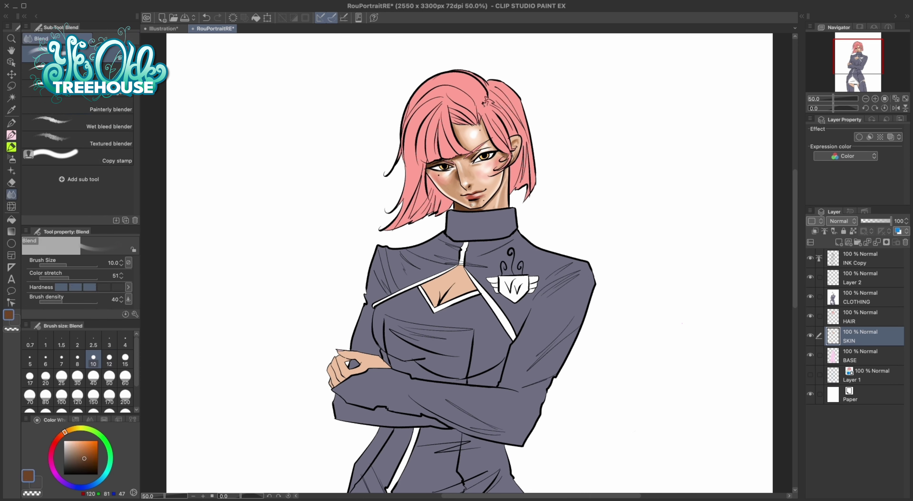
Step: Shade the whites of the eyes with grey at brush size 4, and blend the brown shading around them
alt+click(555, 415)
scroll(489, 129, up, 3)
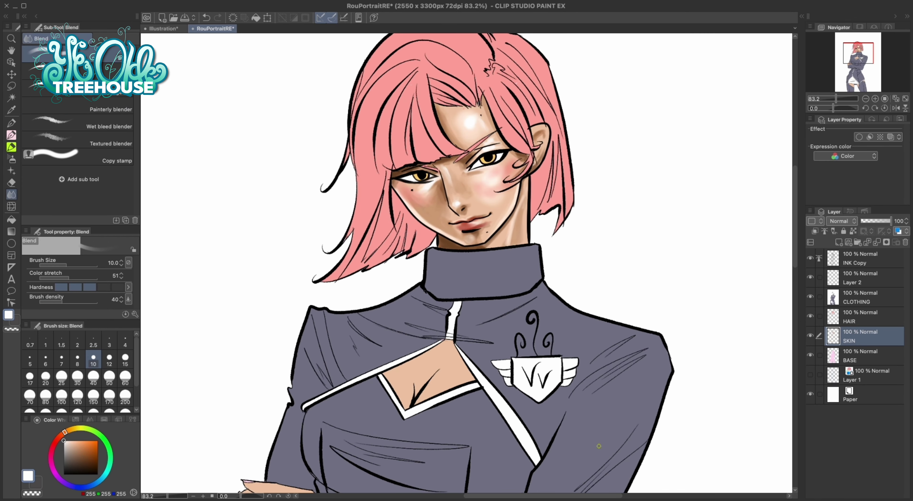
key(b)
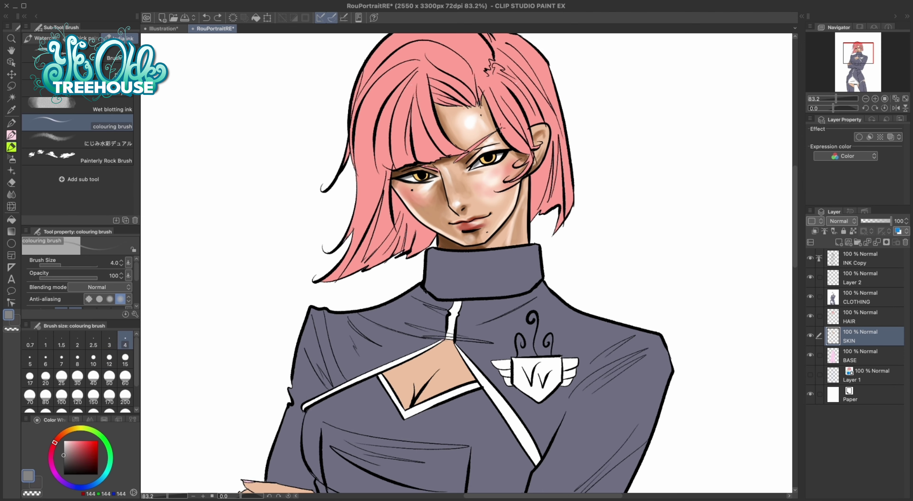
alt+click(477, 165)
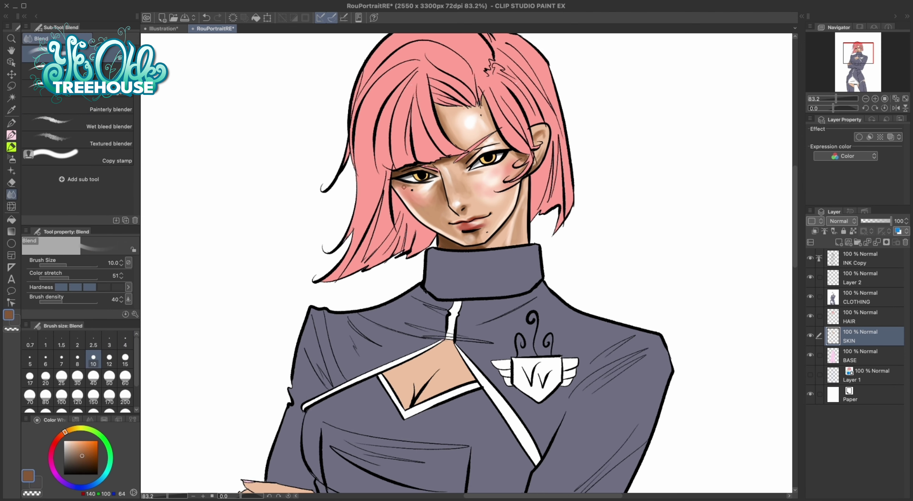
Step: Shade the upper part of the irises with dark brown on the HAIR layer at brush size 7
scroll(404, 186, up, 4)
alt+click(402, 147)
key(alt+bracketright)
key(bracketleft)
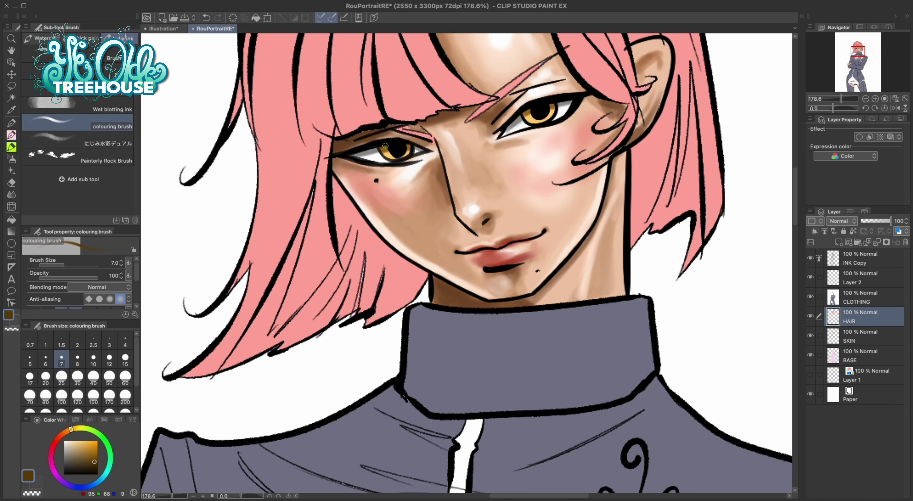
Step: Brighten the irises with orange at brush size 4 in Lighten mode, and set the blending mode back to Normal
right_click(389, 144)
key(bracketleft)
key(bracketleft)
key(bracketleft)
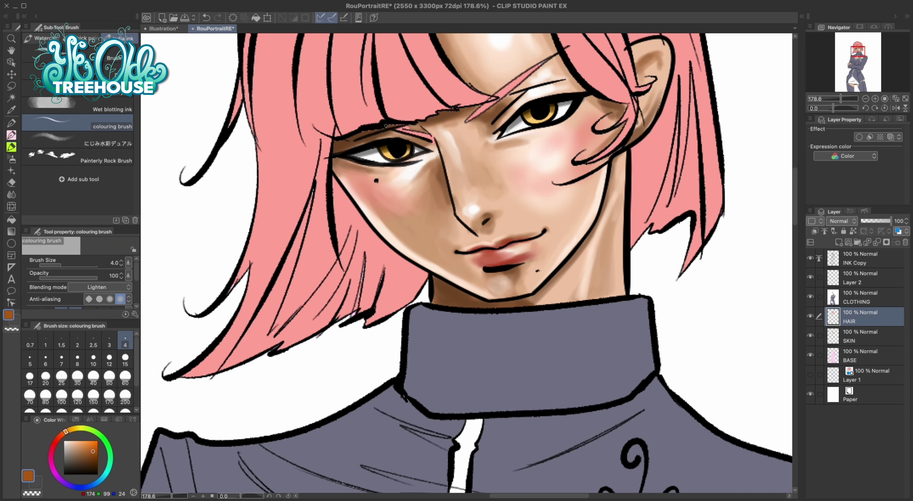
click(96, 287)
click(96, 99)
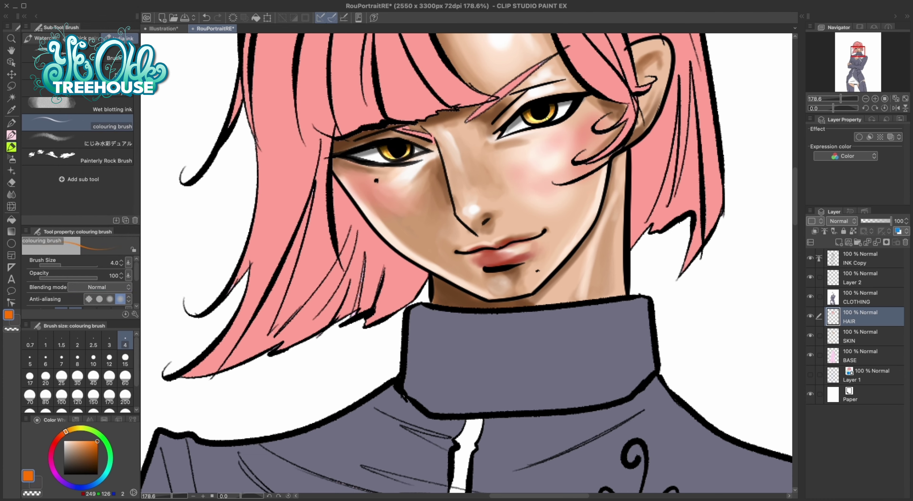
Step: Add white highlights to both eyes on a new layer above the line art, using brush sizes 6 and 3
click(839, 242)
key(x)
key(bracketright)
key(bracketright)
click(390, 150)
click(550, 109)
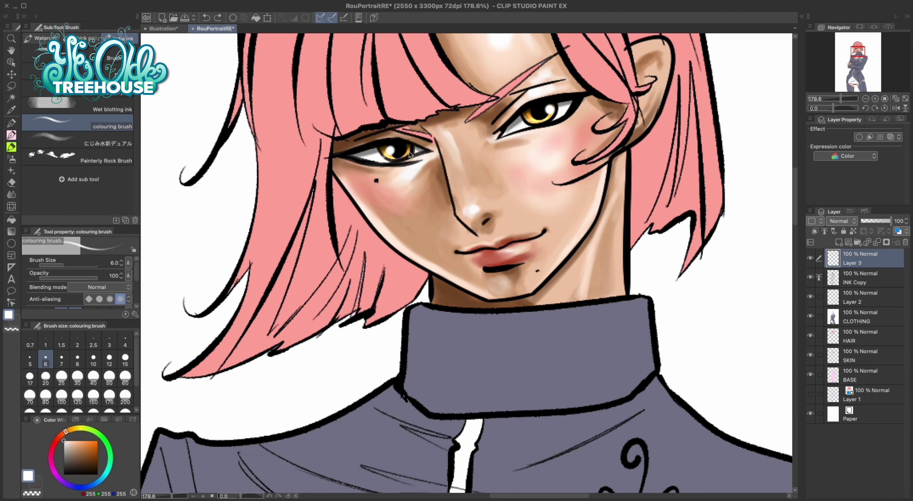
key(bracketleft)
key(bracketleft)
key(bracketleft)
drag(191, 497, 167, 497)
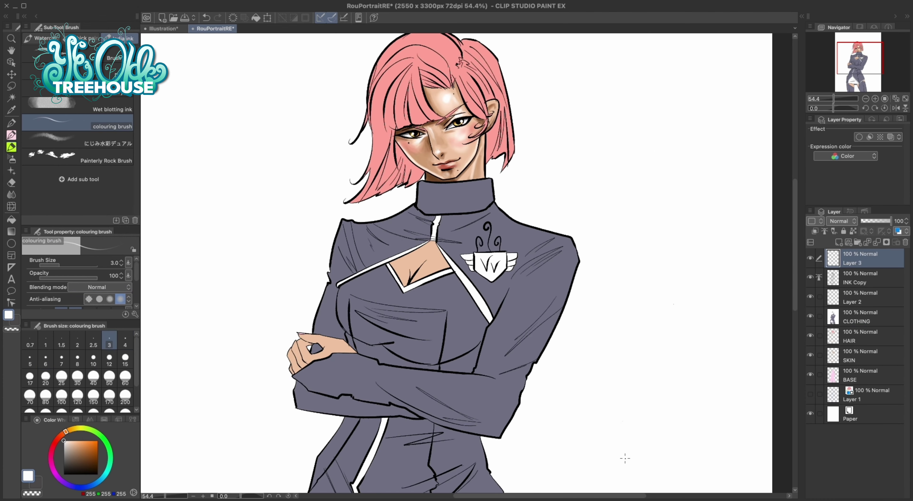
Step: Smooth the face shading on the SKIN layer with the Blend tool at size 10, and deepen it with dark brown
right_click(443, 122)
key(j)
click(865, 356)
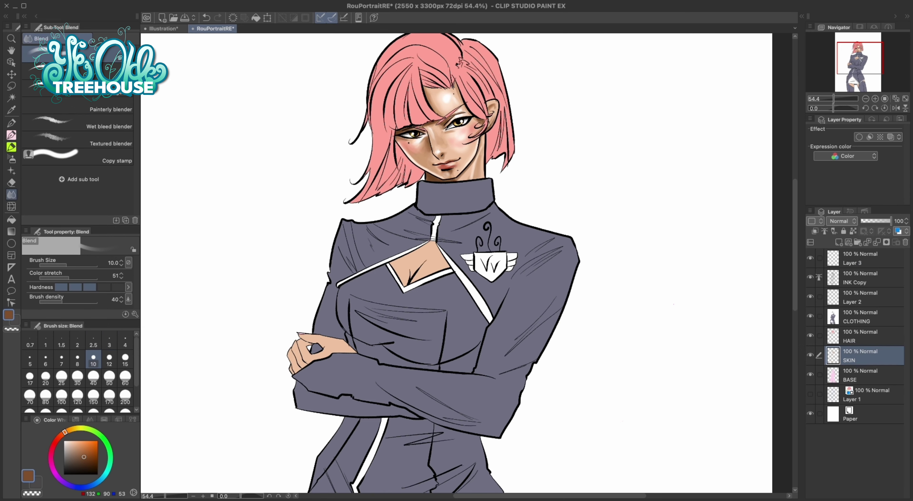
drag(565, 470, 567, 490)
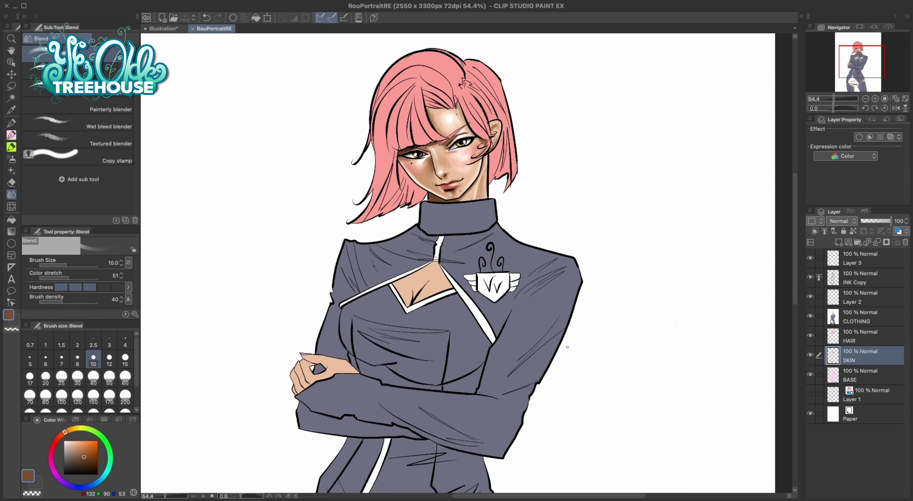
key(b)
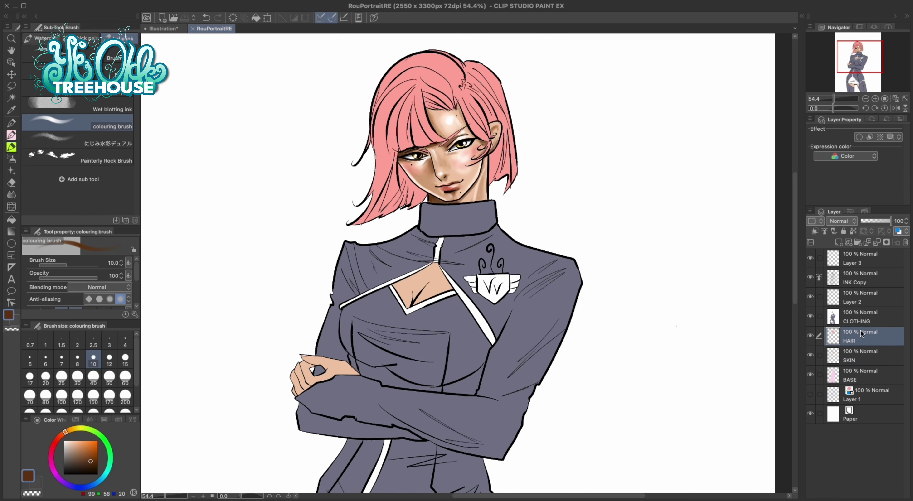
Step: Fill the inner hair sections behind the neck and beneath the fringe with dark red on the HAIR layer
key(p)
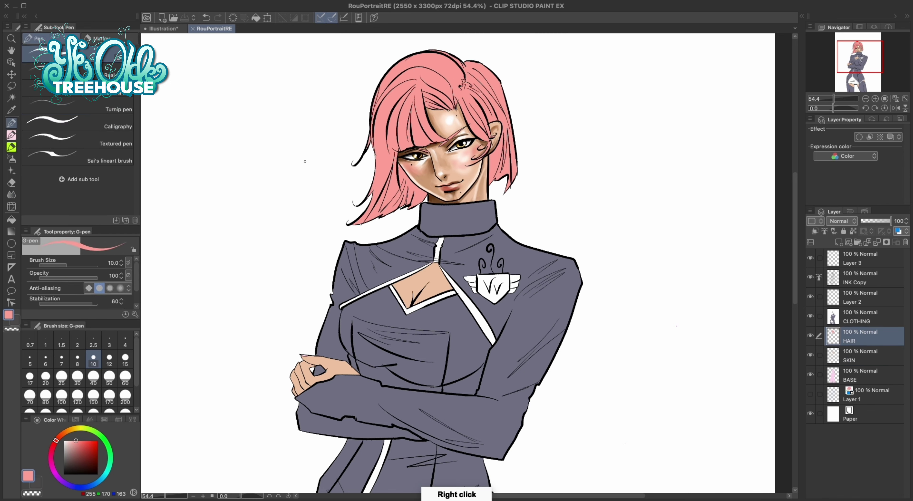
key(g)
click(390, 202)
click(497, 156)
click(436, 101)
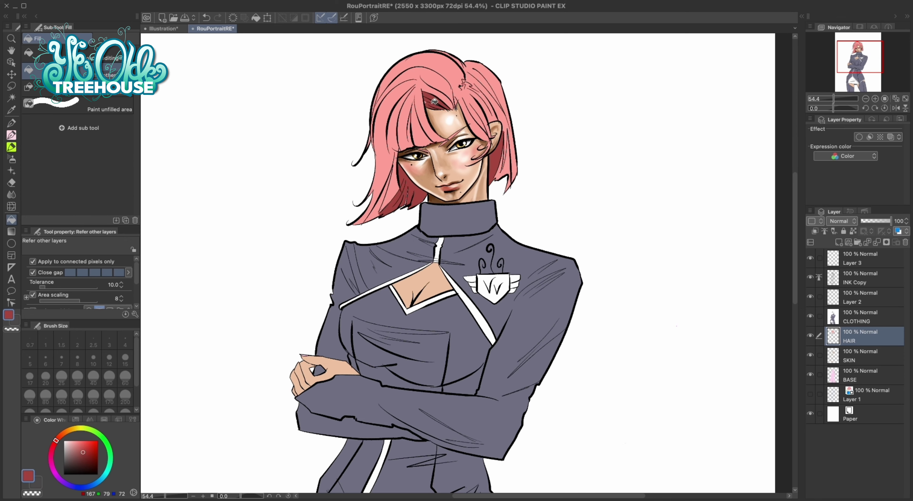
Step: Outline shadow shapes on the lower side hair with the G-pen in mid red, and fill them with the same colour
scroll(335, 262, up, 5)
right_click(269, 368)
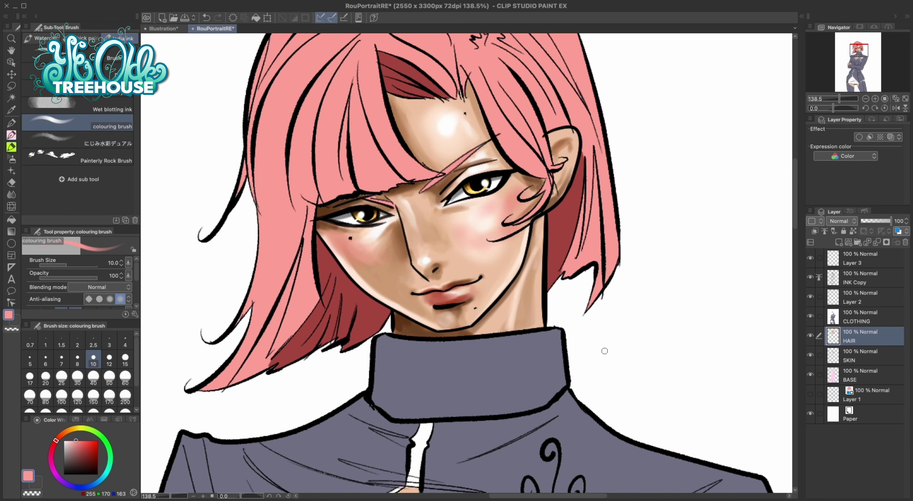
key(p)
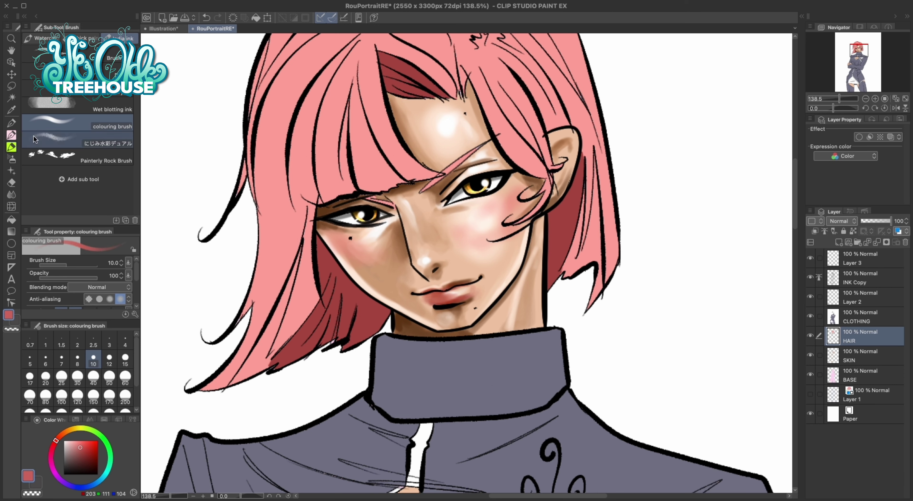
drag(265, 249, 309, 200)
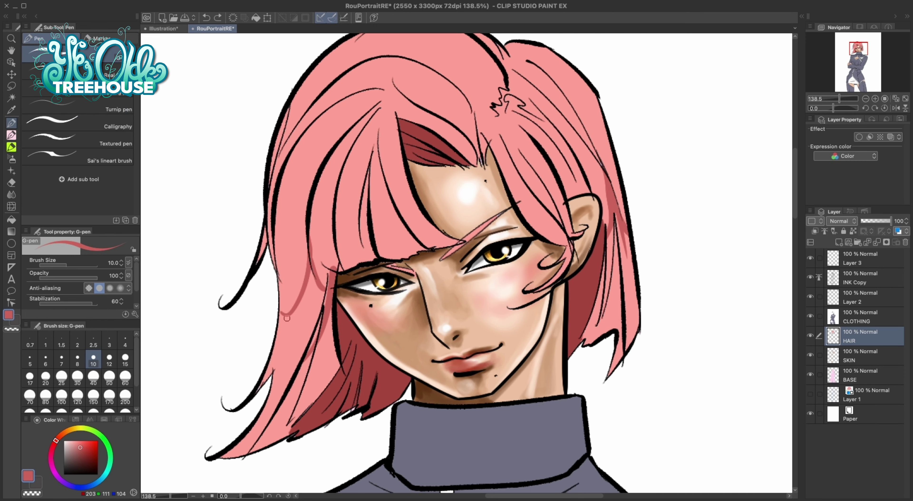
key(g)
click(284, 383)
click(302, 408)
click(610, 301)
Step: Darken the eyebrows with the mid red, reducing the colouring brush to size 5
key(b)
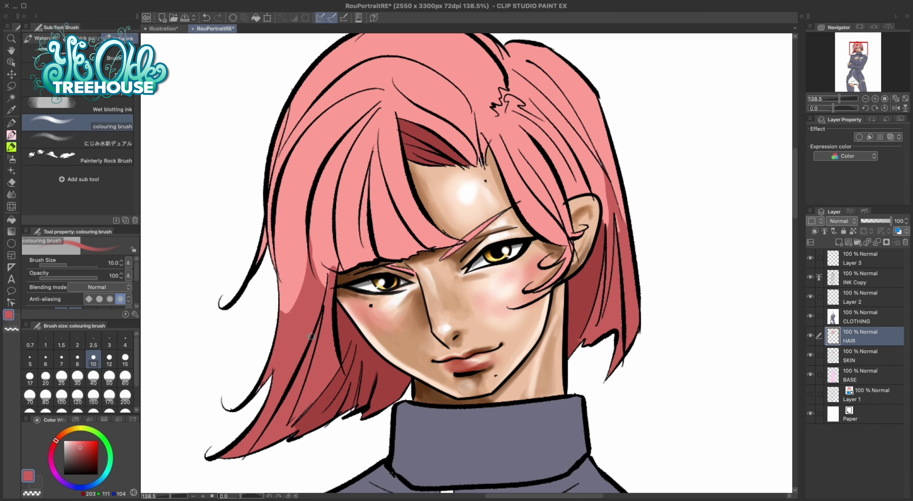
key(bracketleft)
key(bracketleft)
key(bracketleft)
key(bracketleft)
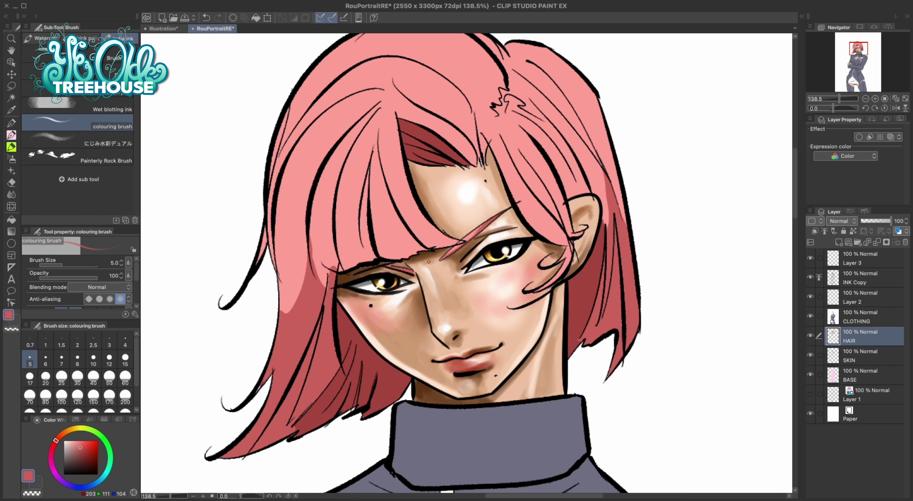
Step: Draw mid-red shadow strands along the fringe and side hair on the HAIR layer with the G-pen at size 10
key(p)
ctrl+shift+click(454, 242)
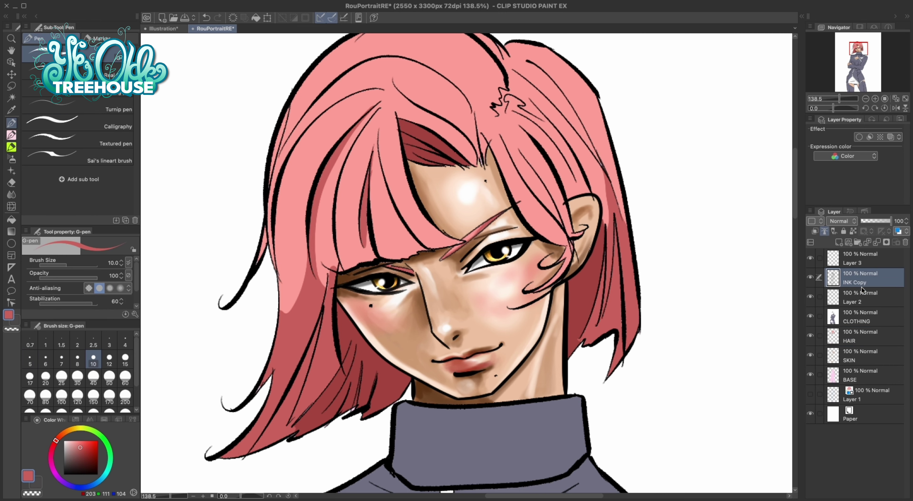
click(869, 336)
drag(313, 121, 285, 164)
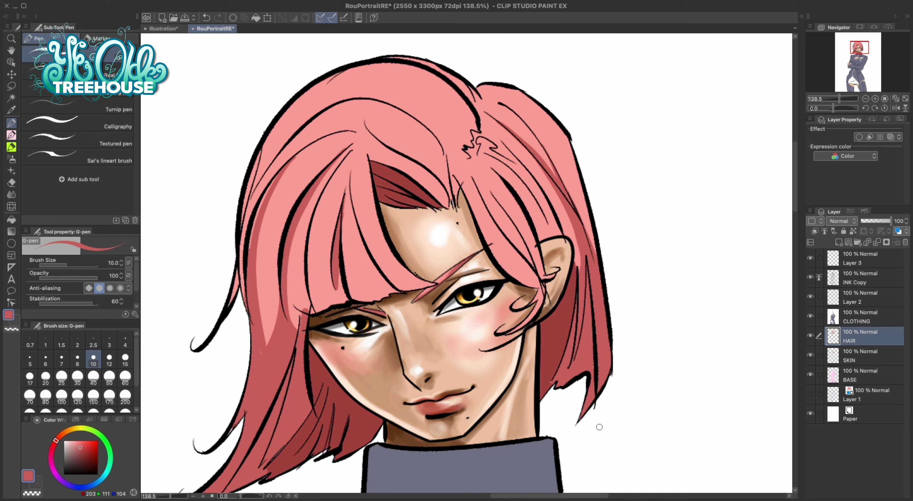
Step: Block in dark red shadows around the hair parting and along the top edges of the hair
alt+click(567, 390)
drag(459, 201, 449, 115)
mouse_move(460, 164)
mouse_down()
mouse_move(473, 181)
mouse_move(517, 138)
mouse_move(570, 153)
mouse_up()
drag(429, 73, 503, 131)
drag(482, 89, 569, 146)
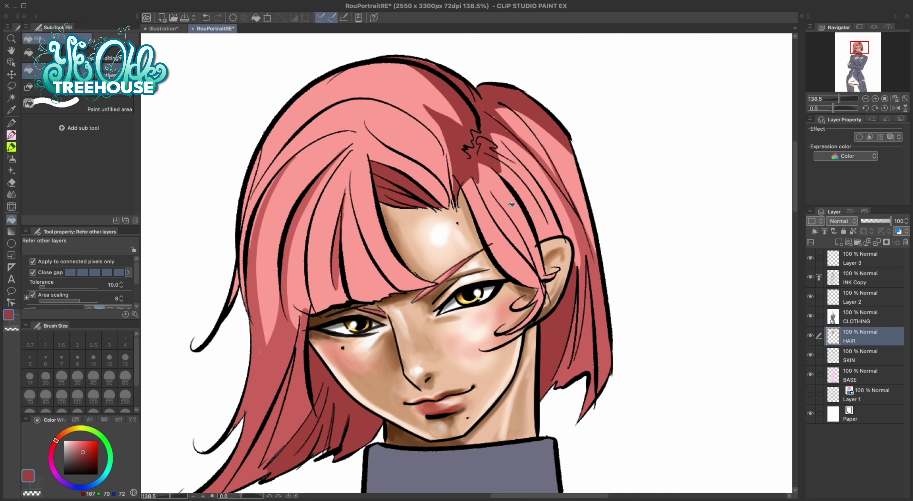
drag(484, 179, 475, 208)
mouse_move(492, 156)
mouse_down()
mouse_move(508, 182)
mouse_move(572, 156)
mouse_up()
alt+click(407, 61)
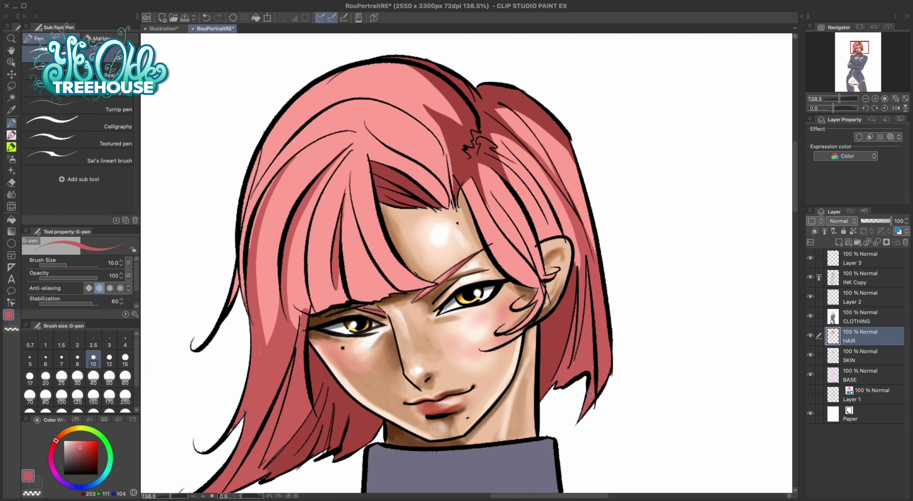
drag(358, 70, 442, 156)
key(ctrl+z)
Step: Draw dark red shadow strands down the outer side hair and beside the fringe with the G-pen at size 10
alt+click(551, 349)
drag(278, 174, 252, 239)
drag(314, 231, 302, 313)
drag(300, 126, 241, 234)
drag(254, 241, 245, 292)
drag(239, 268, 229, 302)
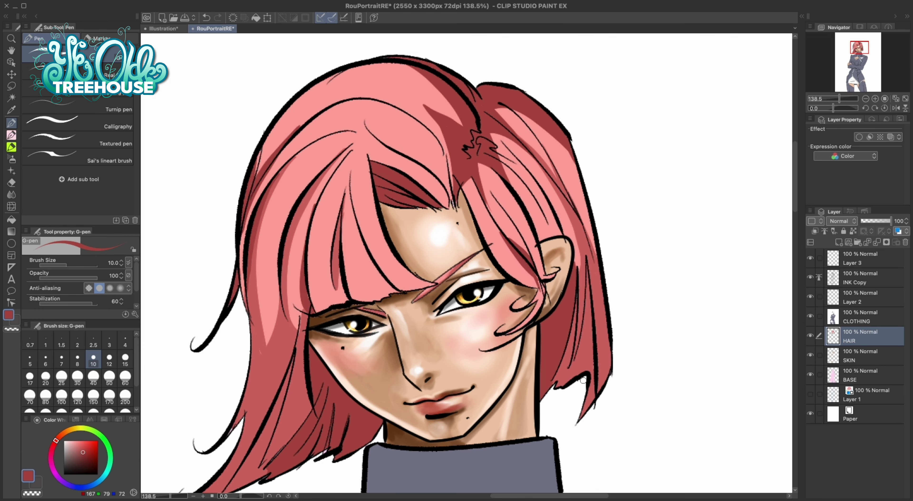
Step: Outline and fill a dark red shadow along the fringe's lower edge above the eyes
mouse_move(412, 264)
mouse_down()
mouse_move(368, 250)
mouse_move(310, 284)
mouse_move(285, 333)
mouse_up()
click(11, 195)
drag(390, 255, 308, 288)
key(p)
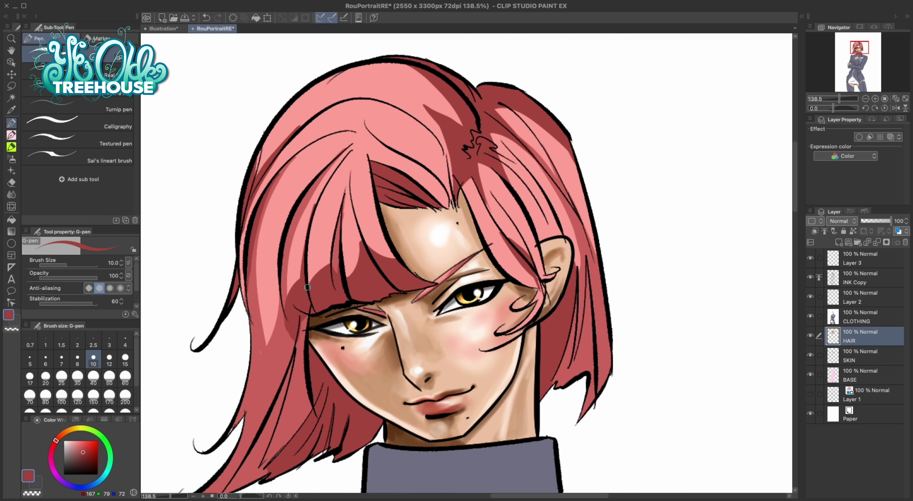
Step: Outline and fill mid-red transition shadows on the crown strands beside the parting with the G-pen at size 10
alt+click(577, 226)
mouse_move(354, 93)
mouse_down()
mouse_move(431, 161)
mouse_move(374, 179)
mouse_up()
drag(517, 199, 483, 239)
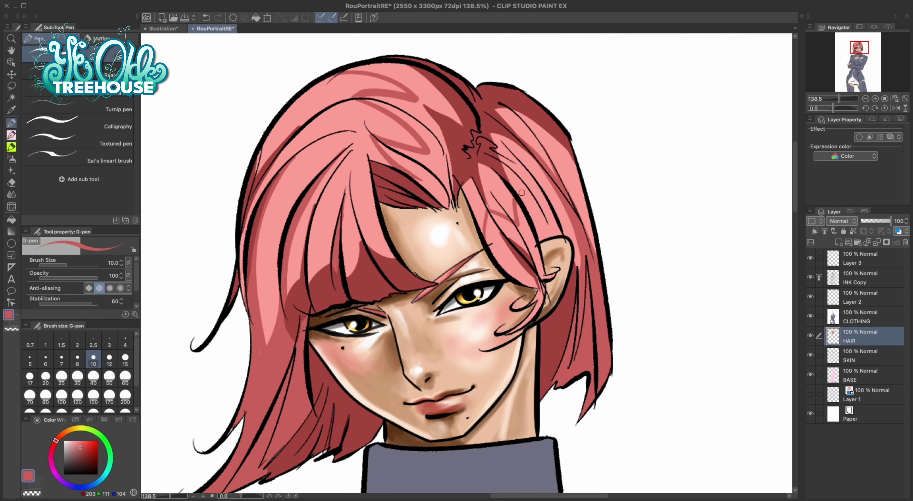
key(g)
click(397, 85)
click(422, 152)
key(p)
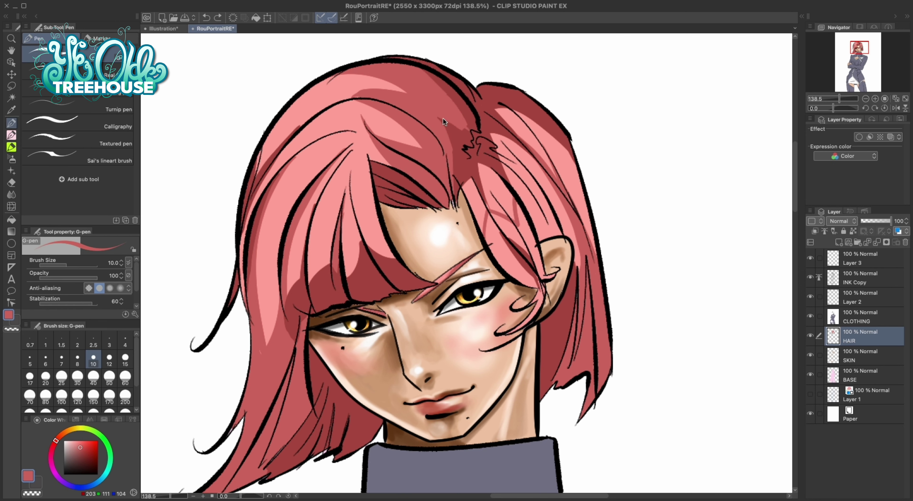
Step: Fill the side hair strands above the ear with mid-red and draw another mid-red strand shadow there
key(g)
click(491, 197)
click(523, 141)
key(p)
drag(525, 203, 518, 248)
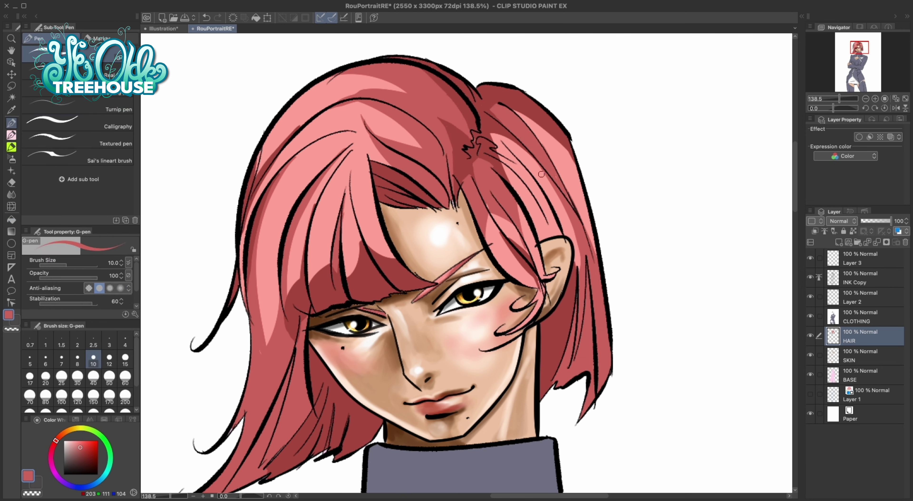
Step: Paint glossy highlights across the fringe and side hair with the colouring brush in Add (Glow) mode, and soften them with Blur
drag(584, 480, 649, 469)
key(b)
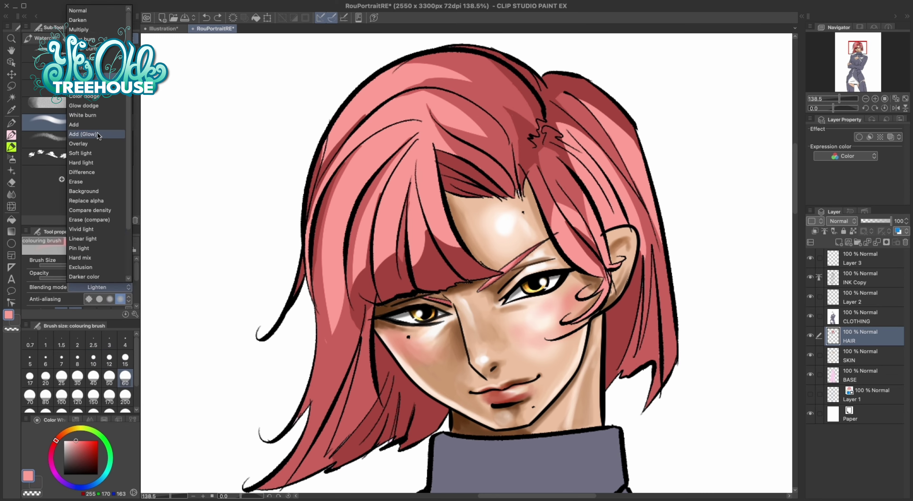
drag(333, 161, 450, 232)
key(j)
key(ctrl+0)
key(ctrl+plus)
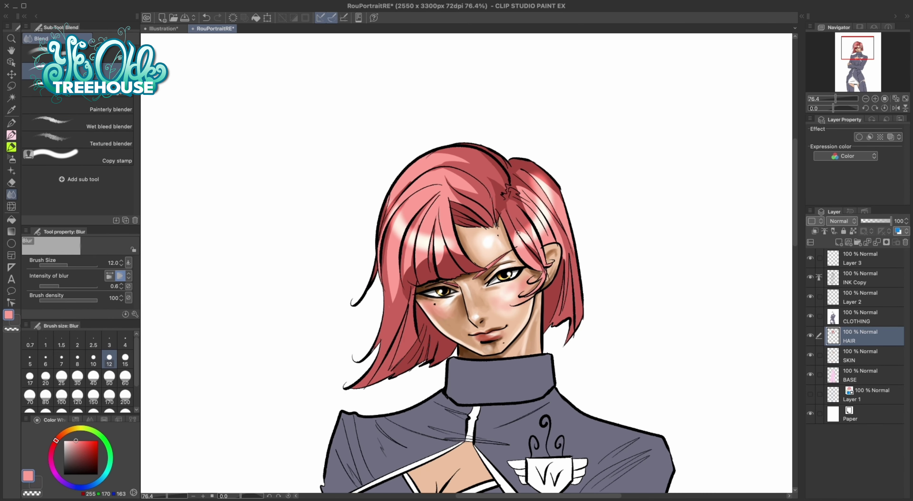
Step: Touch up the hair with the colouring brush in pale pink at size 15 and save the file
key(b)
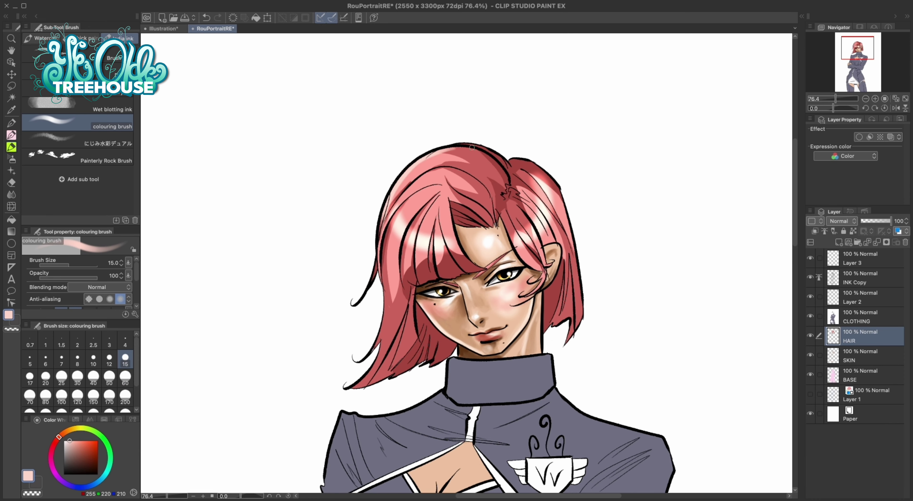
scroll(472, 147, down, 2)
key(g)
scroll(496, 248, down, 3)
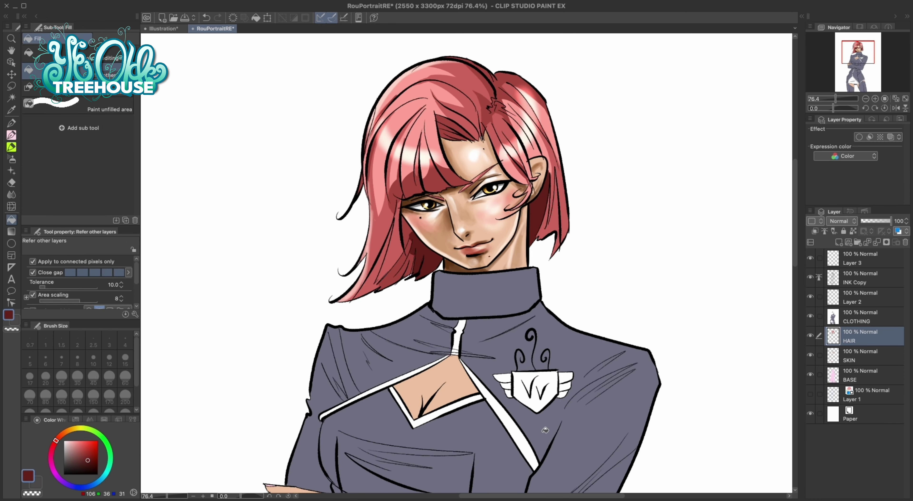
key(p)
key(ctrl+s)
scroll(573, 430, down, 3)
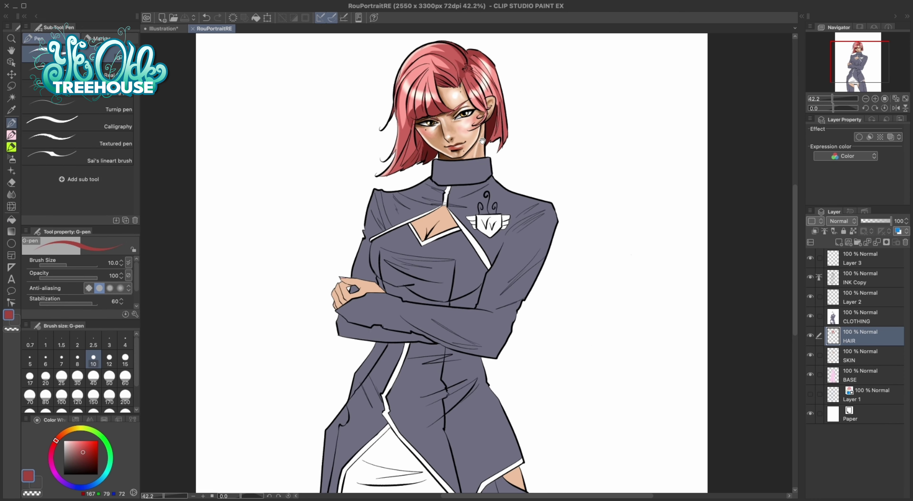
Step: Paint brown shadows on the chest inside the jacket's neckline opening on the SKIN layer, reducing the colouring brush to size 17
key(b)
scroll(484, 421, up, 1)
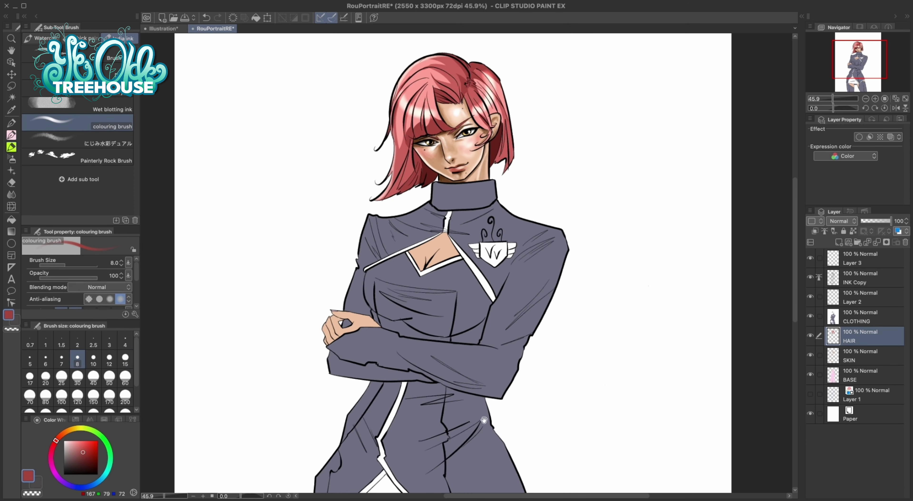
drag(484, 420, 483, 409)
ctrl+shift+click(441, 145)
alt+click(424, 144)
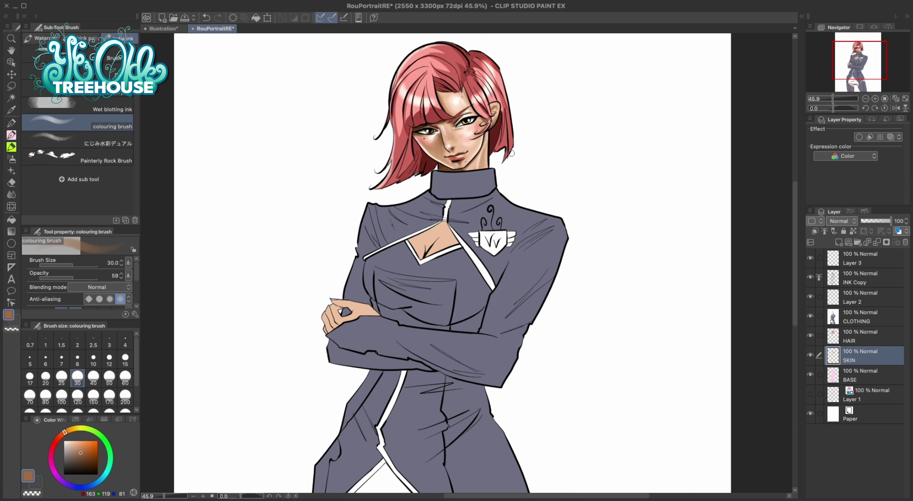
scroll(511, 153, up, 5)
mouse_move(426, 198)
mouse_down()
mouse_move(405, 208)
mouse_move(394, 242)
mouse_up()
key(bracketleft)
key(bracketleft)
key(bracketleft)
drag(422, 193, 391, 230)
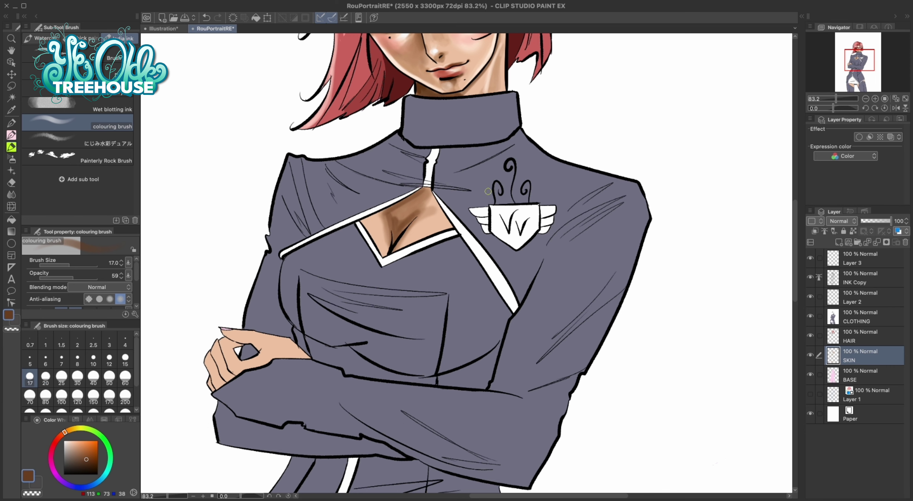
Step: Extend mid-brown shading across the chest inside the neckline opening with the size 17 colouring brush at 59 opacity
drag(488, 191, 488, 256)
alt+click(411, 280)
mouse_move(439, 281)
mouse_down()
mouse_move(386, 319)
mouse_move(375, 281)
mouse_move(393, 313)
mouse_up()
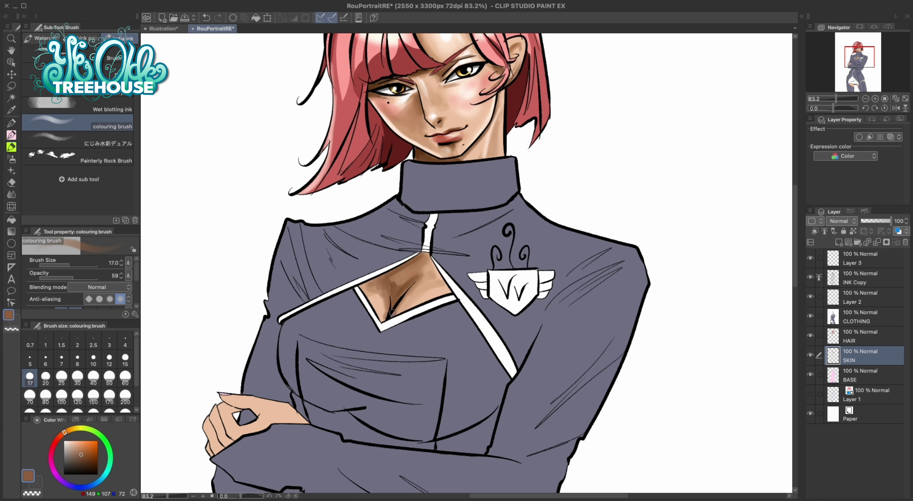
Step: Add near-white highlights to the chest with the colouring brush at size 10, and smooth them with Blend and Blur
alt+click(375, 308)
key(bracketleft)
key(bracketleft)
key(bracketleft)
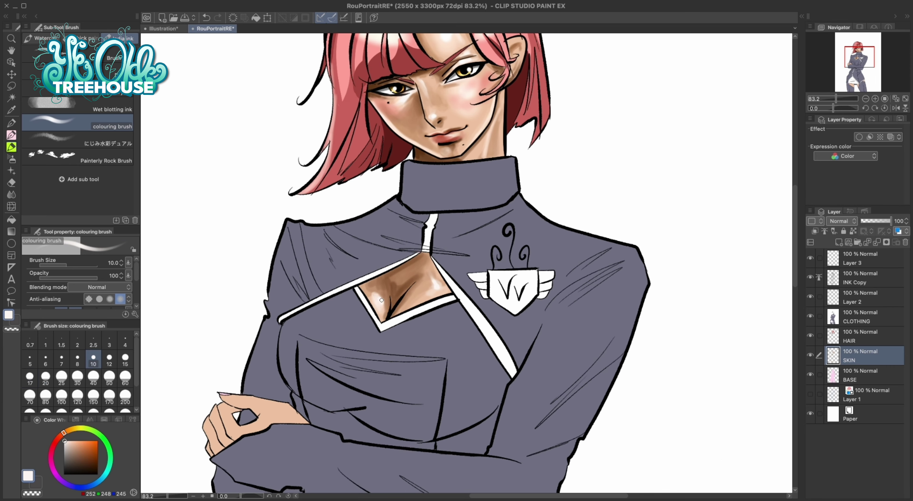
key(j)
mouse_move(376, 289)
mouse_down()
mouse_move(383, 317)
mouse_move(378, 292)
mouse_up()
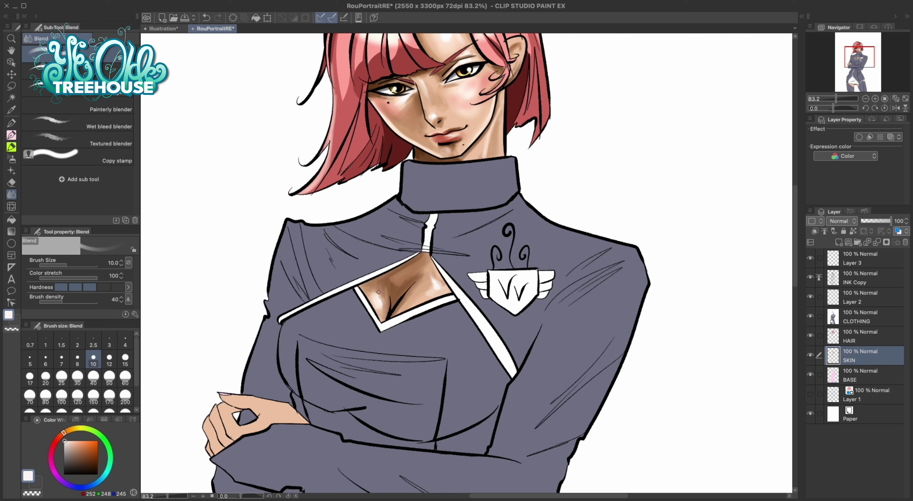
key(period)
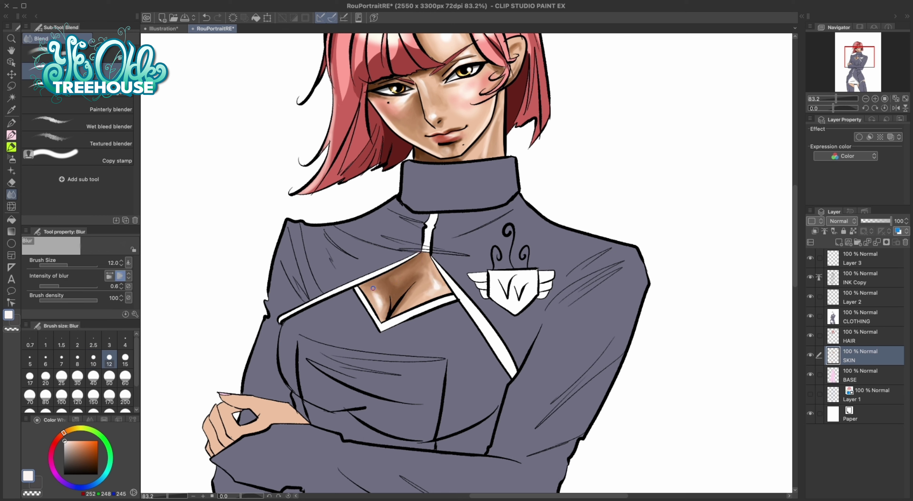
Step: Brighten the chest highlights in Add (Glow) mode at size 50 and deepen the cleavage shadow with blended dark brown
key(b)
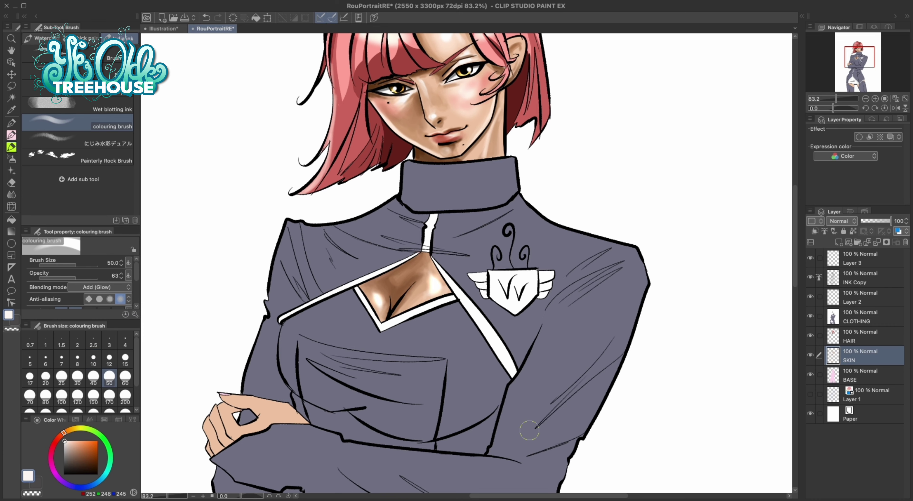
alt+click(393, 300)
key(j)
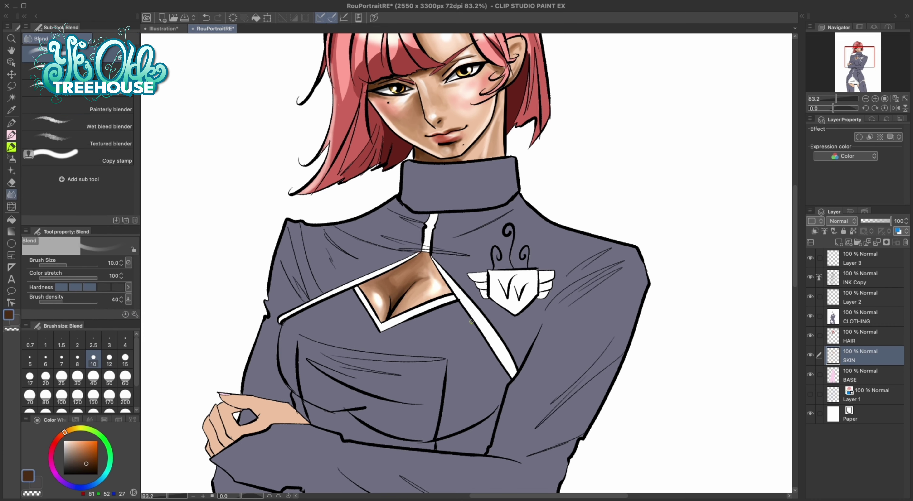
scroll(454, 263, down, 3)
alt+click(403, 288)
key(b)
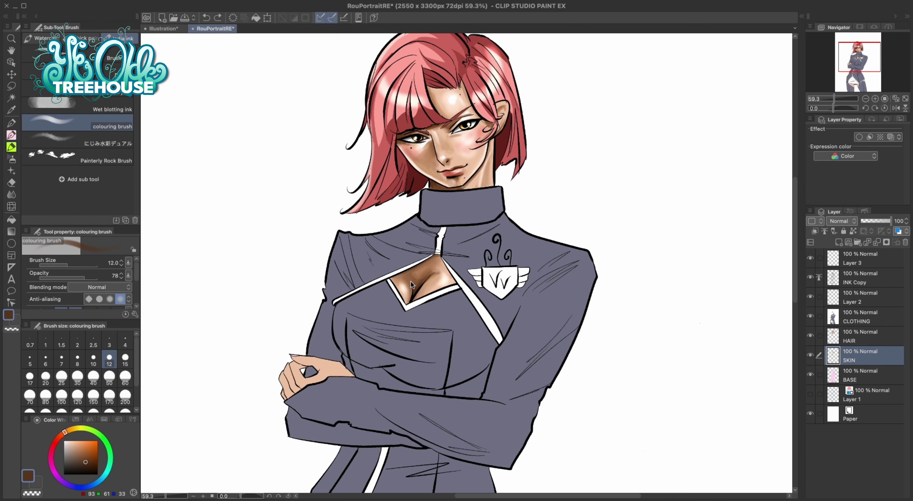
Step: Paint light brown shadows on the hand's fingers and knuckles with the colouring brush at size 5 and 78 opacity
scroll(410, 281, down, 5)
scroll(421, 220, up, 3)
alt+click(421, 219)
key(bracketleft)
key(bracketleft)
key(bracketleft)
key(bracketleft)
key(bracketleft)
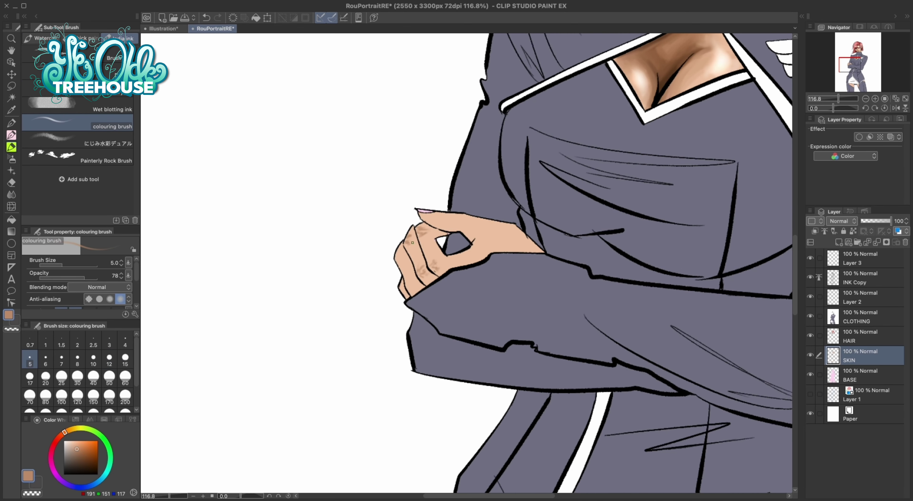
mouse_move(459, 227)
mouse_down()
mouse_move(473, 243)
mouse_move(518, 231)
mouse_move(454, 264)
mouse_move(437, 259)
mouse_move(523, 247)
mouse_up()
Step: Build up brown shading along the fingers and wrist with the colouring brush at size 8 and 54 opacity, and blend it
key(bracketright)
key(bracketright)
key(bracketright)
key(bracketright)
key(bracketright)
key(bracketright)
key(bracketleft)
key(bracketleft)
key(bracketleft)
alt+click(414, 262)
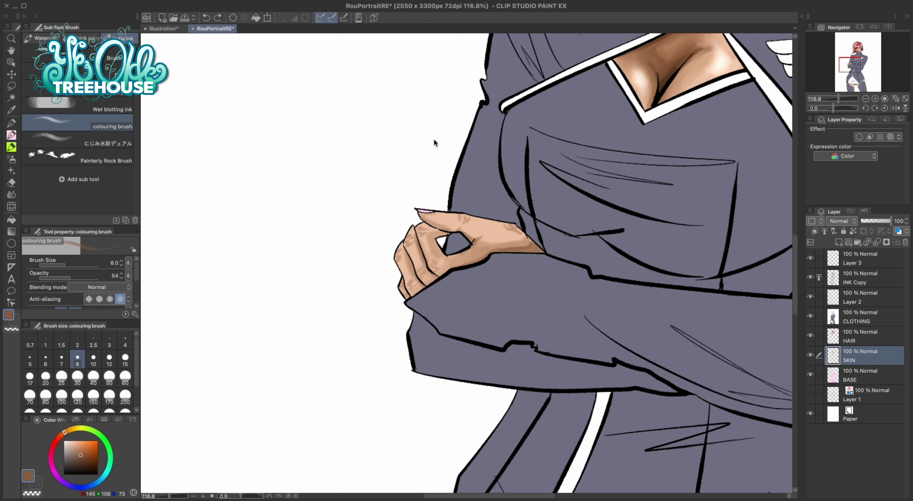
key(j)
drag(502, 249, 522, 244)
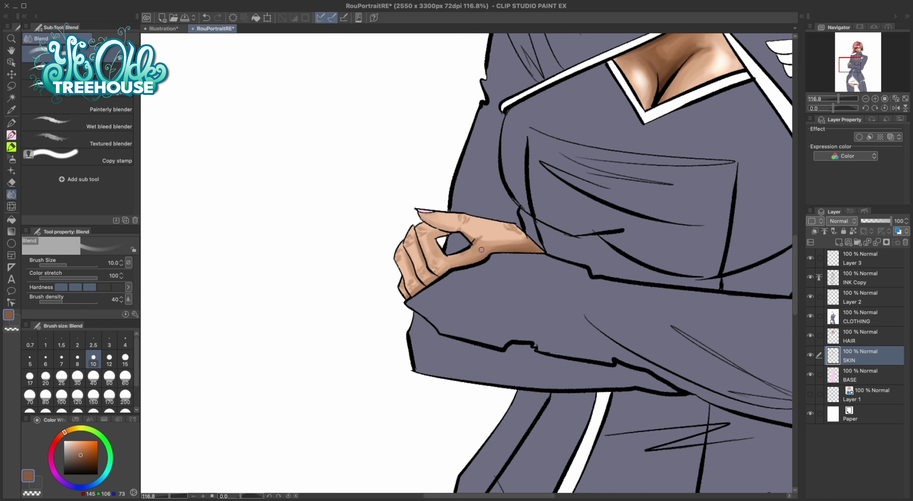
Step: Darken the lower edge of the hand and wrist with a deeper brown at size 8 and full opacity
alt+click(532, 248)
key(b)
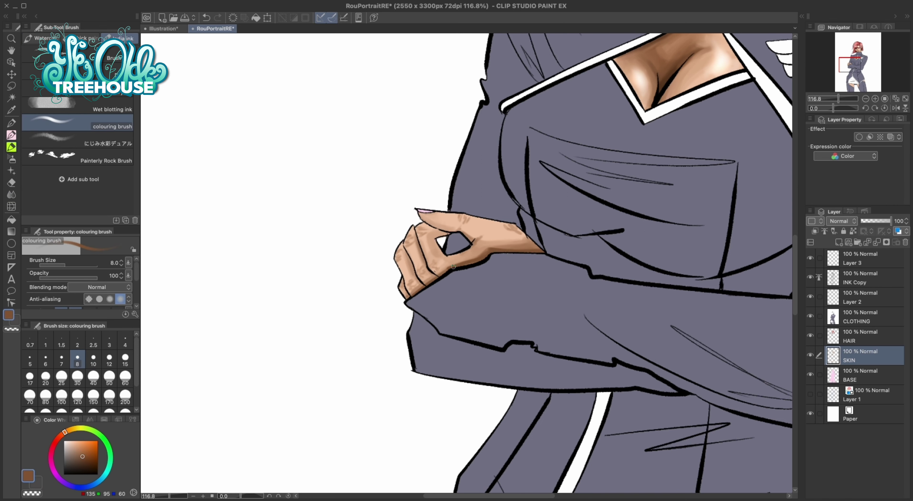
drag(557, 236, 526, 283)
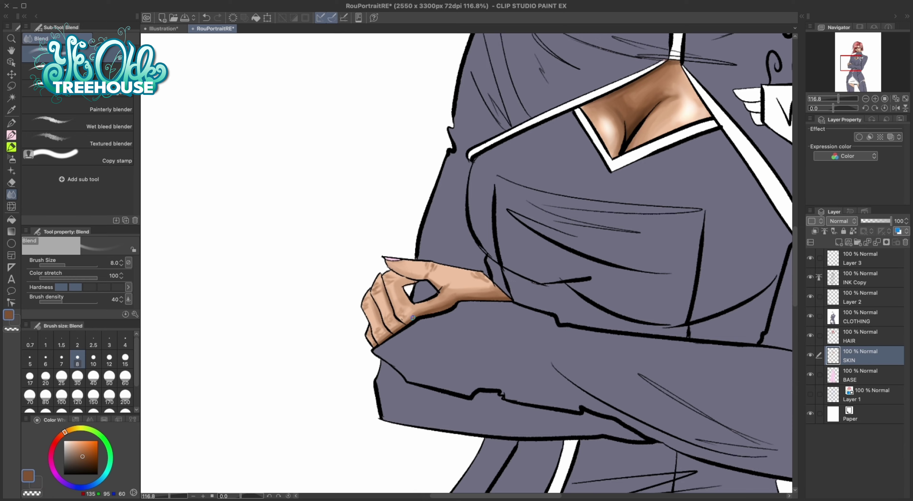
Step: Add cream highlights to the hand with the colouring brush at size 10 and soften them with Blur
scroll(413, 318, up, 5)
key(b)
key(ctrl+z)
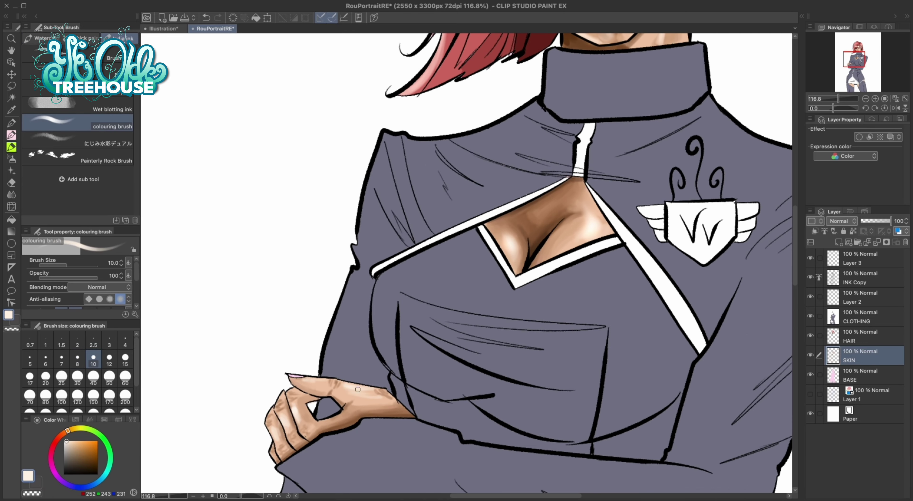
scroll(358, 390, down, 3)
key(j)
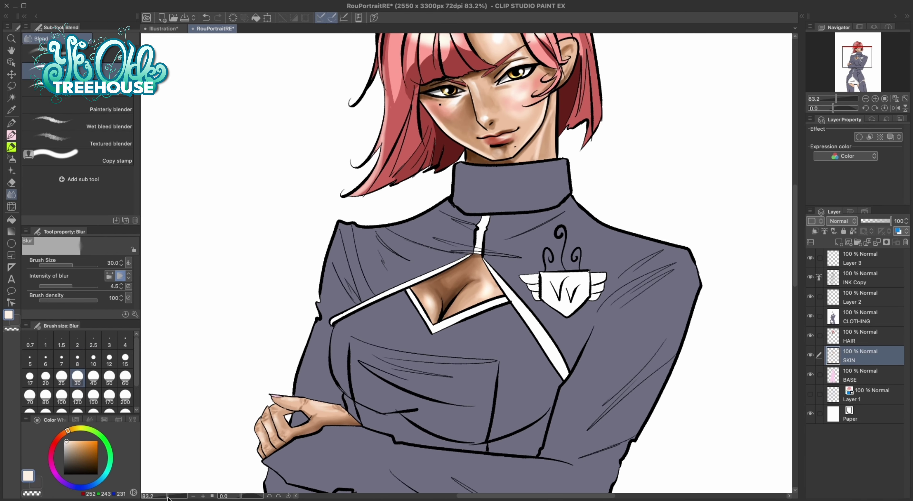
Step: Outline brown shadow shapes on the exposed thighs with the pen, undo the stray strokes, and fill the shadows
scroll(467, 263, down, 3)
scroll(461, 319, up, 3)
key(p)
drag(491, 288, 495, 351)
key(ctrl+z)
key(ctrl+z)
click(12, 222)
click(362, 301)
scroll(534, 413, down, 3)
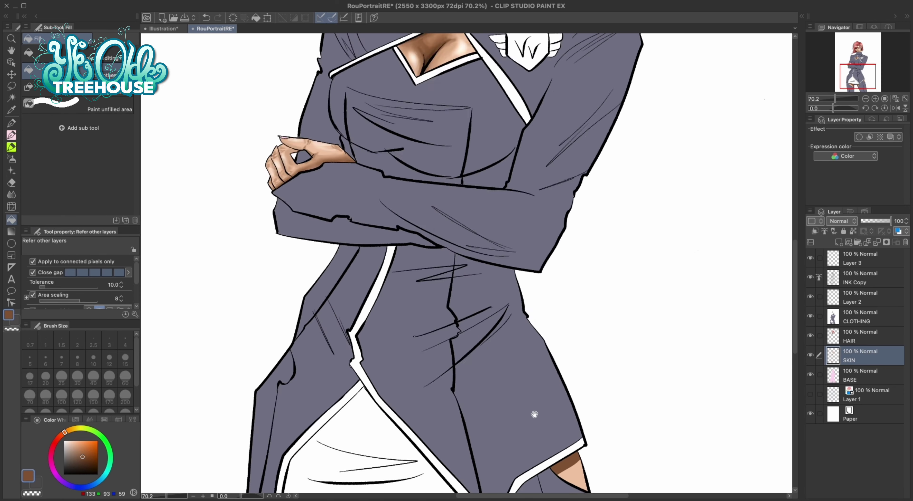
scroll(509, 309, up, 3)
Step: Blend the brown shadows on both thighs and the hip patch with the Blend tool at size 40, adjusting its hardness
key(j)
mouse_move(282, 340)
mouse_down()
mouse_move(318, 353)
mouse_move(262, 332)
mouse_move(274, 342)
mouse_move(278, 334)
mouse_move(333, 379)
mouse_up()
click(106, 287)
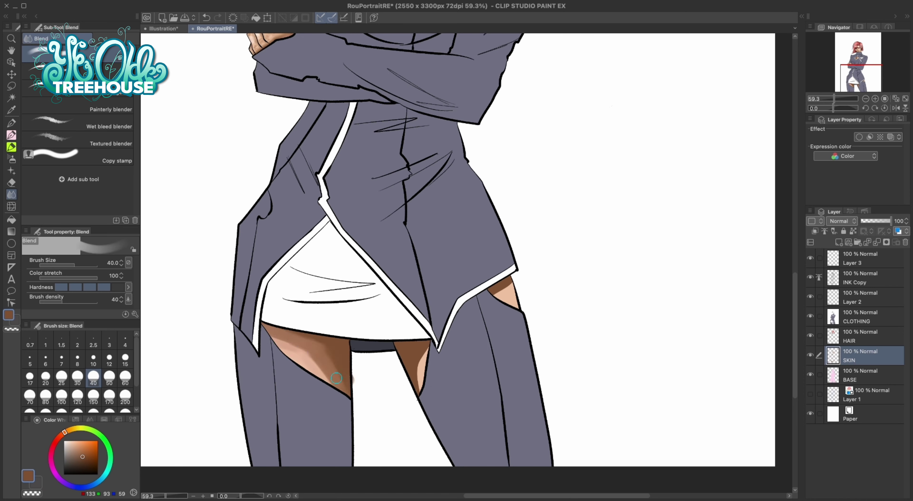
drag(427, 342, 415, 391)
drag(496, 284, 515, 290)
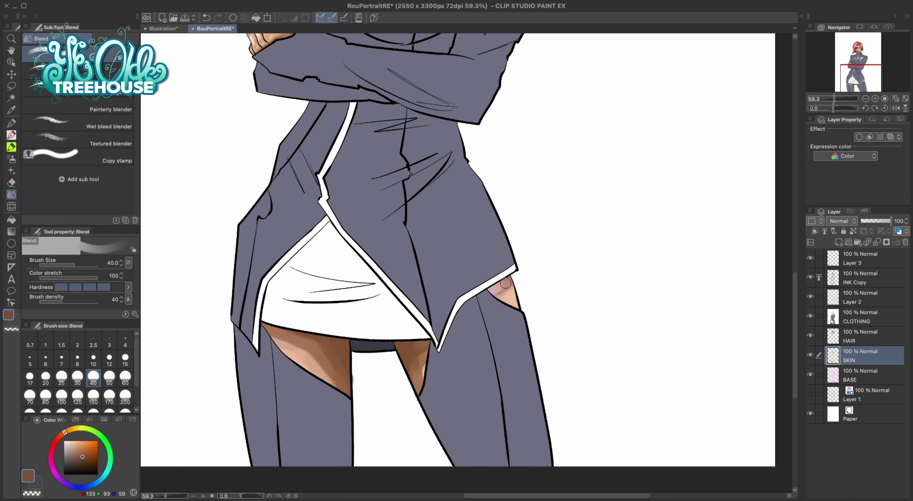
scroll(504, 430, up, 5)
scroll(389, 150, down, 5)
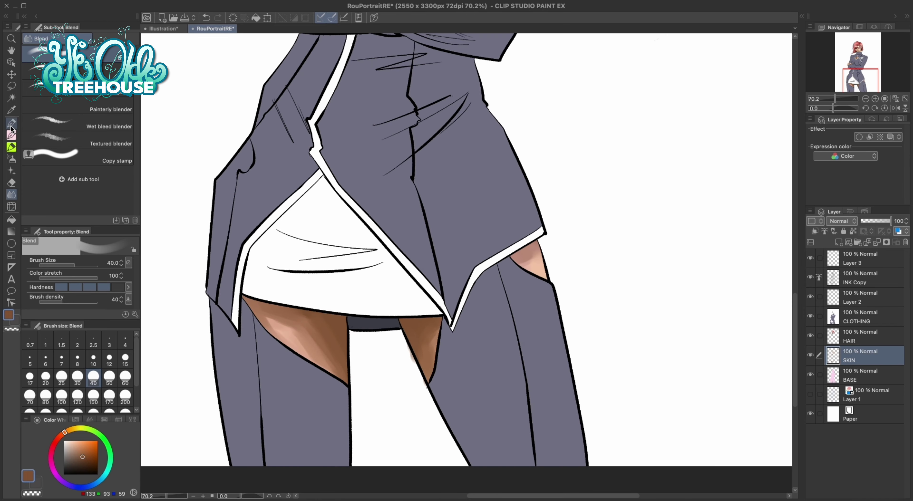
Step: Paint bright highlights on both thighs with the colouring brush in Add (Glow) mode at size 60
click(11, 135)
drag(281, 321, 304, 337)
drag(430, 328, 427, 355)
drag(309, 344, 333, 369)
drag(263, 317, 301, 337)
drag(433, 330, 429, 356)
mouse_move(423, 500)
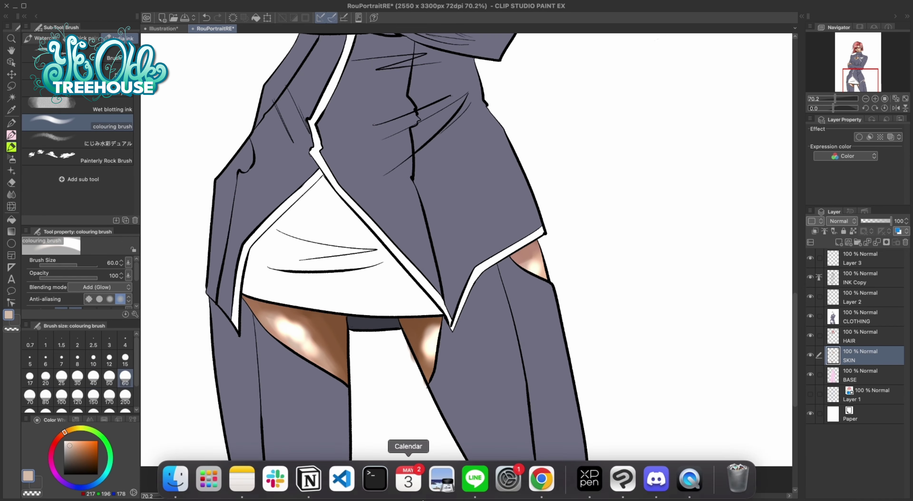
Step: Blur the thigh highlights, retouch the thigh with skin tone using the colouring brush at size 50, and save the file
key(j)
key(ctrl+0)
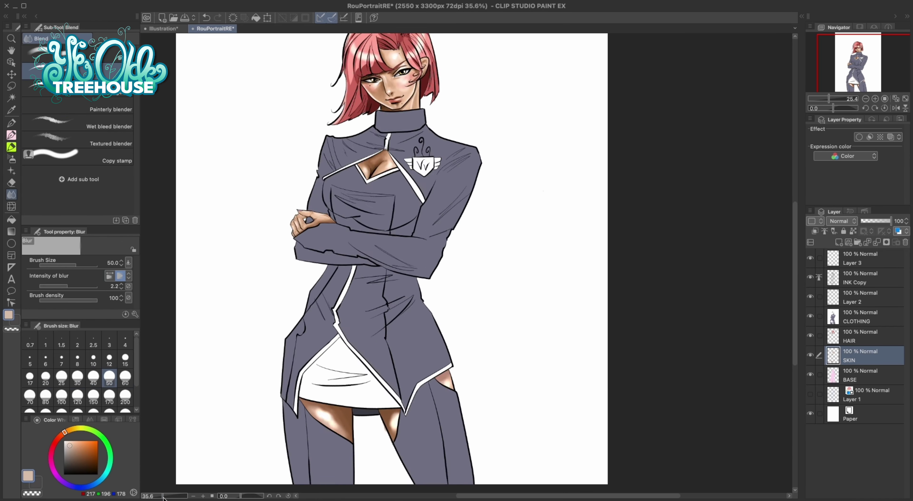
key(b)
scroll(390, 319, up, 3)
drag(312, 330, 346, 356)
key(ctrl+s)
scroll(513, 418, down, 3)
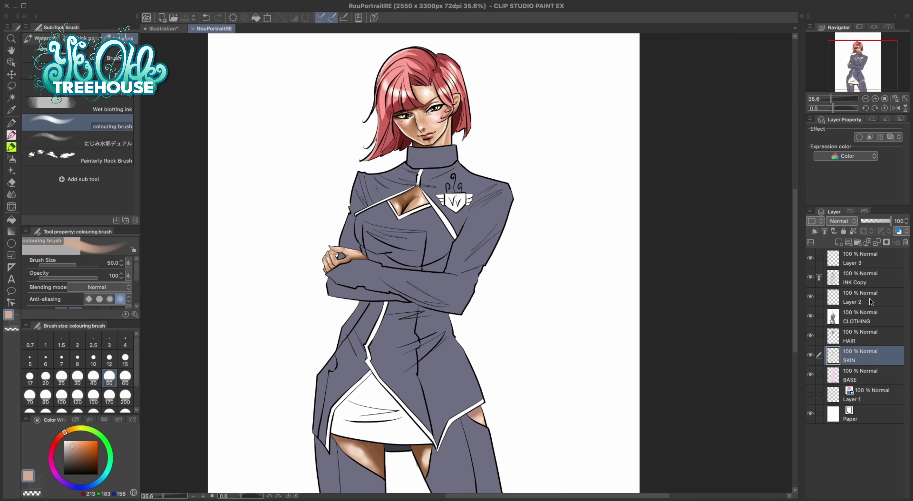
Step: Fill dark blue-grey shadows on the coat's rear flap beside the white trim on the CLOTHING layer
key(g)
click(857, 317)
click(351, 355)
click(324, 397)
click(358, 329)
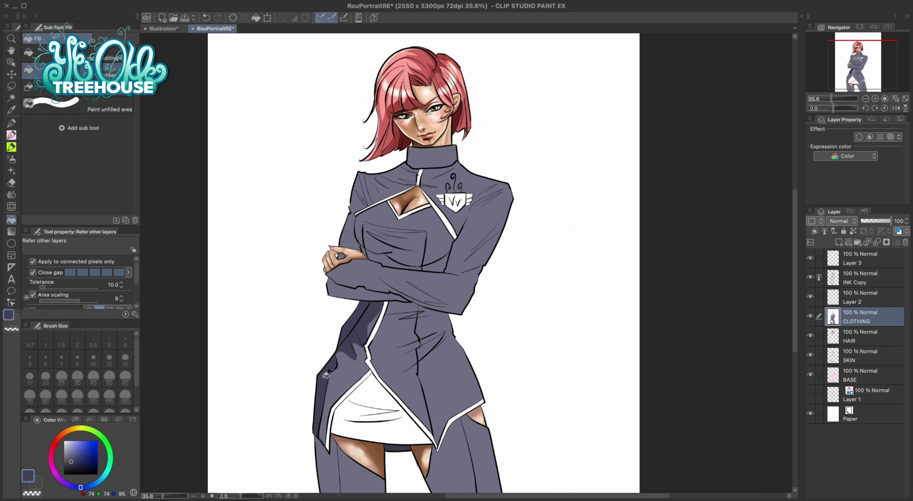
Step: Outline the fold shadows on the coat's waist and front skirt with the G-pen at size 10, undoing the last stroke
scroll(245, 295, down, 5)
scroll(244, 296, up, 4)
key(p)
mouse_move(386, 297)
mouse_down()
mouse_move(425, 306)
mouse_move(443, 399)
mouse_up()
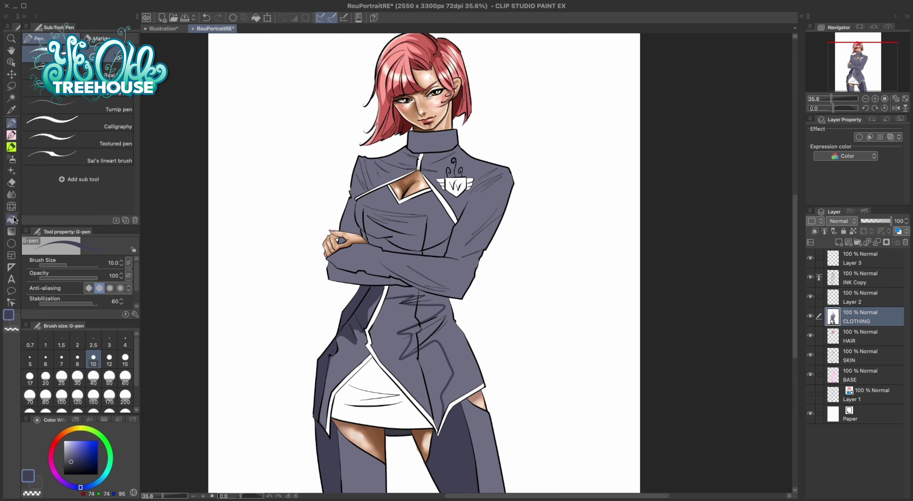
key(ctrl+z)
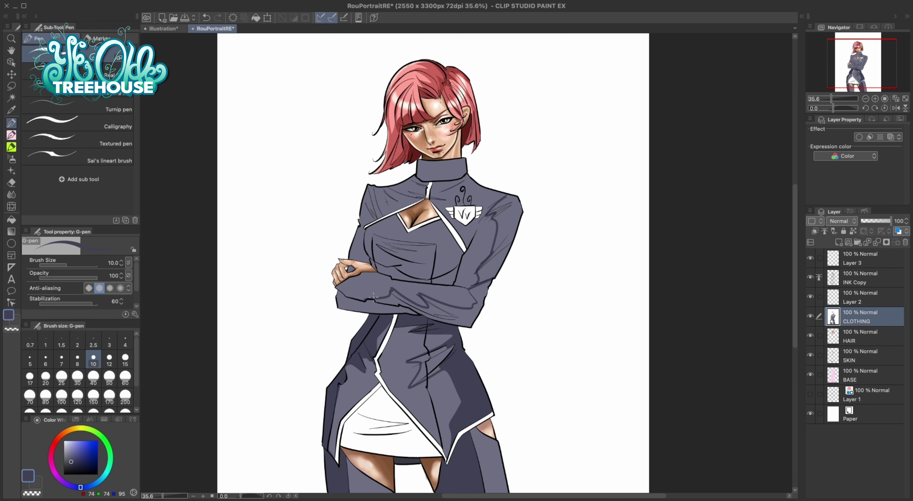
Step: Fill the outlined shadow shapes on the forearm, upper sleeve and coat waist with dark blue-grey
key(g)
click(374, 297)
scroll(426, 337, up, 3)
scroll(439, 351, down, 3)
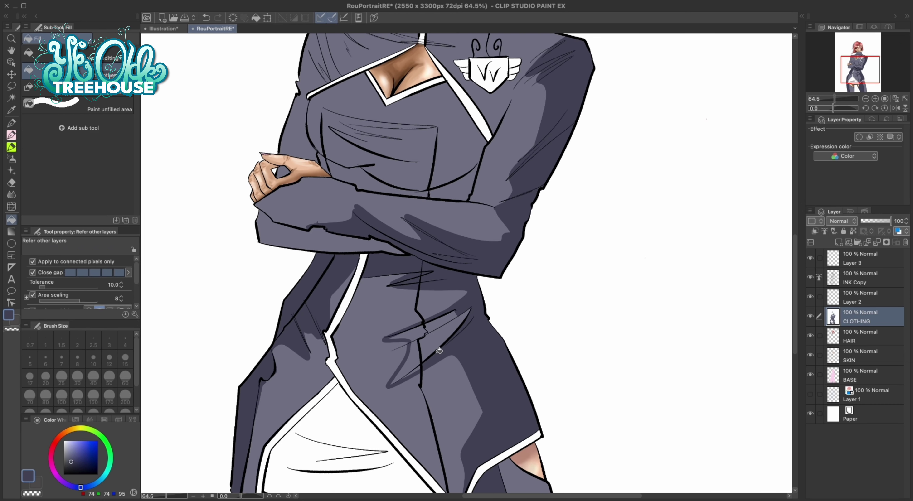
Step: Outline the fold shadows across the bust with the G-pen and fill them with dark blue-grey
scroll(439, 351, up, 3)
key(p)
drag(332, 214, 443, 245)
drag(342, 262, 425, 269)
drag(482, 234, 436, 293)
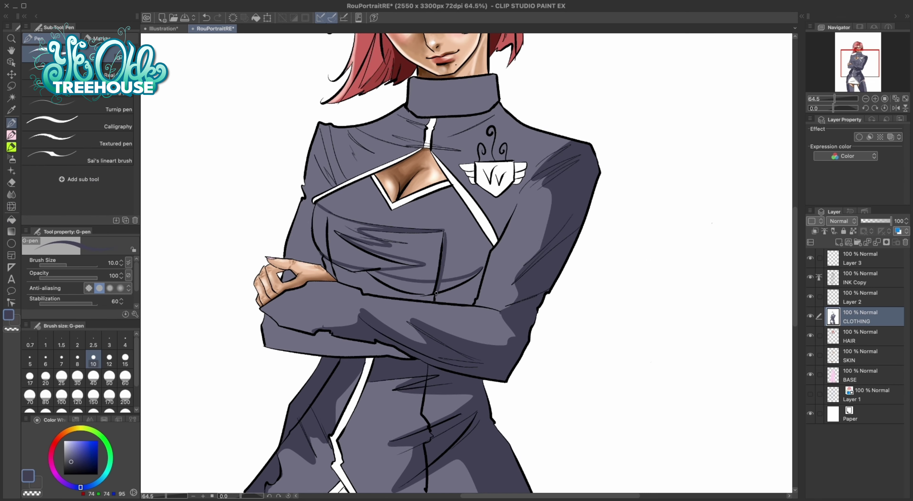
key(g)
click(351, 270)
click(360, 247)
Step: Draw shadow outlines on the forearm's underside and the shoulder beside the neckline trim, and fill them dark blue-grey
key(p)
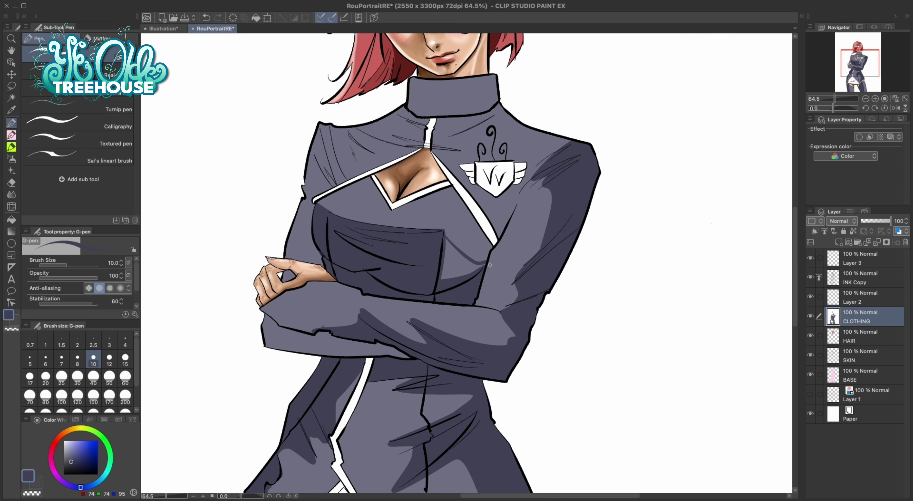
drag(408, 316, 262, 354)
drag(307, 330, 331, 328)
scroll(358, 249, up, 3)
drag(414, 213, 335, 241)
drag(339, 230, 297, 302)
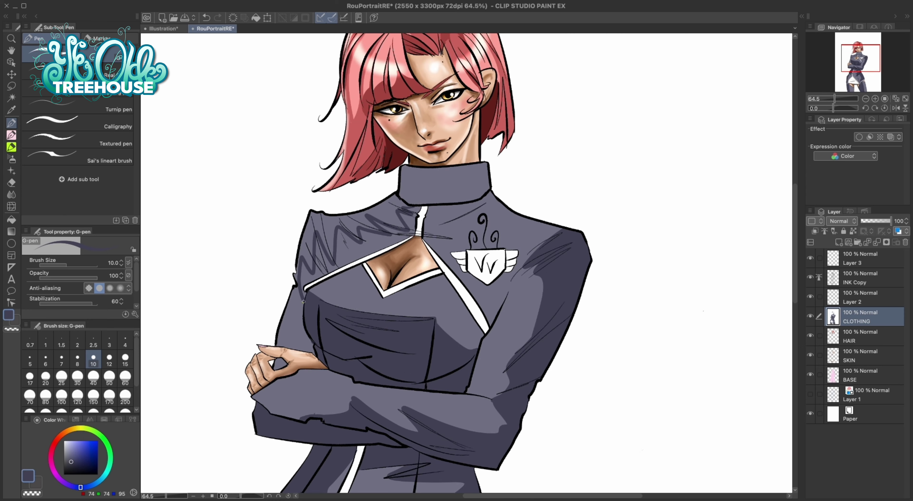
key(g)
click(319, 256)
click(357, 237)
Step: Outline a shadow down the collar with the G-pen and fill its shaded side with dark blue-grey
key(p)
scroll(222, 208, down, 5)
scroll(222, 208, up, 5)
drag(474, 172, 426, 242)
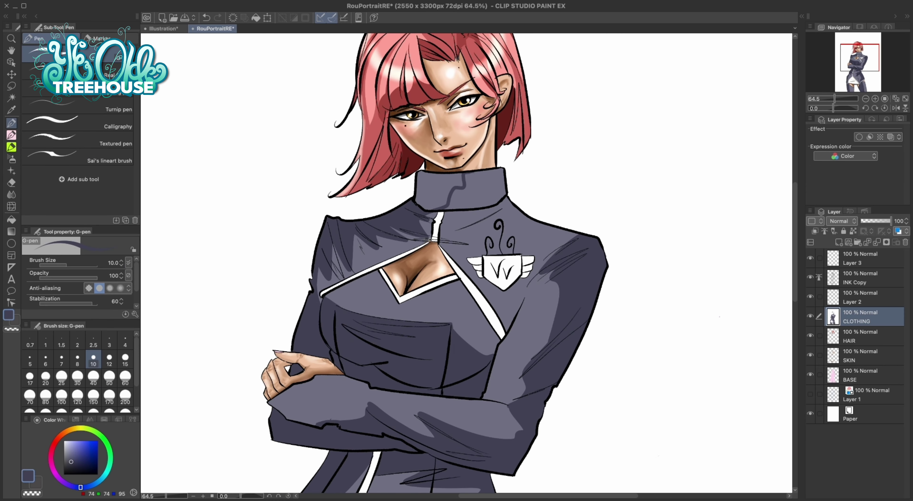
key(g)
click(440, 192)
Step: Add fold shadows to the shoulder above the emblem and extend the collar's dark blue-grey shading
click(11, 132)
drag(500, 204, 578, 235)
key(g)
scroll(461, 249, down, 1)
key(p)
mouse_move(463, 175)
mouse_down()
mouse_move(450, 199)
mouse_move(506, 191)
mouse_up()
click(17, 220)
click(455, 192)
Step: Shade the coat's rear flap beside the white trim with dark blue-grey shadow shapes using the G-pen
scroll(590, 332, down, 10)
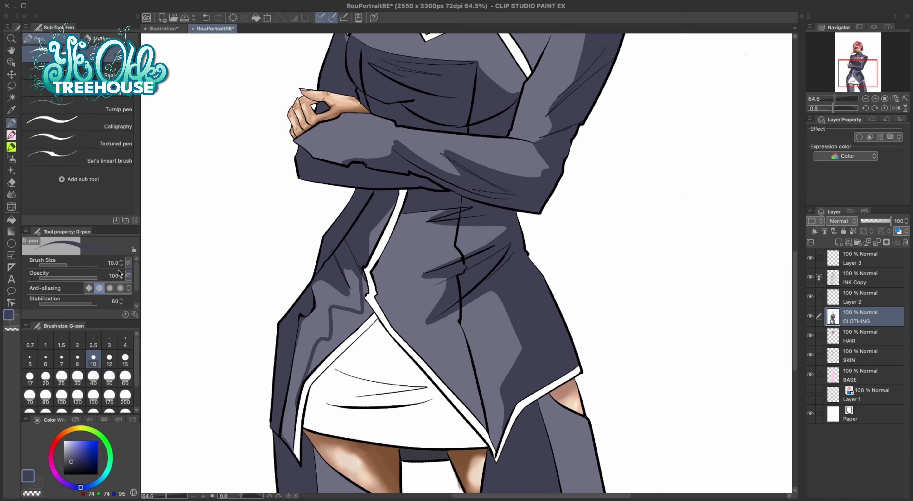
click(165, 496)
scroll(390, 213, up, 1)
key(p)
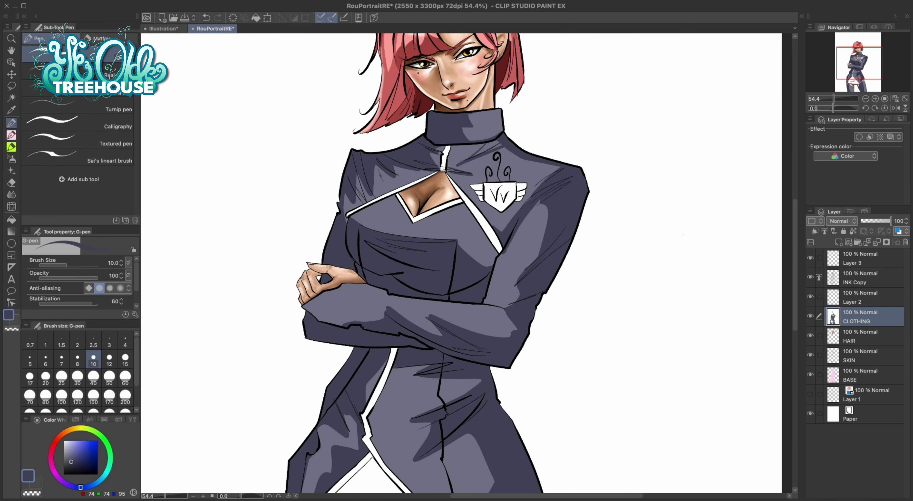
scroll(493, 112, down, 8)
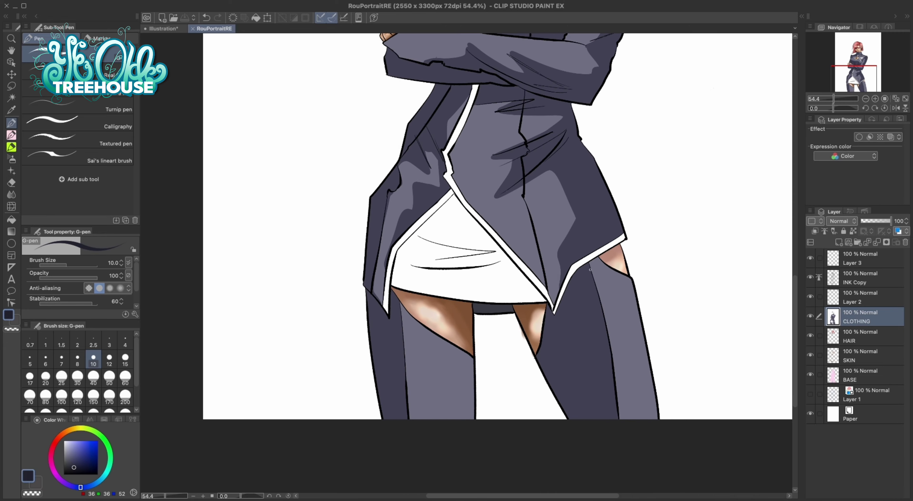
Step: Paint a second, darker shadow tone (RGB 36, 36, 52) into the bust folds with the G-pen at size 10
alt+click(378, 305)
scroll(497, 320, up, 10)
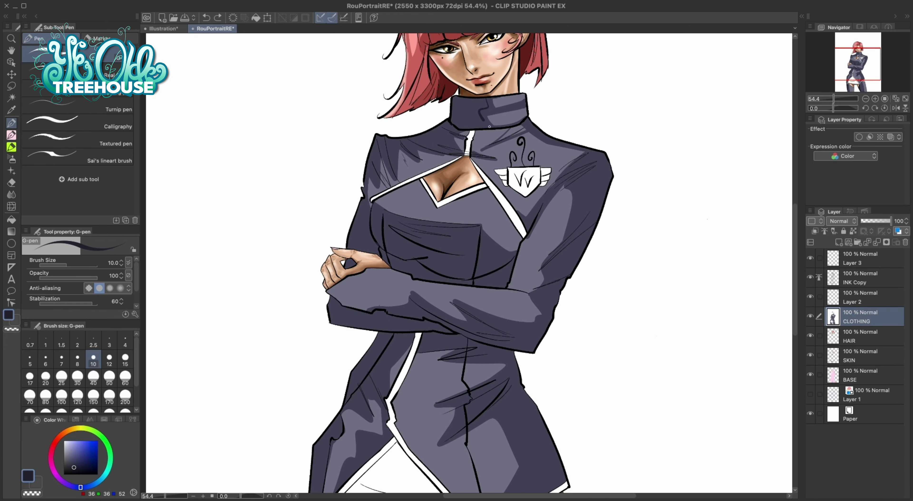
scroll(514, 247, down, 2)
drag(514, 247, 393, 191)
mouse_move(390, 231)
mouse_down()
mouse_move(457, 261)
mouse_move(468, 235)
mouse_move(409, 209)
mouse_up()
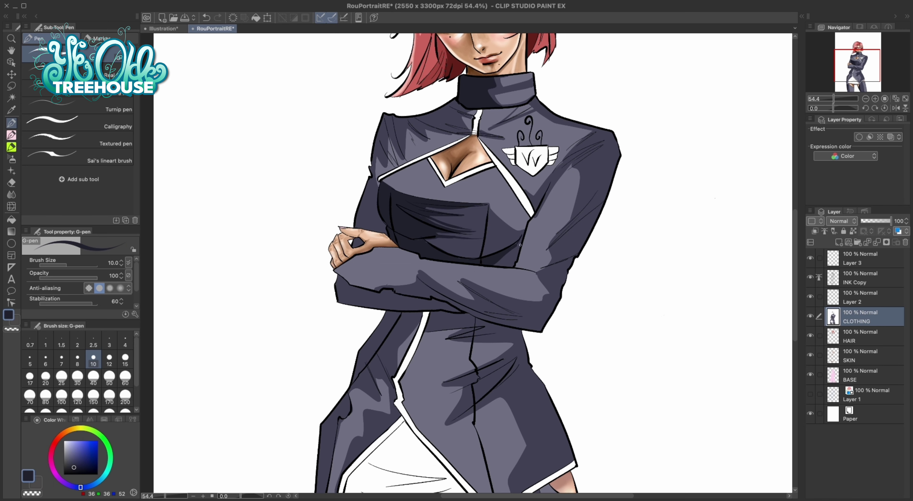
scroll(520, 245, up, 1)
alt+click(497, 180)
scroll(497, 241, down, 1)
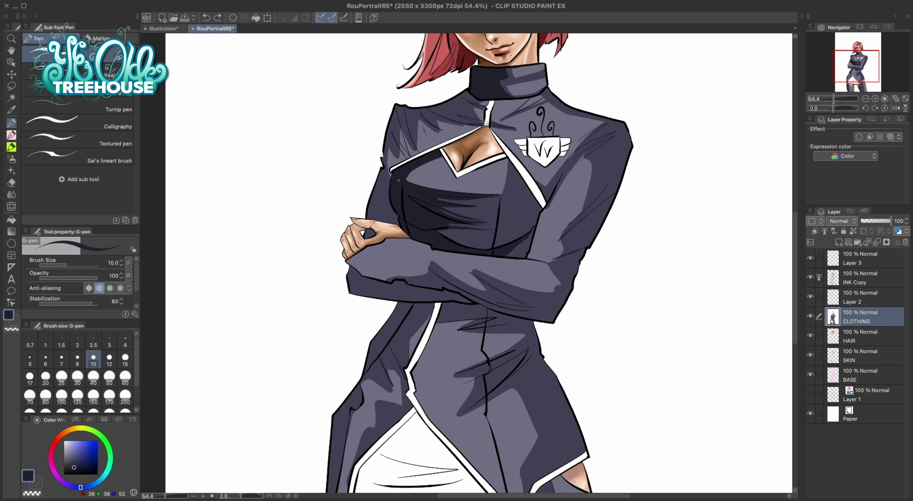
Step: Add the darker shadow tone to the coat flap's outer edge, the forearm's underside and the outer hip
scroll(433, 301, down, 4)
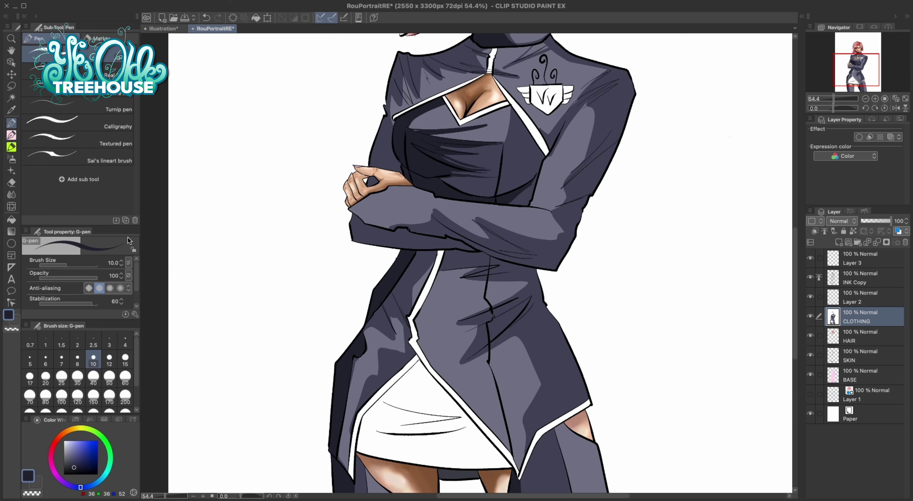
scroll(564, 310, down, 4)
key(g)
scroll(567, 284, up, 12)
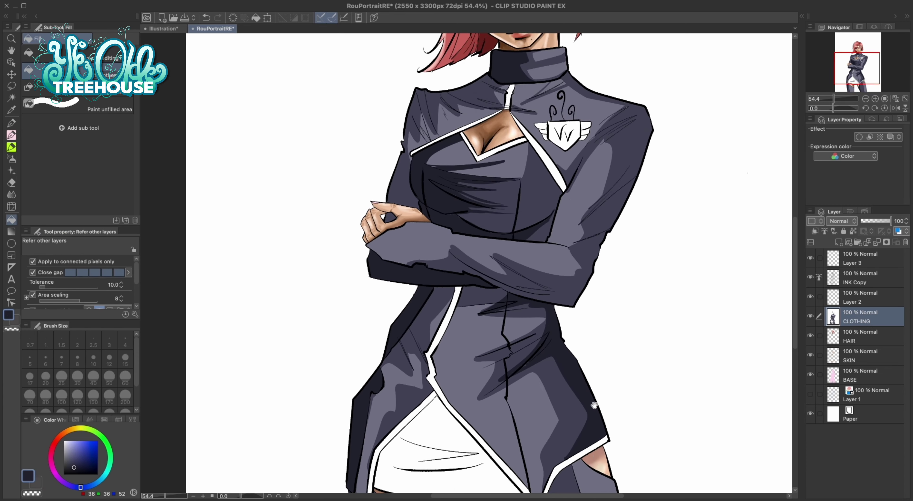
alt+click(592, 213)
alt+click(450, 233)
Step: Outline and fill the darker shadow tone along the outer edge of the sleeve and under the elbow
key(p)
scroll(461, 249, down, 4)
scroll(461, 248, right, 4)
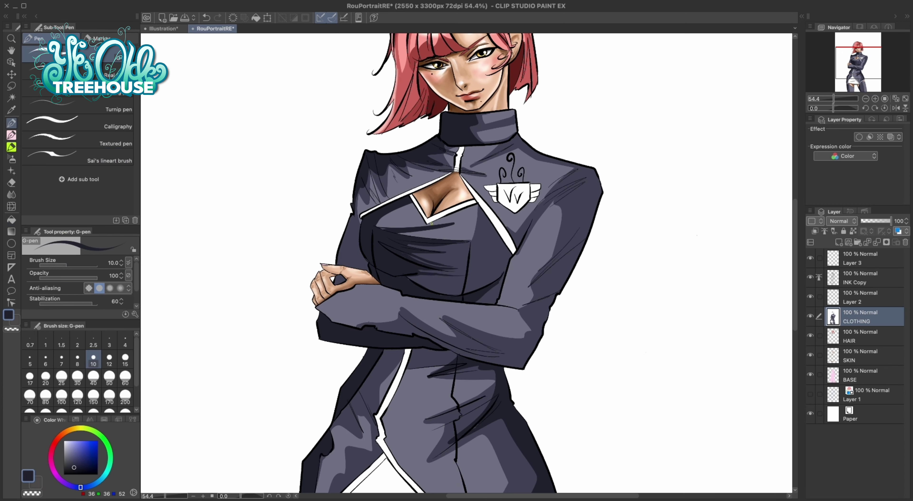
drag(585, 241, 556, 290)
drag(525, 319, 390, 354)
drag(552, 294, 587, 294)
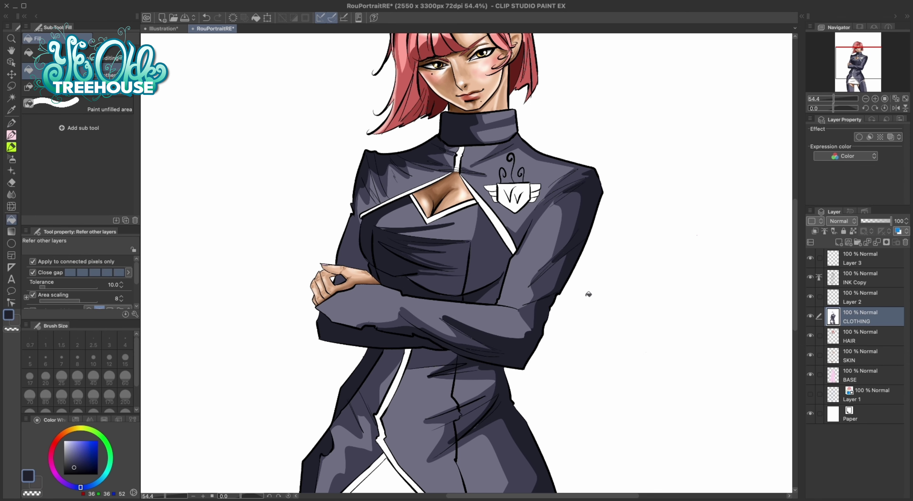
Step: Blend the shadow edges along the shoulder and upper sleeve with the Blend tool at size 40
scroll(587, 294, down, 5)
scroll(461, 270, up, 3)
key(j)
drag(585, 106, 539, 160)
drag(590, 131, 578, 184)
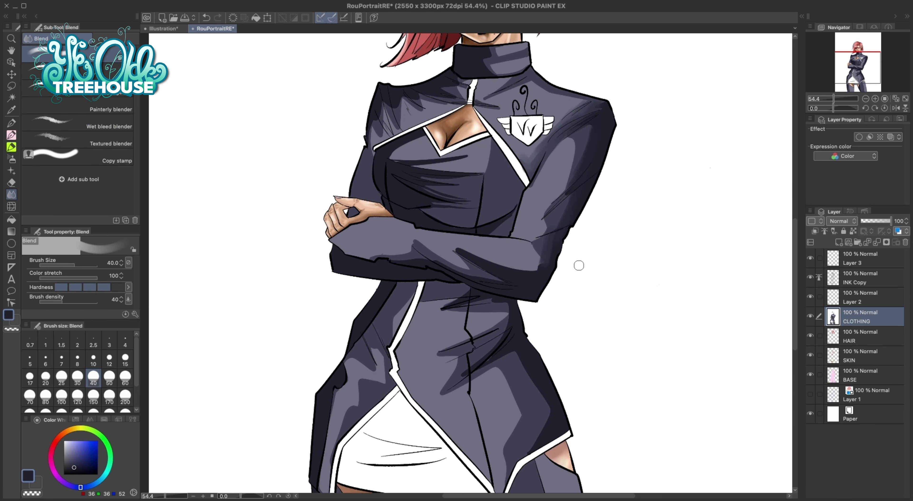
mouse_move(574, 147)
mouse_down()
mouse_move(528, 227)
mouse_move(523, 274)
mouse_up()
drag(590, 125, 576, 168)
Step: Blend the shadows on the coat's waist, hip and front skirt panels with the Blend tool at size 40
mouse_move(468, 284)
mouse_down()
mouse_move(431, 317)
mouse_move(503, 302)
mouse_move(447, 390)
mouse_up()
drag(419, 354, 539, 408)
drag(497, 368, 514, 486)
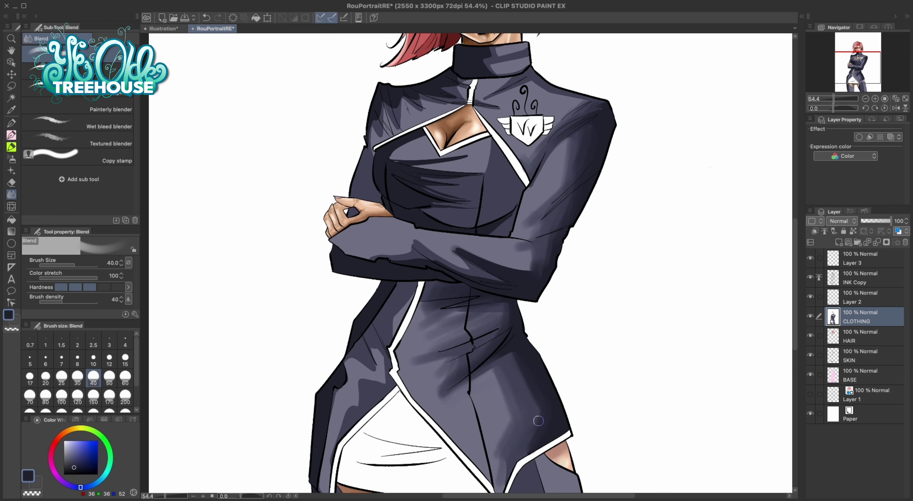
scroll(507, 233, down, 3)
scroll(489, 239, up, 2)
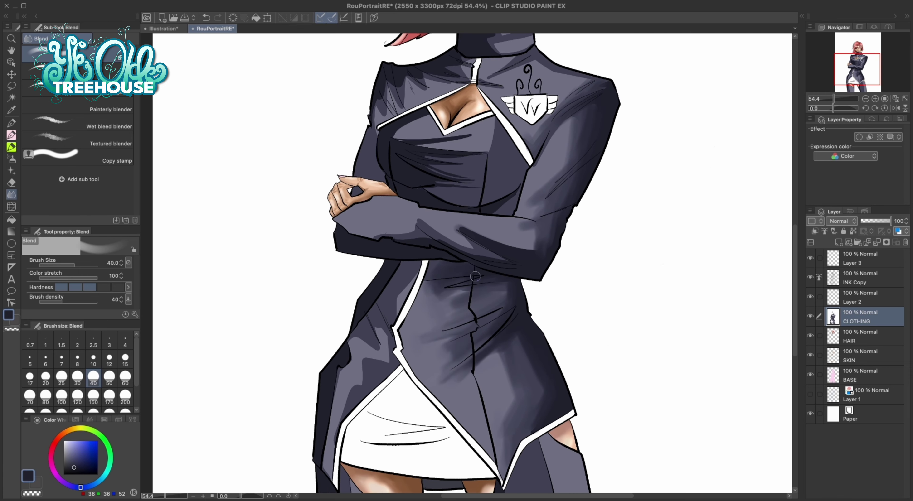
scroll(547, 415, down, 5)
scroll(457, 341, up, 7)
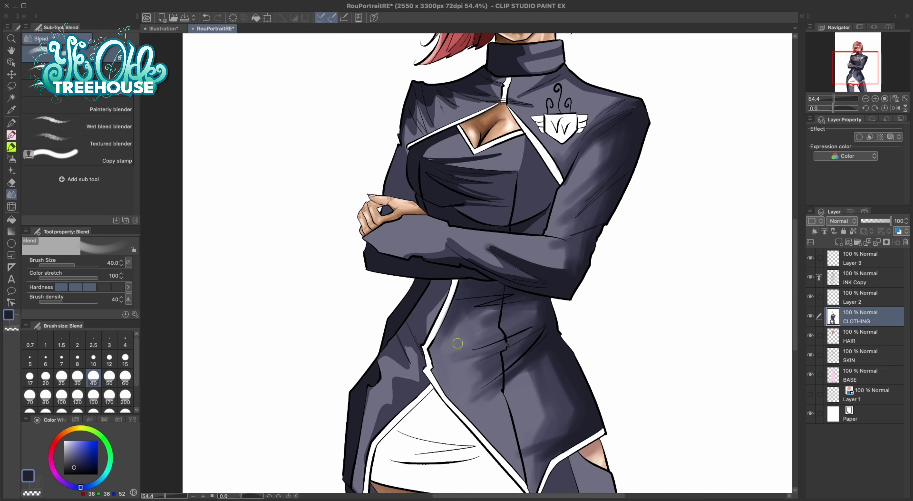
Step: Reduce the Blend brush to size 17 and smooth the shadows on the coat's rear flap
scroll(431, 300, down, 3)
key(bracketleft)
key(bracketleft)
key(bracketleft)
key(bracketleft)
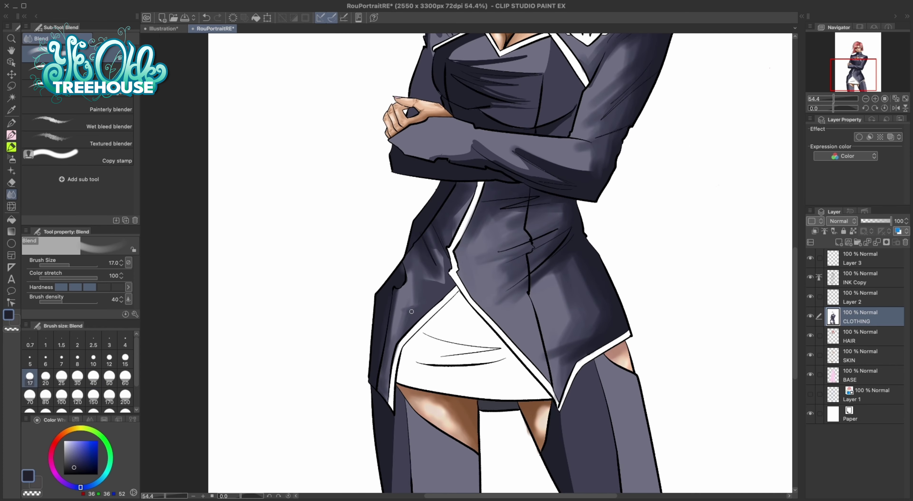
Step: Blend the fold shadows on the shoulder beside the neckline trim and on the collar at size 17
scroll(497, 284, up, 3)
scroll(427, 143, up, 2)
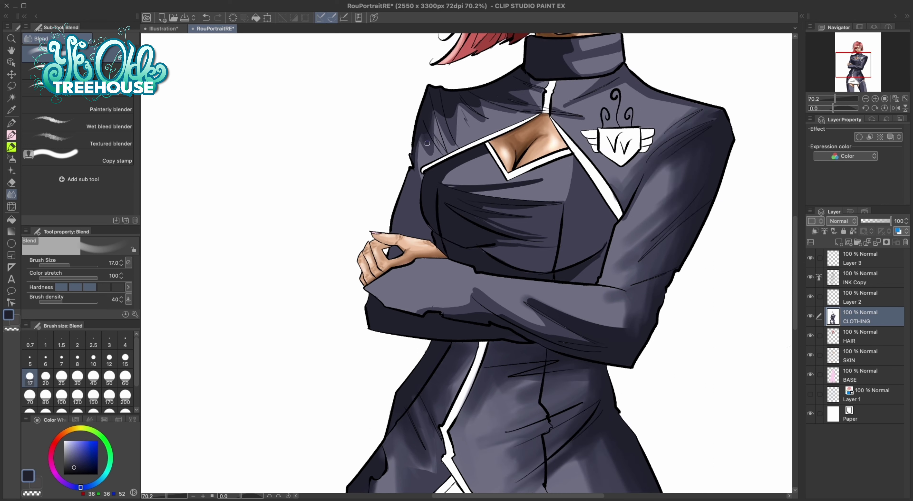
drag(431, 139, 414, 168)
scroll(622, 295, up, 3)
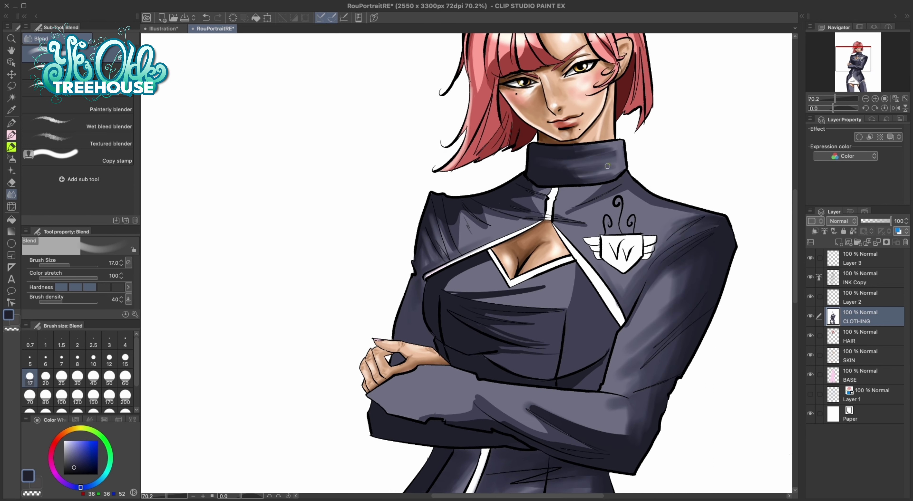
Step: Blend the shadows across the bust folds and the chest around the emblem at size 17
scroll(579, 204, down, 2)
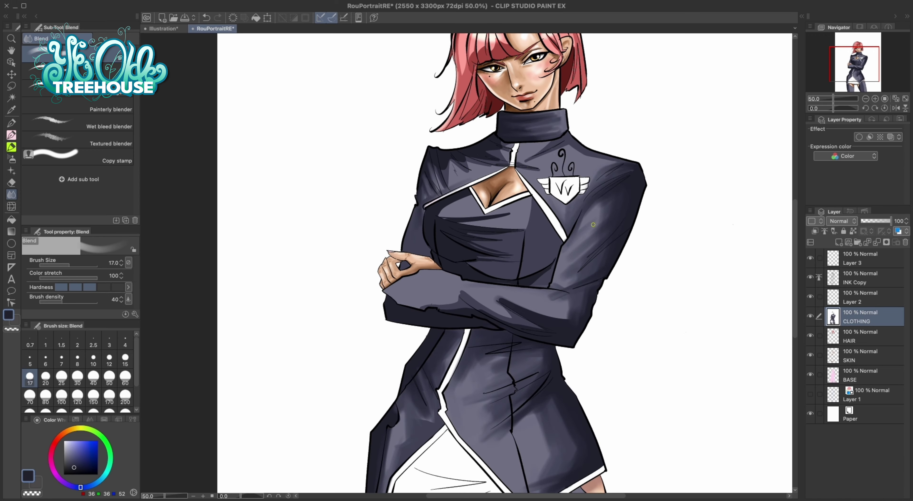
scroll(507, 158, down, 2)
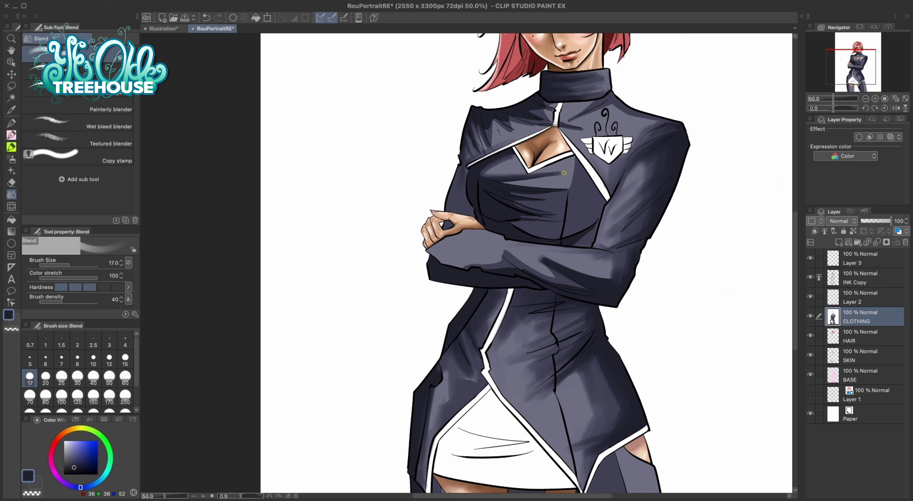
scroll(570, 166, up, 3)
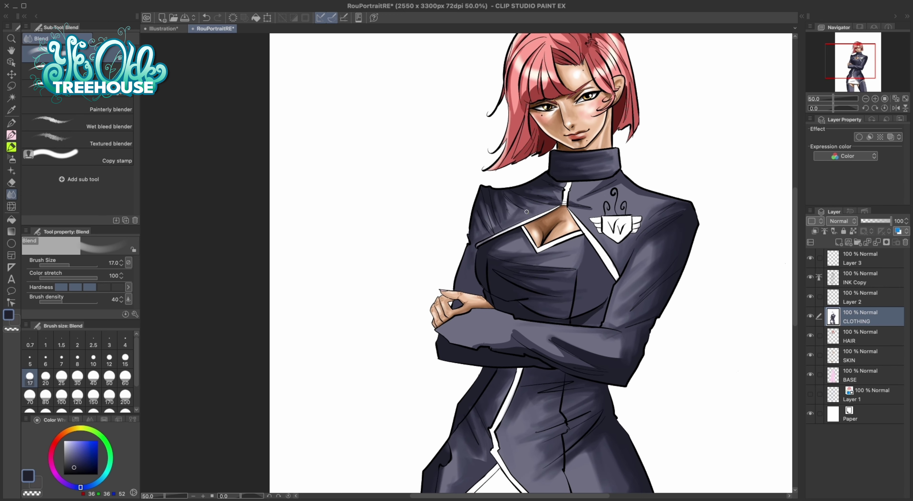
scroll(632, 197, down, 6)
scroll(632, 196, up, 6)
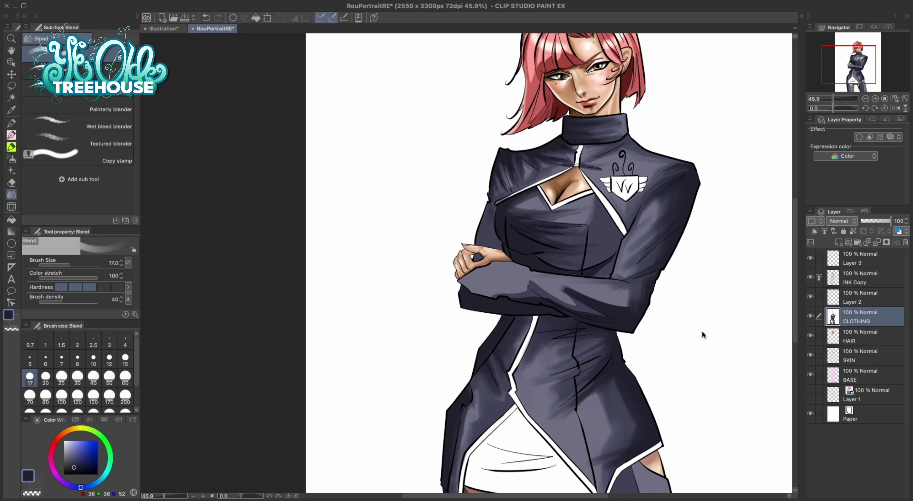
Step: Enlarge the Blend brush to size 50 and smooth the shading along the crossed forearms
scroll(703, 332, down, 2)
key(bracketright)
key(bracketright)
key(bracketright)
key(bracketright)
key(bracketright)
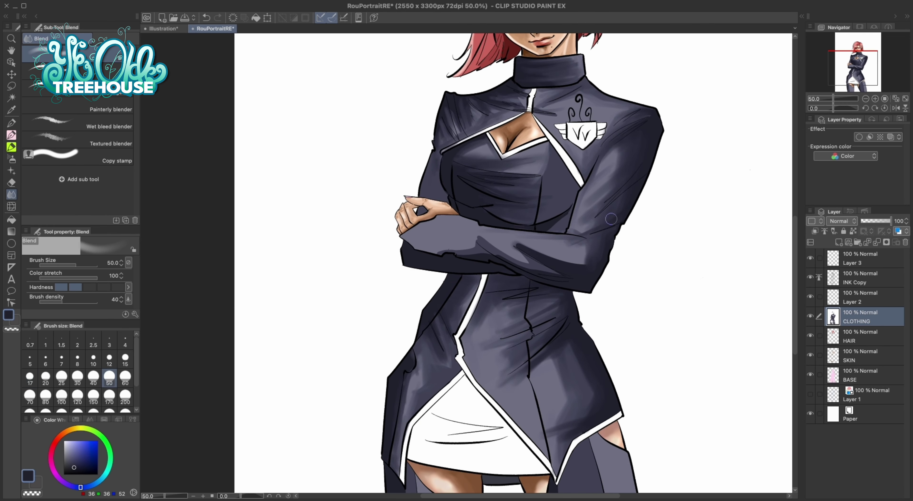
drag(574, 255, 437, 251)
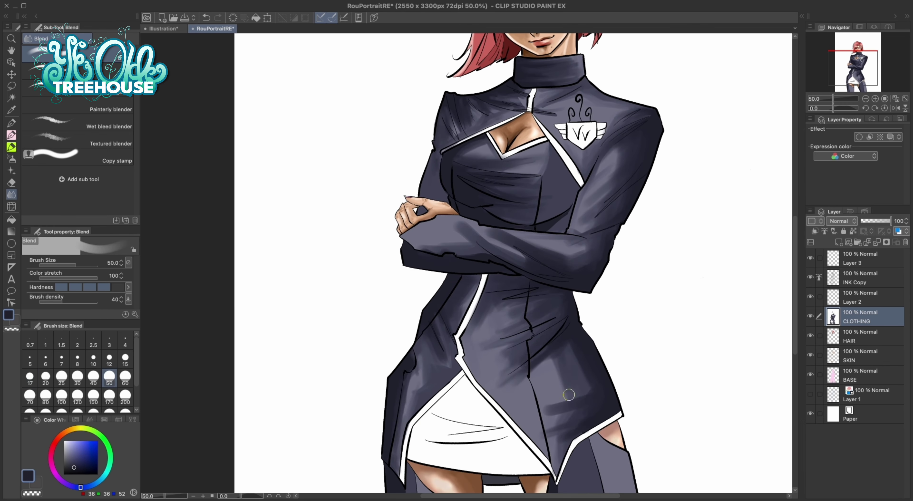
Step: Blend the shadow edges on both leg coverings below the coat with the Blend tool at size 50
scroll(515, 129, up, 2)
scroll(516, 129, down, 5)
mouse_move(606, 393)
mouse_down()
mouse_move(611, 319)
mouse_move(610, 341)
mouse_move(638, 343)
mouse_up()
drag(448, 348, 443, 378)
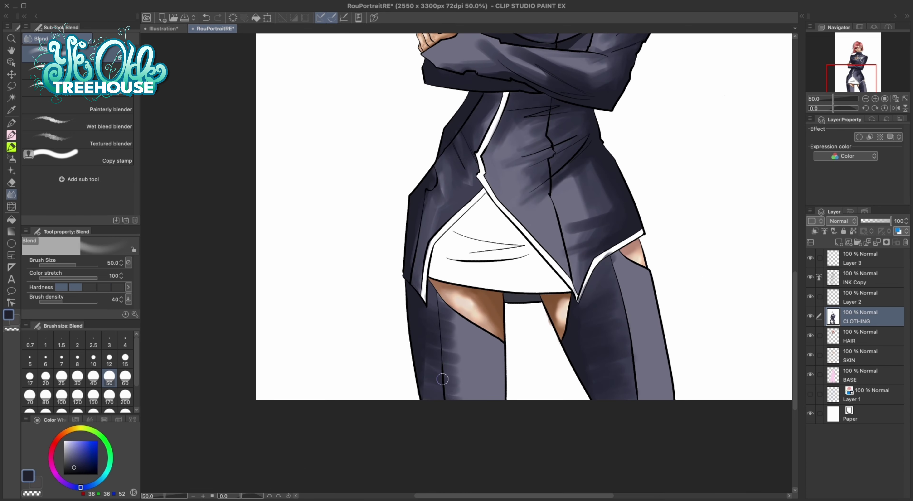
drag(456, 312, 425, 375)
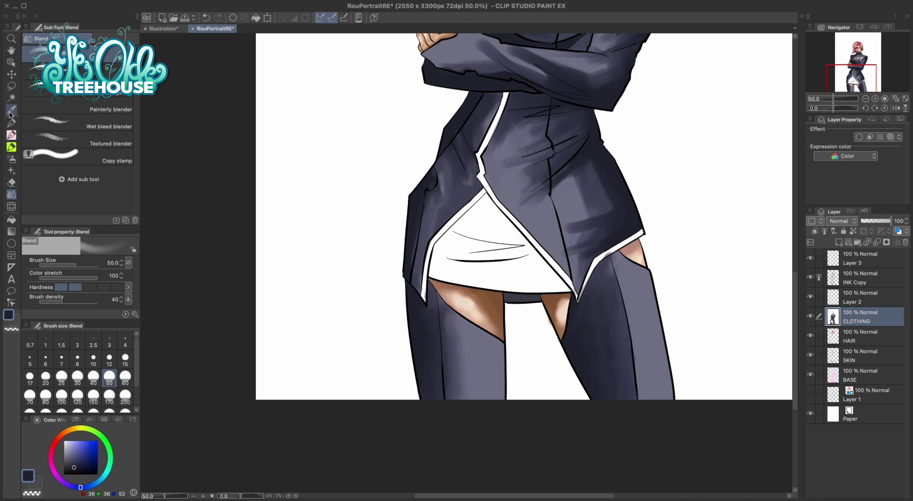
Step: Switch the drawing colour to white and soften the shading on the coat's waist and skirt with Blend at size 60
key(x)
scroll(515, 213, up, 4)
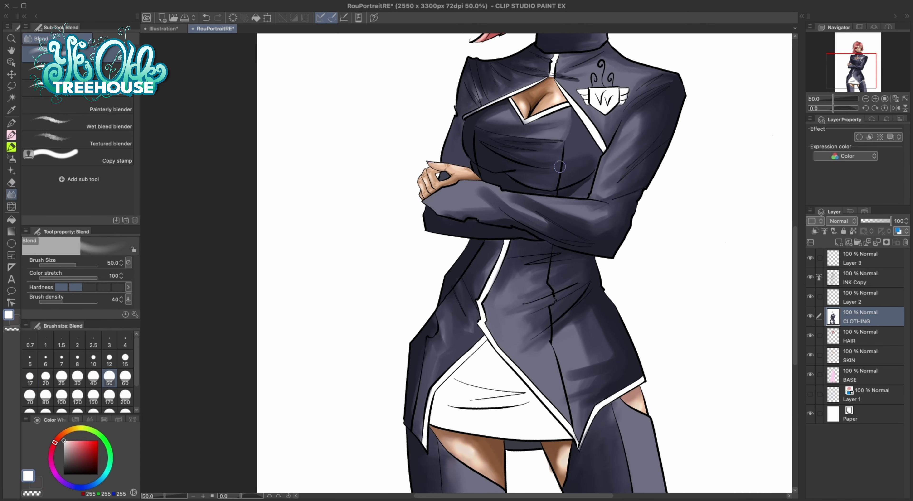
key(b)
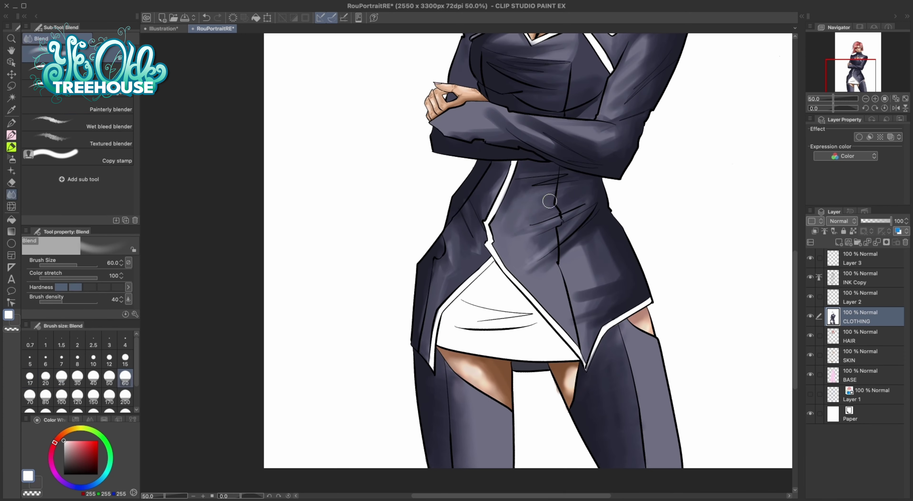
drag(549, 201, 507, 231)
drag(582, 303, 582, 340)
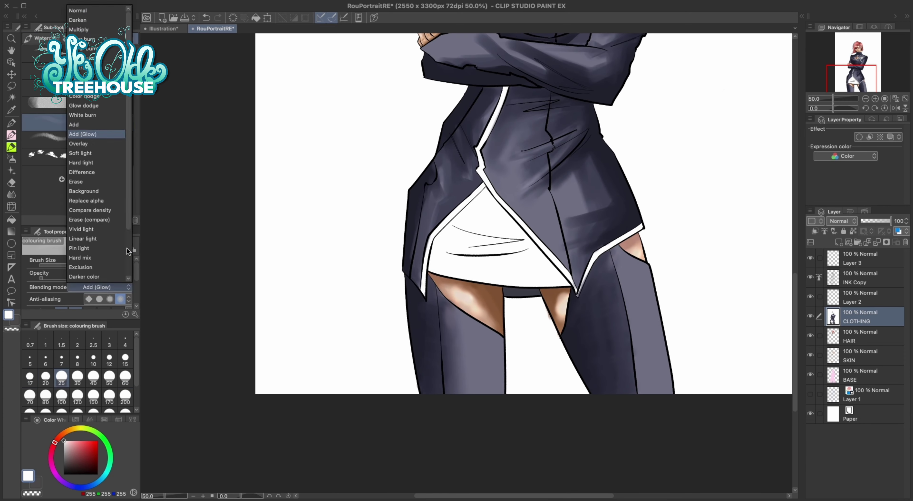
Step: Paint white Add (Glow) strokes at size 25 down the right-hand leg covering and soften them with Blend from size 17 up to 50
click(95, 134)
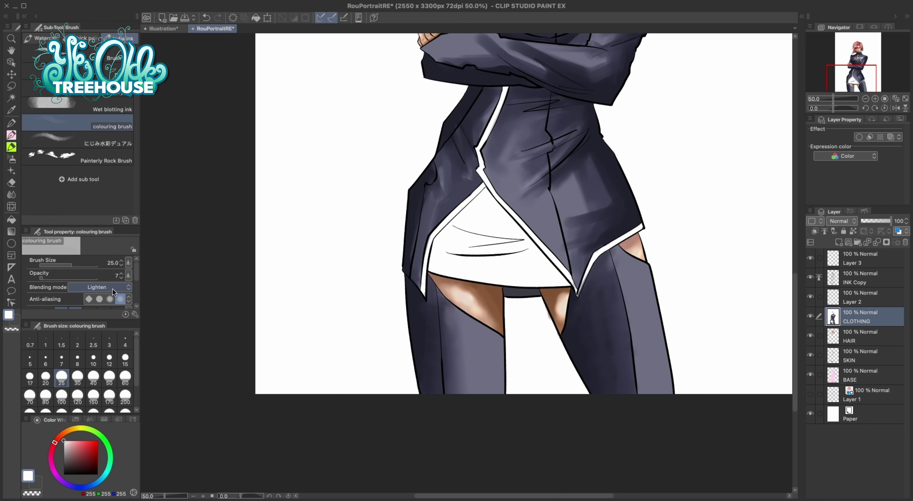
mouse_move(610, 281)
mouse_down()
mouse_move(624, 330)
mouse_move(659, 381)
mouse_up()
key(j)
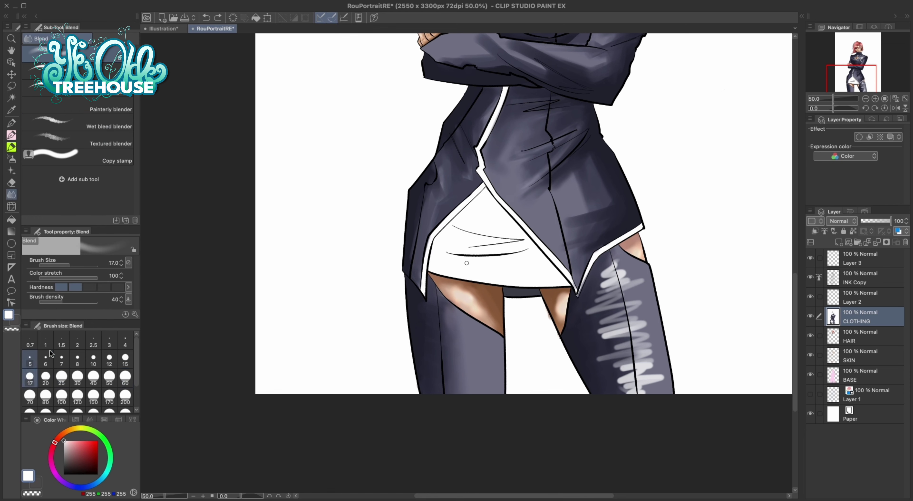
drag(588, 339, 621, 328)
drag(662, 371, 585, 368)
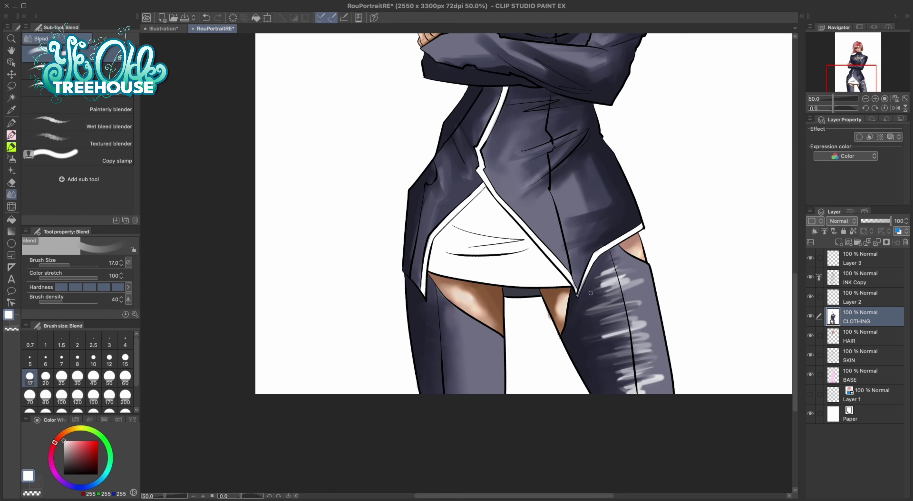
drag(663, 376, 622, 390)
drag(647, 322, 593, 344)
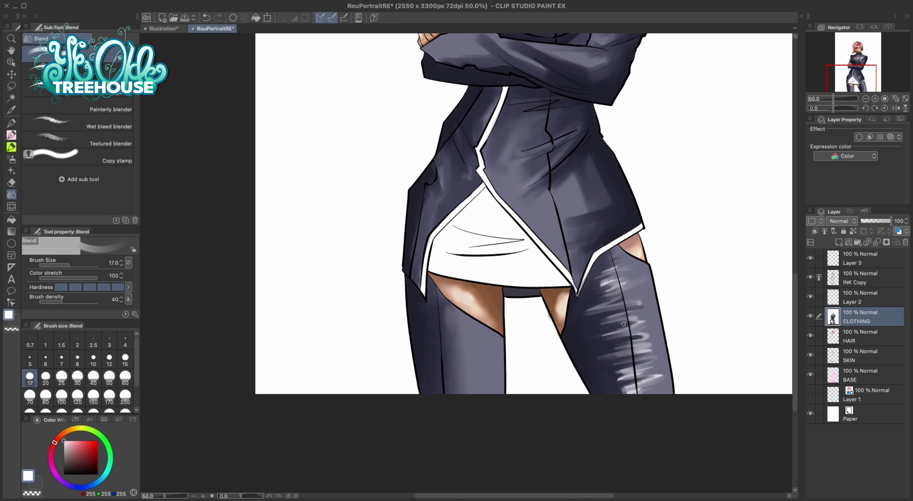
drag(639, 383, 631, 302)
mouse_move(610, 269)
mouse_down()
mouse_move(592, 337)
mouse_move(624, 379)
mouse_up()
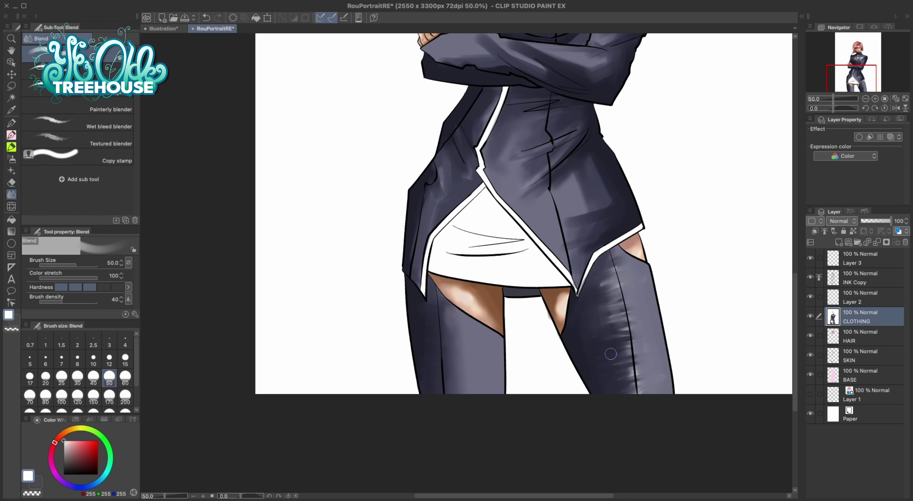
Step: Add white glow streaks at size 20 along that leg covering's seam and smudge them into creases with Finger tip at size 20
key(b)
click(49, 278)
drag(618, 280, 631, 317)
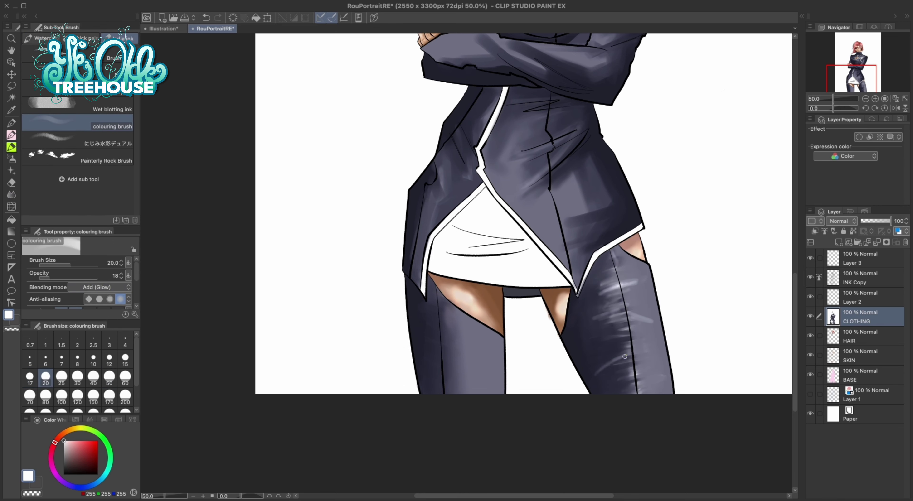
scroll(496, 213, down, 3)
scroll(496, 213, up, 3)
key(j)
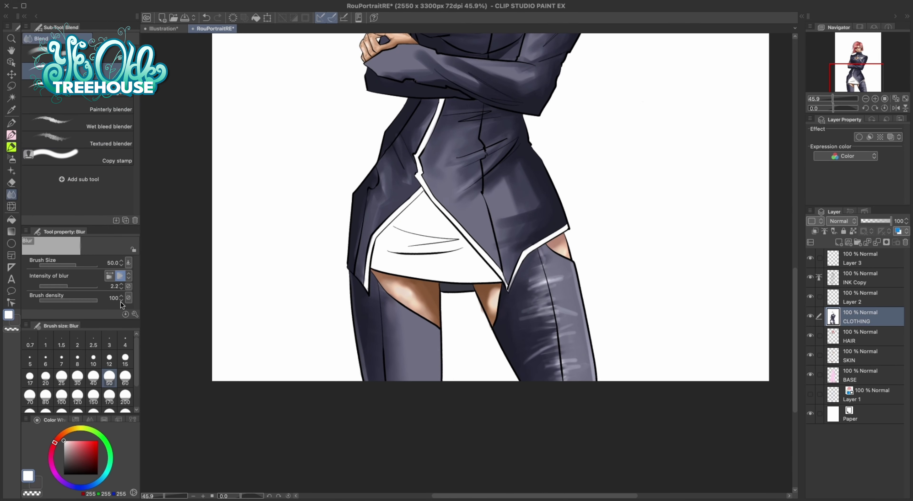
key(j)
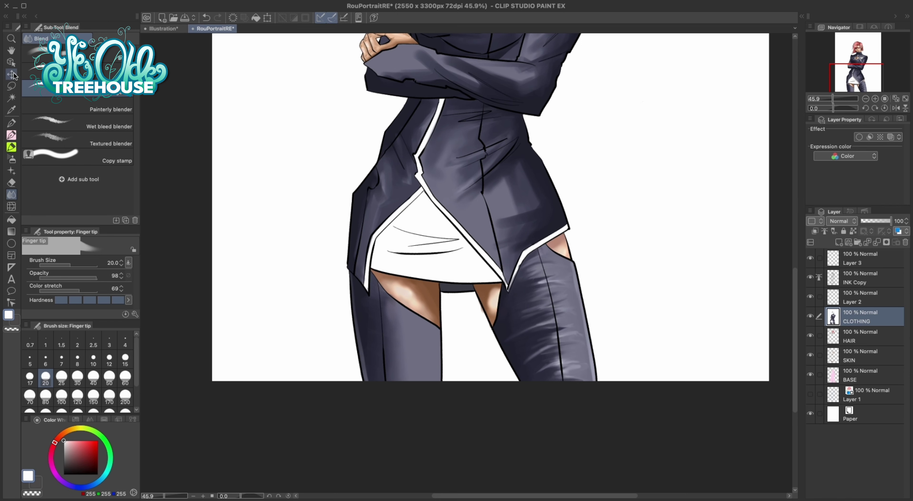
drag(547, 285, 536, 358)
Step: Soften the creases on the right-hand leg covering with Blur at size 40 and return to Finger tip at size 20
key(j)
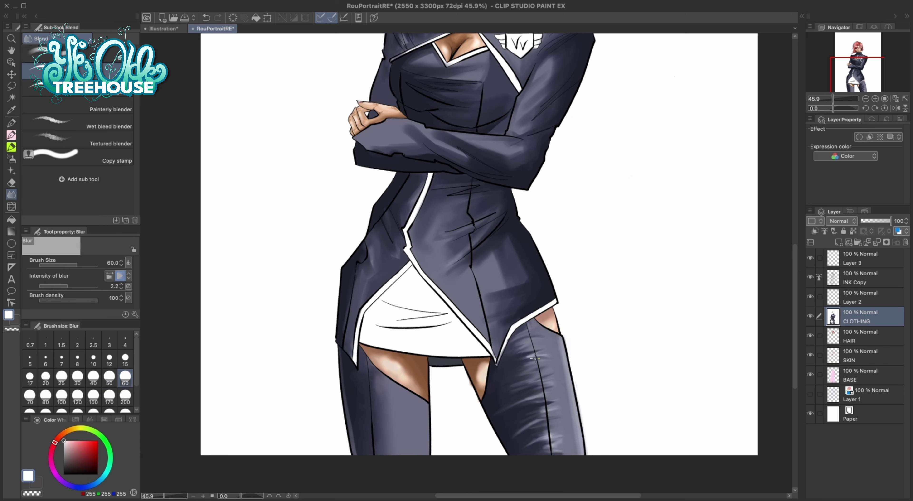
key(bracketleft)
key(bracketleft)
scroll(586, 435, down, 2)
scroll(605, 349, up, 2)
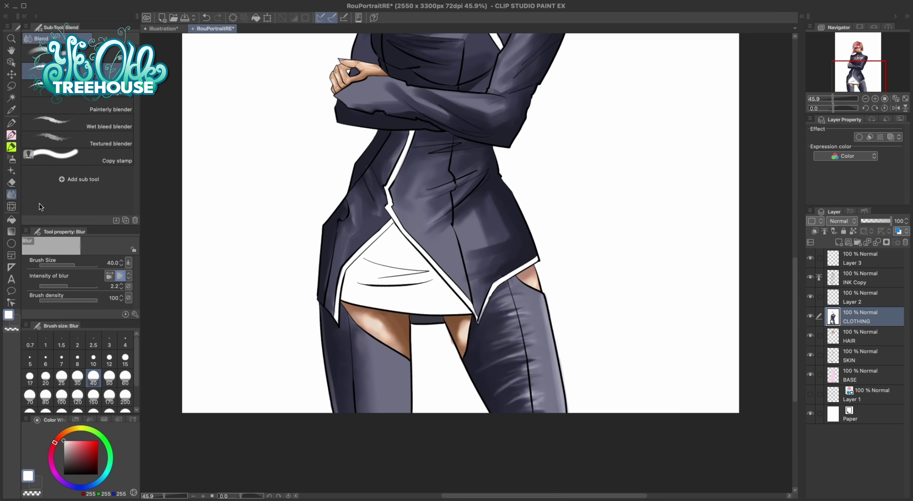
key(j)
scroll(576, 395, down, 2)
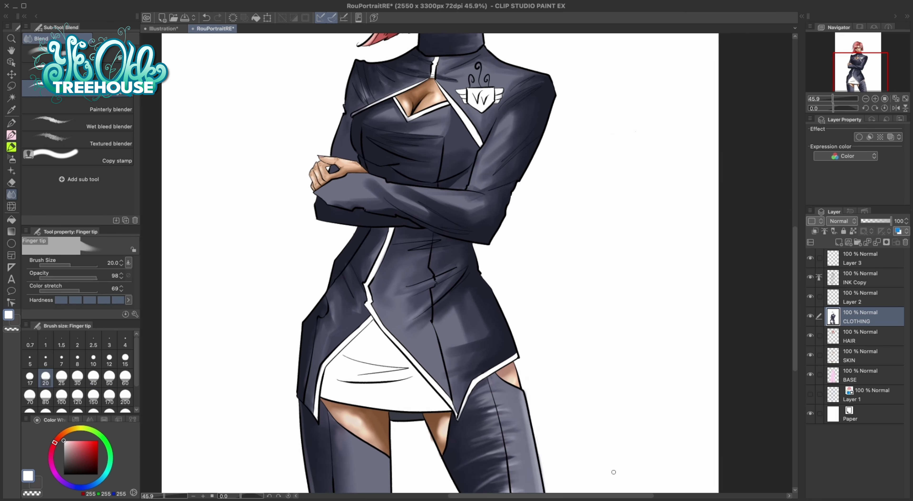
scroll(576, 396, up, 2)
Step: Paint stronger glow highlights down the outer panel of the leg covering and soften them with Blur at size 60 and Blend at size 50
key(b)
mouse_move(535, 351)
mouse_down()
mouse_move(548, 450)
mouse_move(528, 415)
mouse_move(546, 443)
mouse_up()
key(bracketright)
key(j)
key(bracketright)
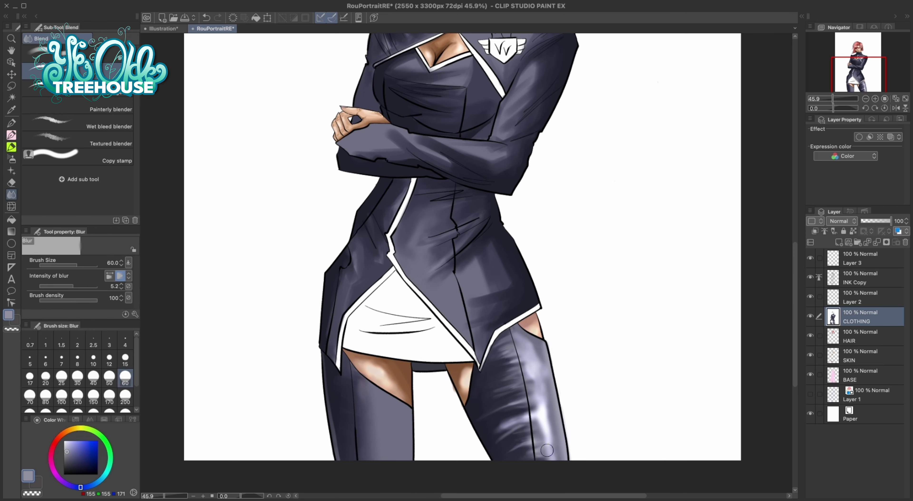
scroll(530, 411, down, 2)
scroll(531, 411, up, 1)
key(j)
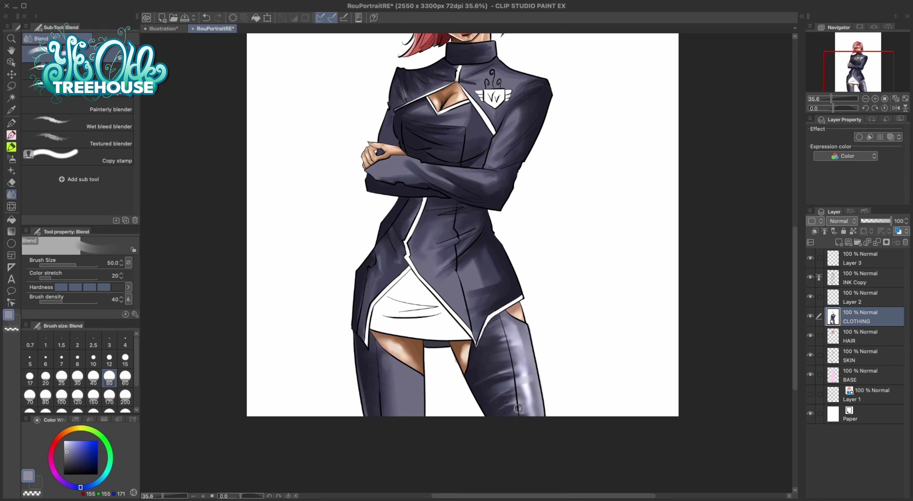
scroll(486, 338, up, 2)
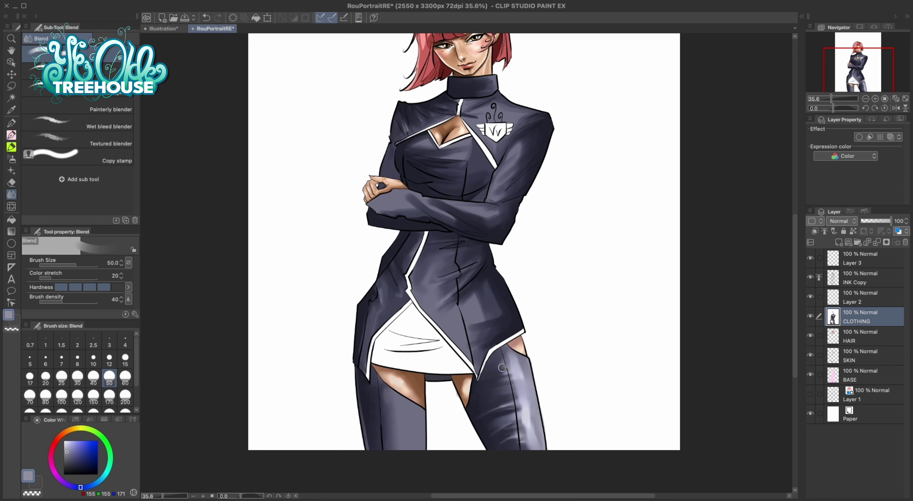
drag(564, 414, 575, 443)
Step: Brush dark blue (47, 46, 65) glow strokes at size 50 on the outer leg panel and smooth them with Finger tip at size 40
key(b)
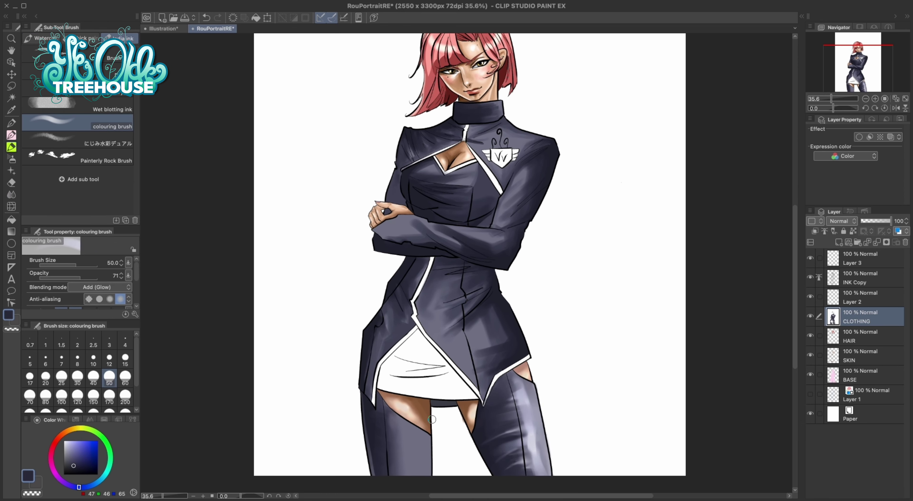
alt+click(539, 400)
key(j)
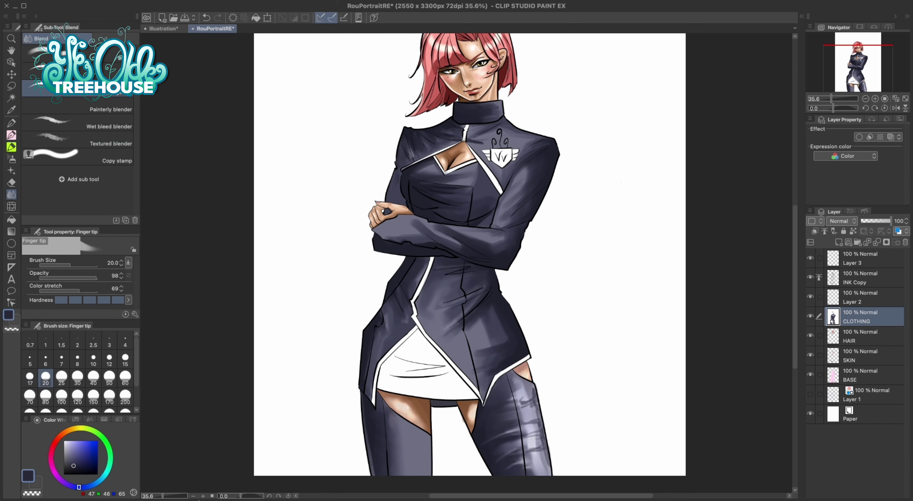
scroll(546, 392, down, 3)
key(j)
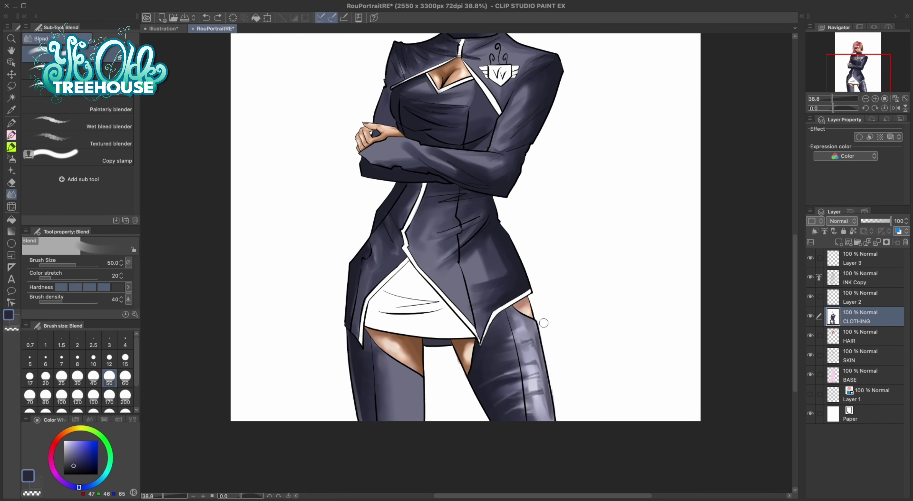
key(j)
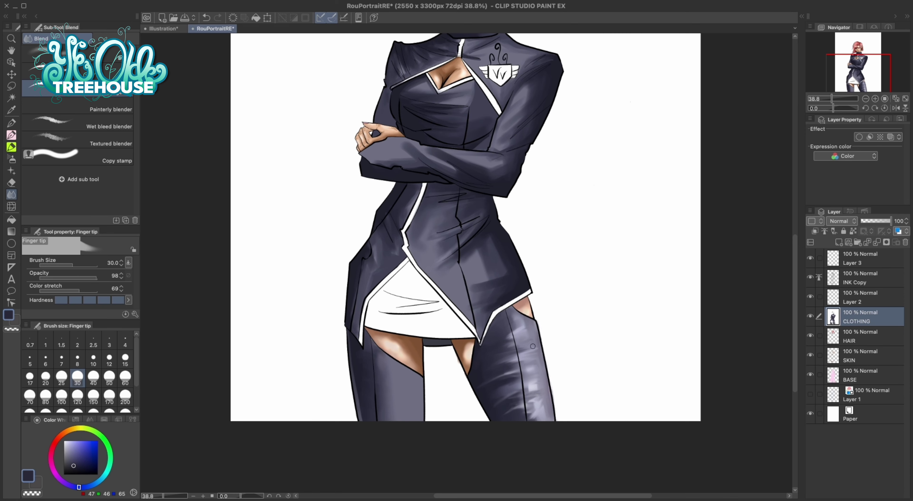
key(bracketright)
drag(533, 419, 548, 387)
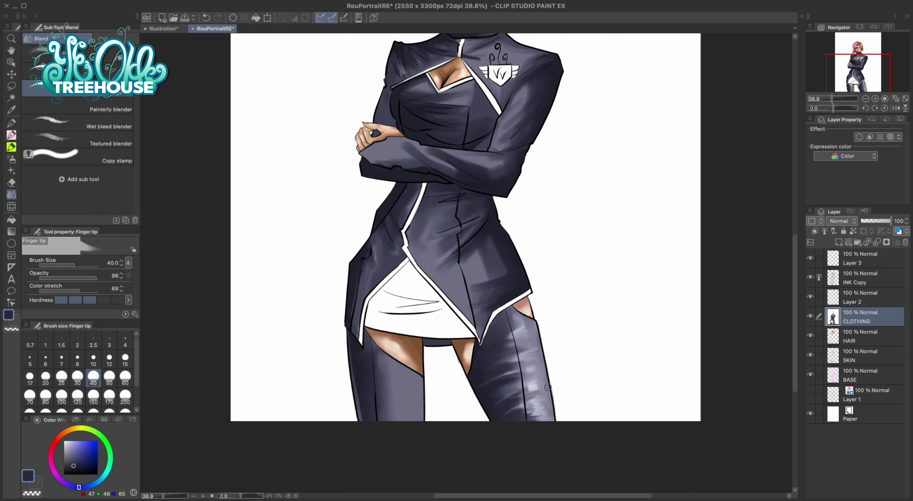
key(j)
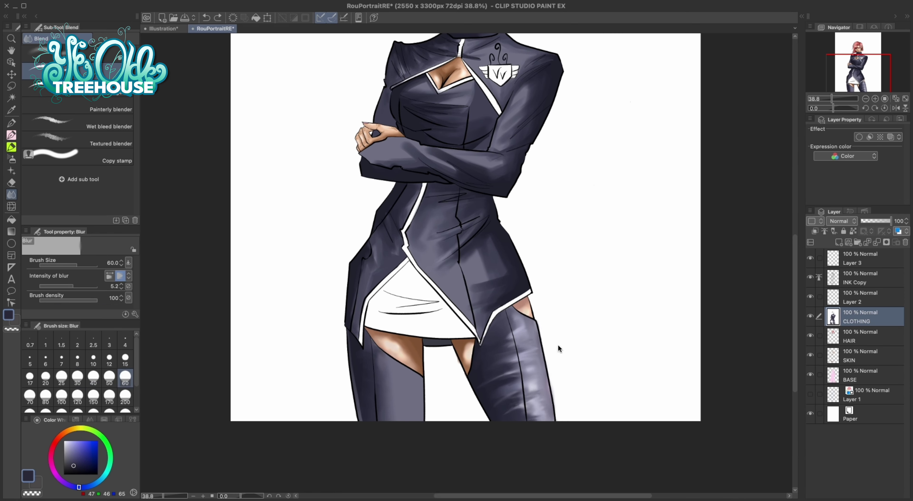
Step: Make CLOTHING the active layer and smudge the shading on the left-hand leg covering with Finger tip at size 20
key(b)
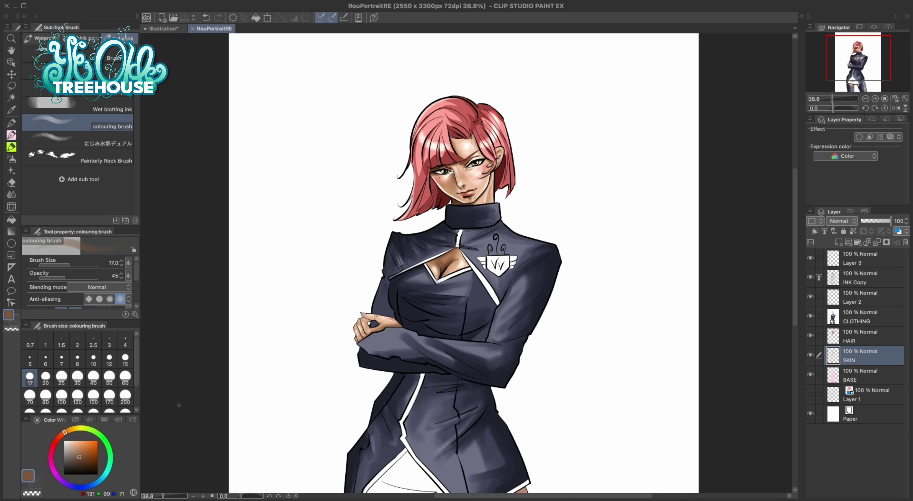
click(125, 376)
scroll(600, 452, down, 3)
drag(586, 465, 634, 308)
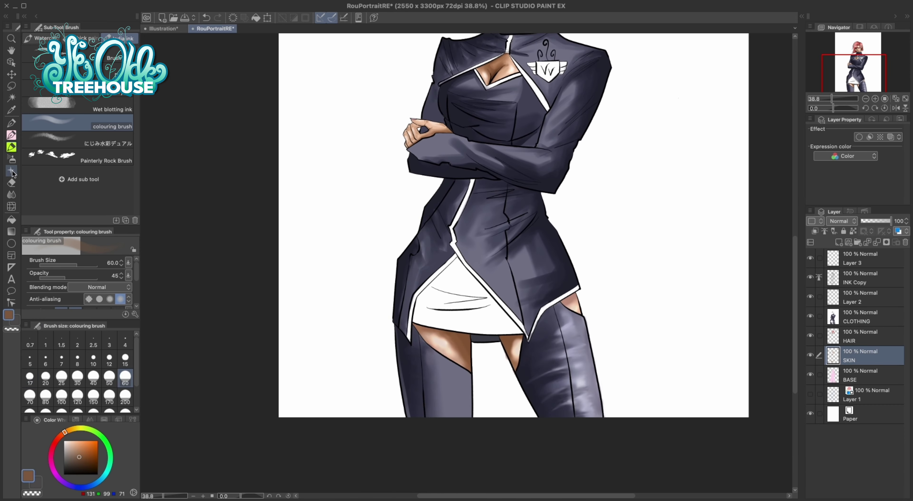
key(j)
key(alt+bracketright)
key(alt+bracketright)
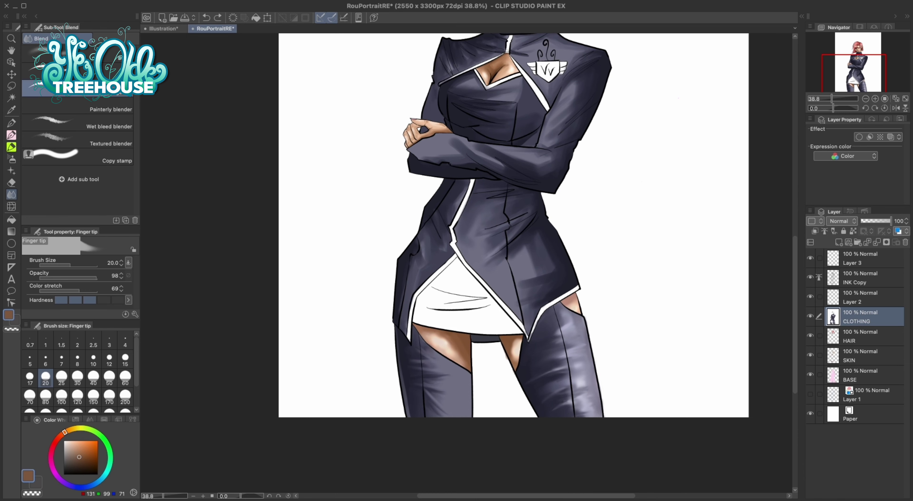
Step: Paint white Add (Glow) highlights at size 25 on the left-hand leg covering and soften them with Blend at size 50
key(b)
scroll(585, 399, up, 5)
click(115, 288)
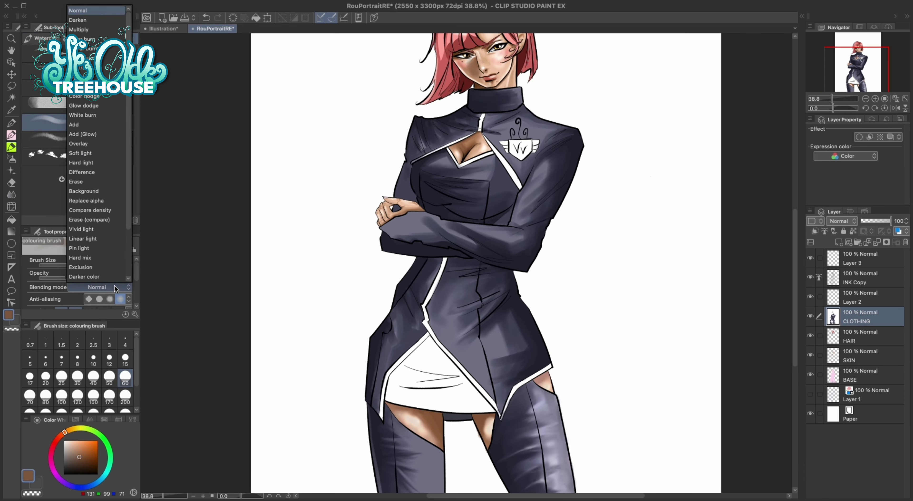
click(82, 135)
scroll(403, 436, down, 3)
key(x)
click(61, 376)
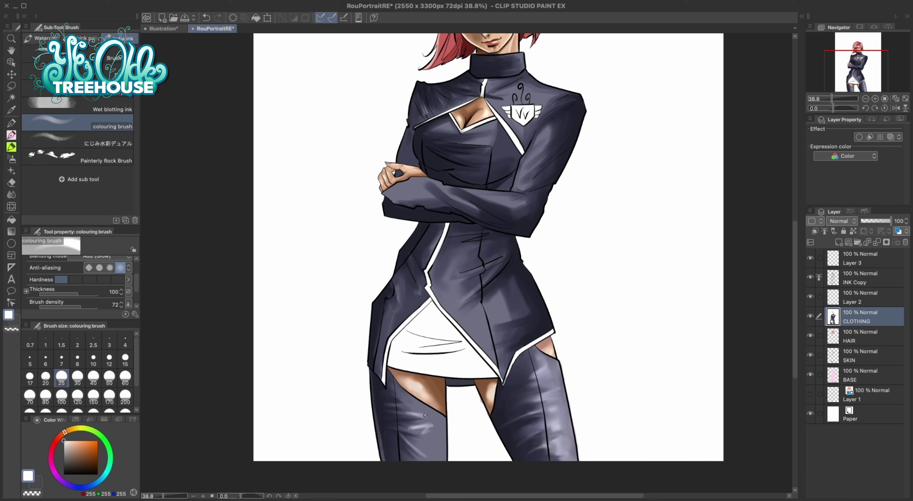
key(j)
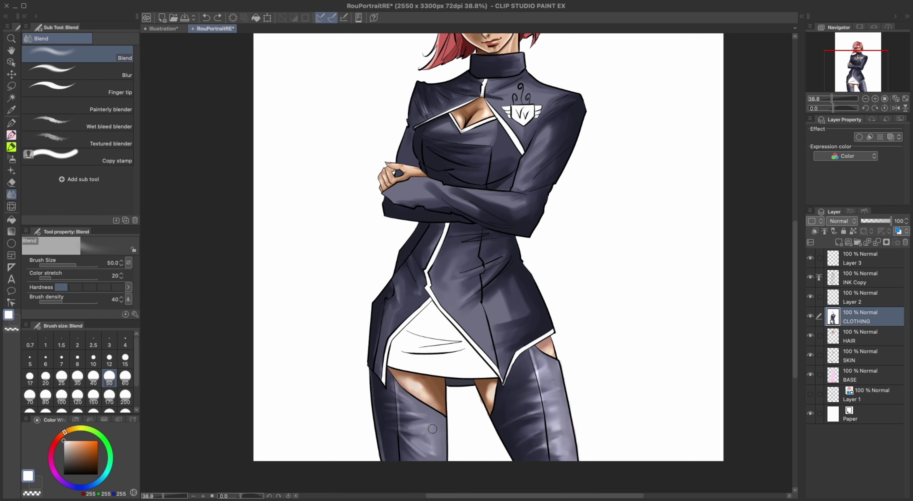
scroll(574, 387, up, 3)
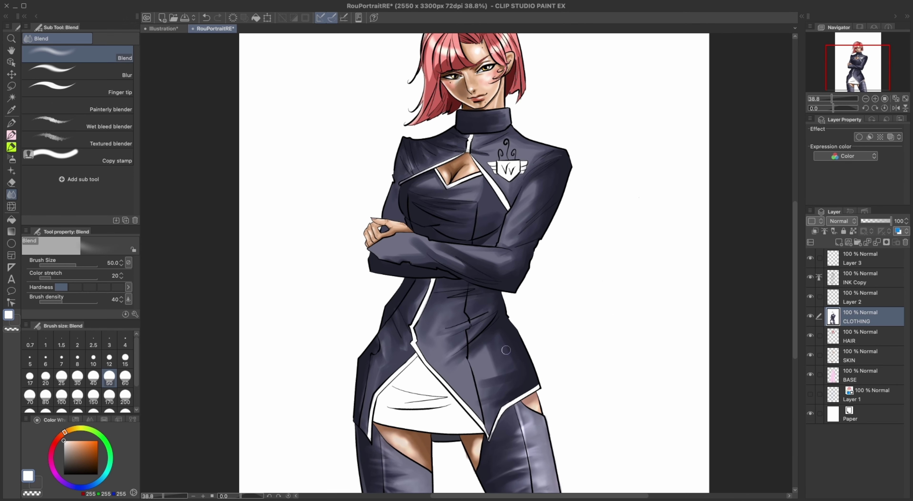
Step: Lighten the coat's waist and skirt with pale blue (185, 185, 217) at size 40 and smudge the folds with Finger tip at size 30
key(b)
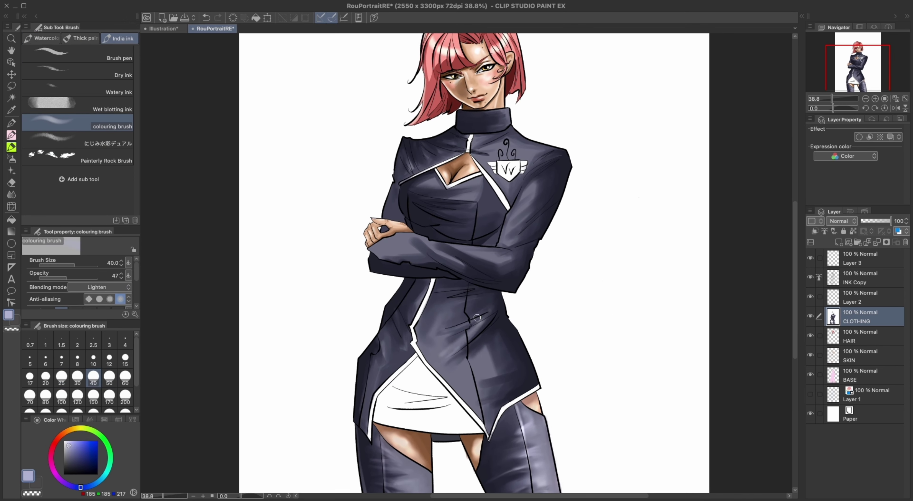
key(j)
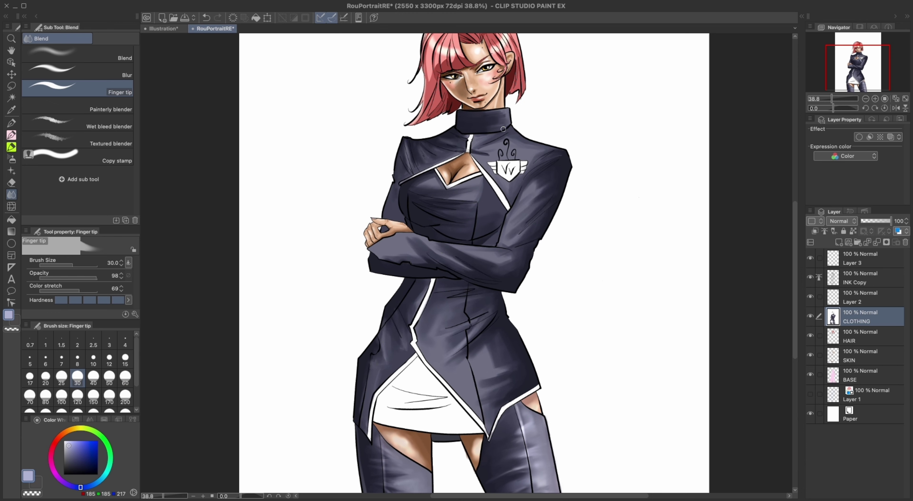
scroll(505, 335, down, 1)
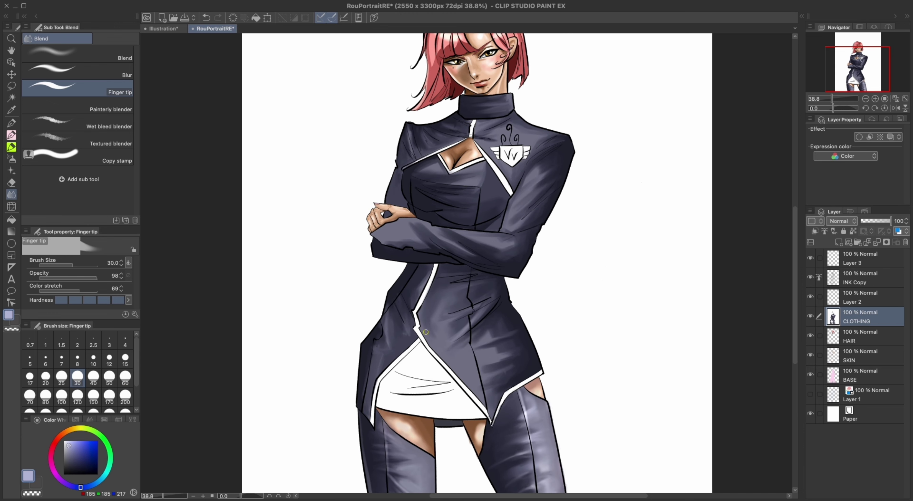
scroll(491, 352, down, 3)
scroll(443, 344, up, 3)
scroll(443, 344, left, 1)
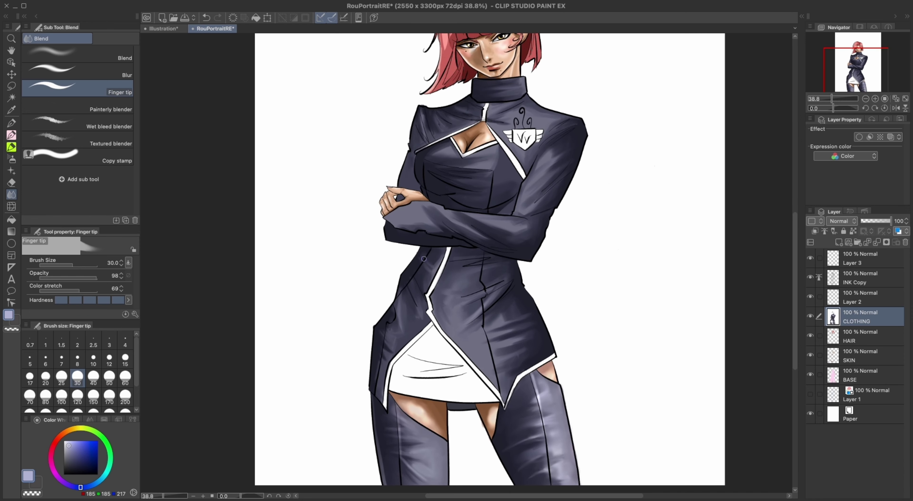
scroll(433, 228, up, 3)
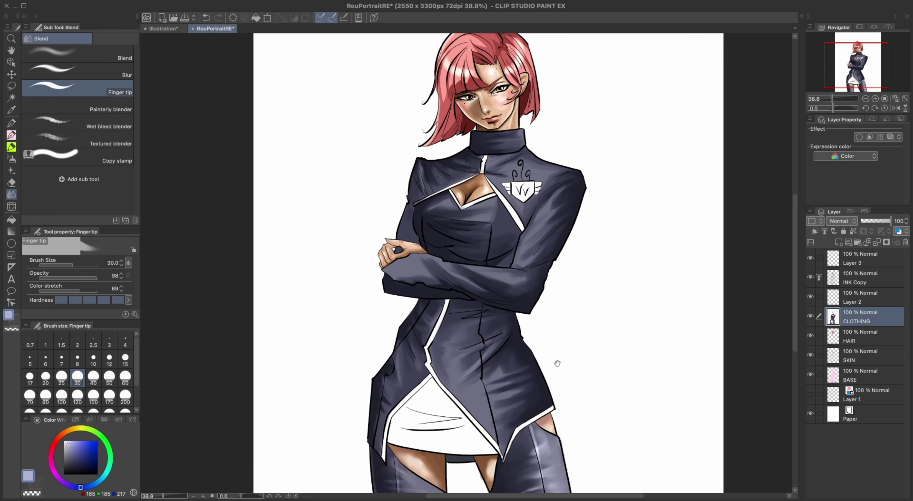
Step: Brush lighter blue (200, 200, 228) Lighten highlights at size 40 and opacity 47 across the bust, sleeves and waist of the coat
key(b)
scroll(602, 422, down, 1)
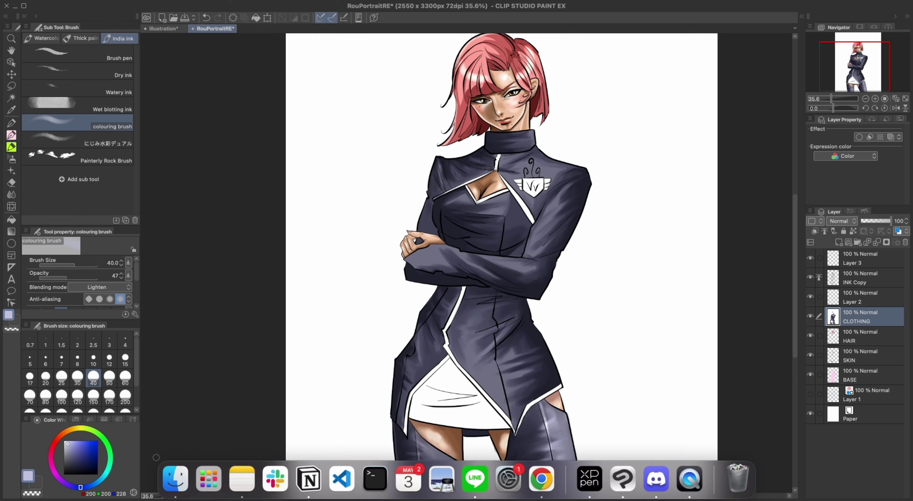
scroll(437, 187, up, 3)
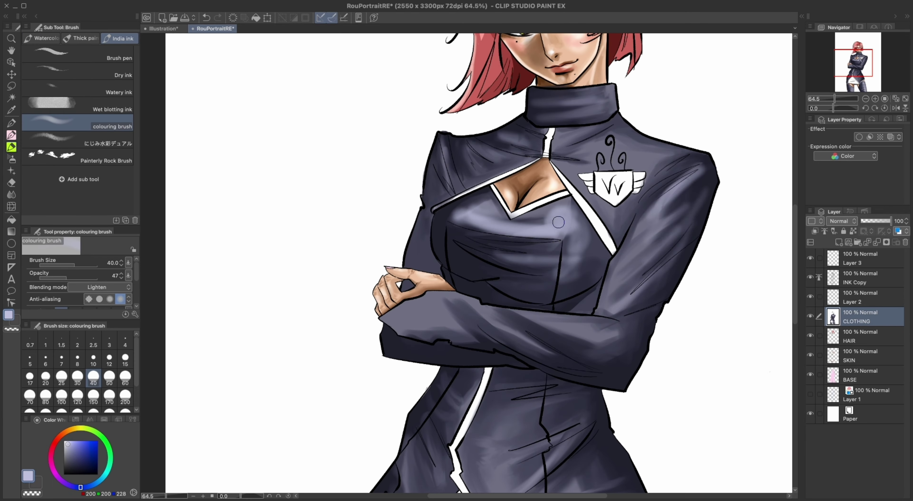
drag(558, 222, 586, 88)
drag(611, 496, 624, 445)
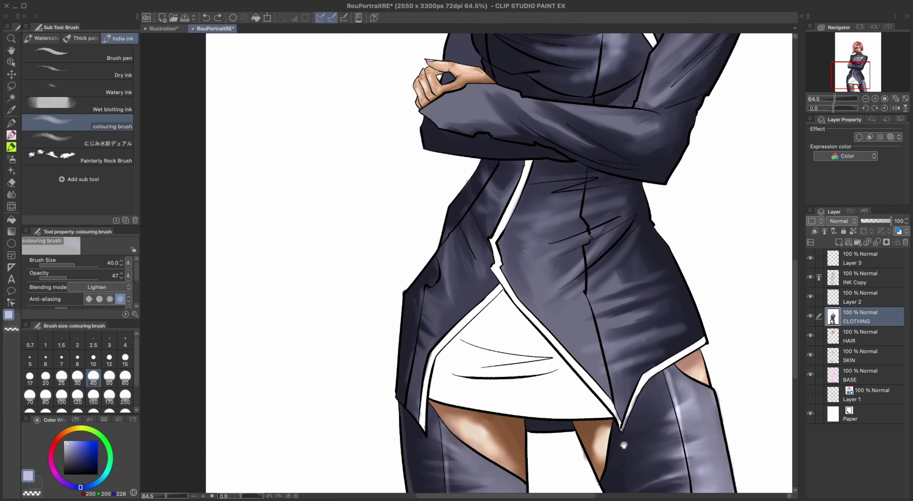
scroll(624, 445, down, 1)
mouse_move(603, 337)
mouse_down()
mouse_move(529, 426)
mouse_move(529, 497)
mouse_up()
Step: Add fine Add (Glow) highlights at size 12 and opacity 47 to the bust, sleeves and waist folds
key(j)
key(b)
mouse_move(429, 277)
mouse_down()
mouse_move(525, 272)
mouse_move(431, 224)
mouse_up()
drag(550, 477, 590, 353)
scroll(590, 353, down, 3)
drag(652, 337, 536, 362)
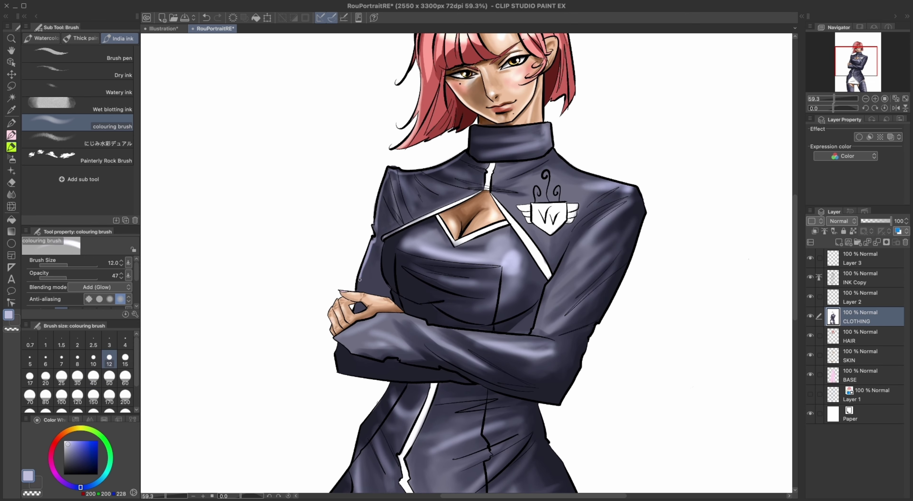
scroll(360, 280, down, 5)
scroll(390, 319, up, 4)
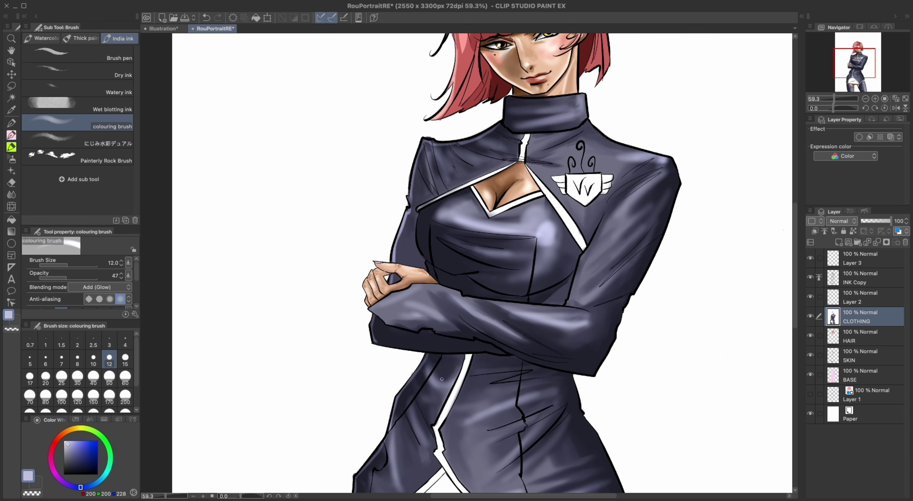
scroll(501, 428, down, 7)
scroll(501, 429, up, 7)
Step: Soften the coat's highlights with Blur at size 120 and switch to the Fill tool with the whole figure in view
key(j)
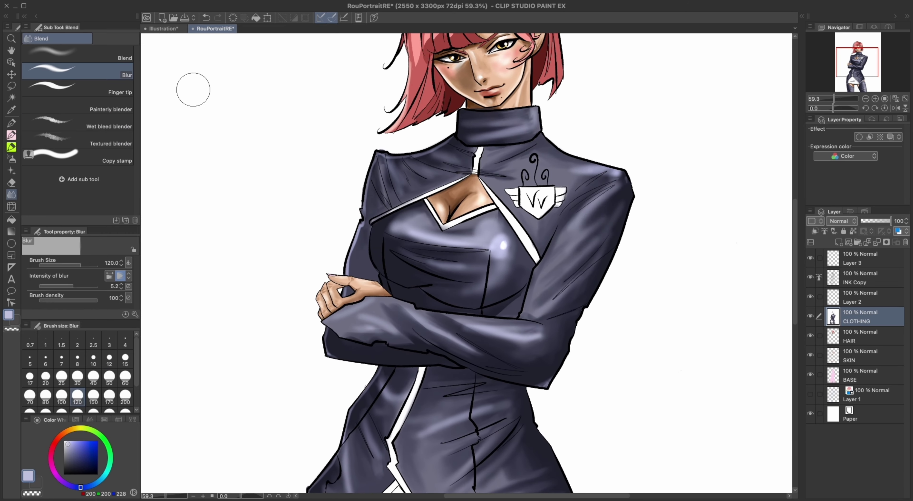
scroll(550, 416, down, 3)
scroll(528, 414, down, 2)
scroll(528, 414, up, 3)
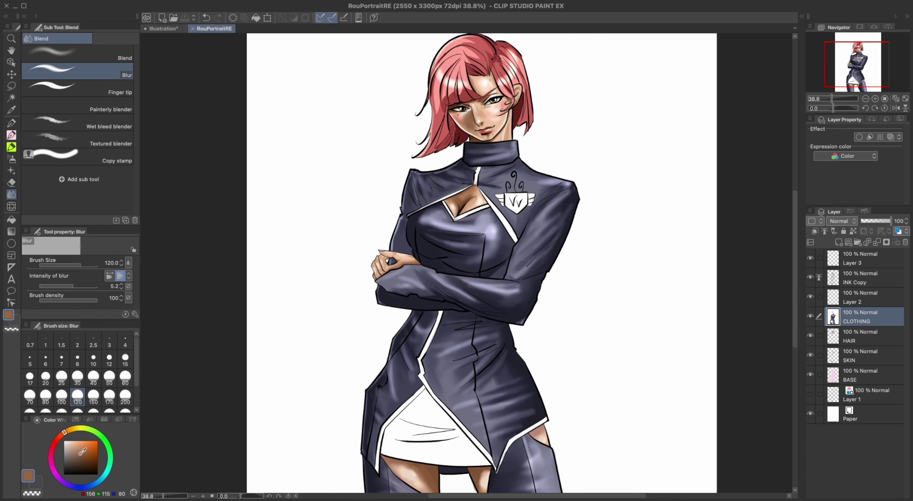
key(g)
key(super+0)
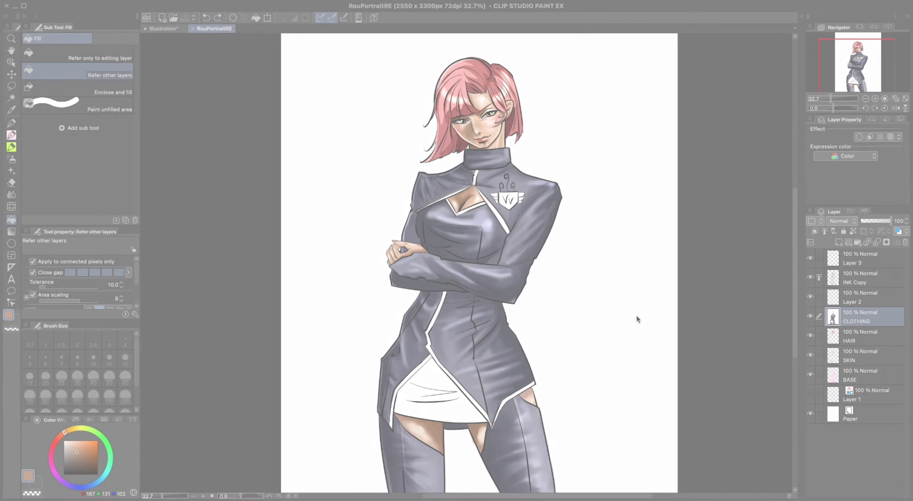